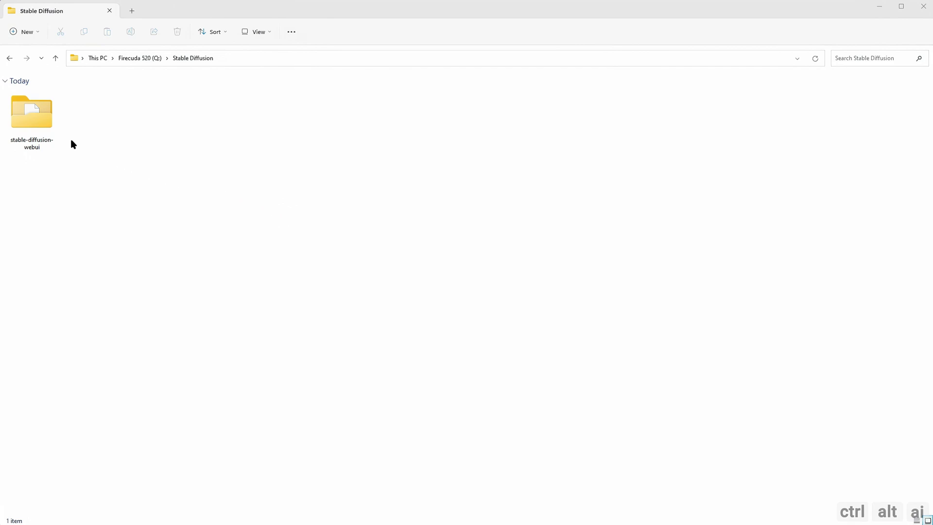
# Run git pull in a terminal opened in the stable-diffusion-webui folder
pyautogui.click(32, 133)
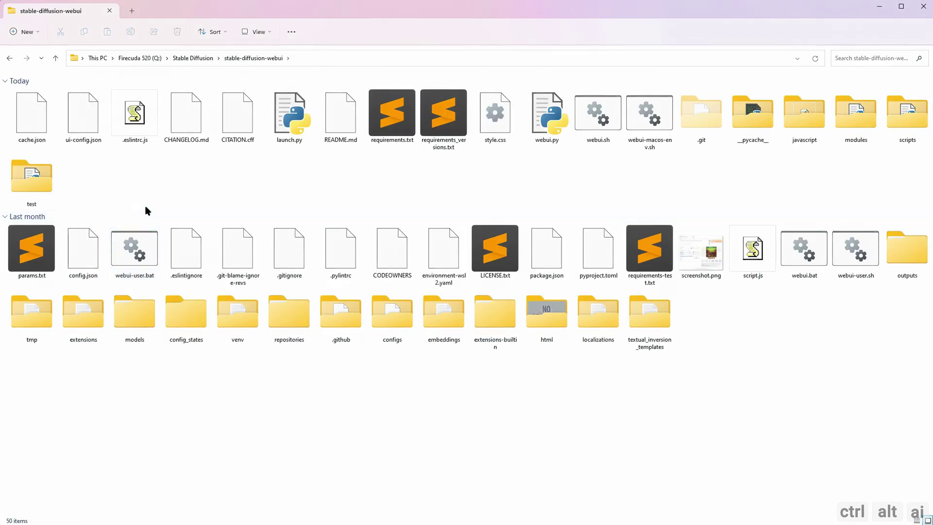
pyautogui.rightClick(279, 181)
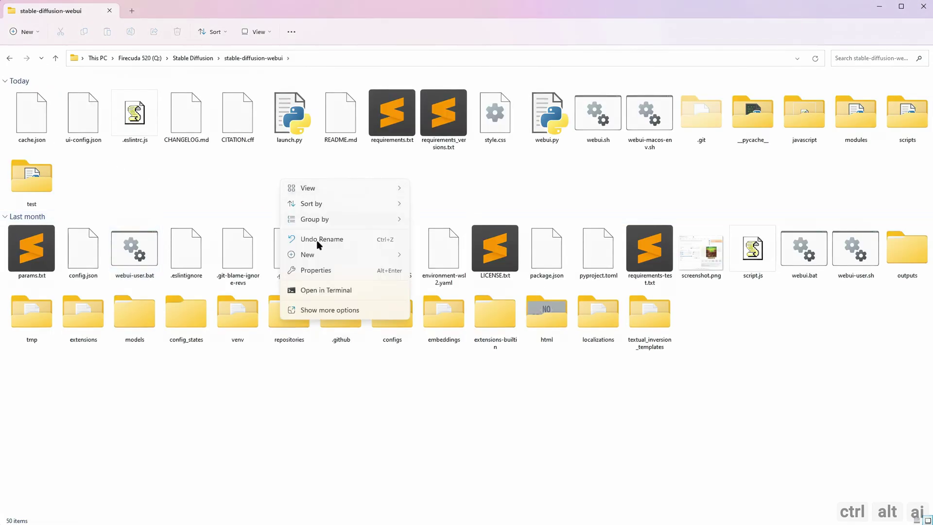
pyautogui.click(328, 290)
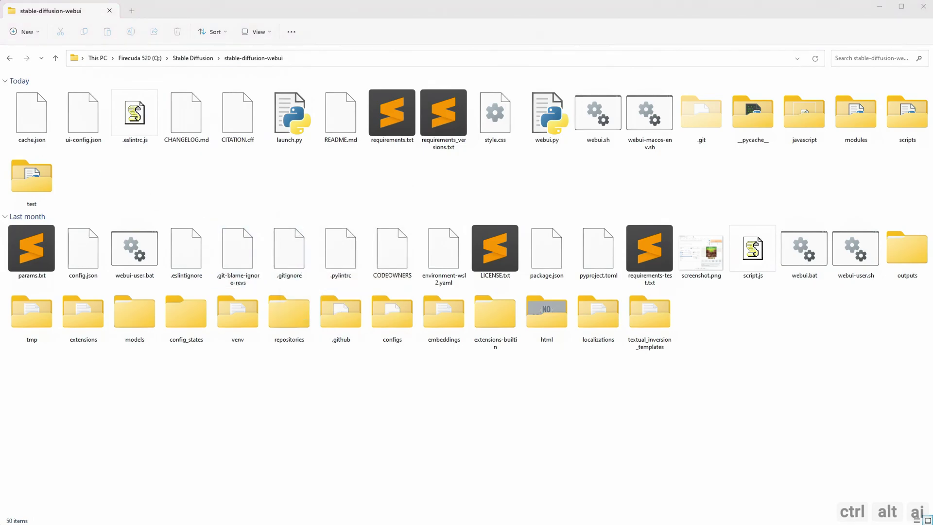
pyautogui.write('git pull')
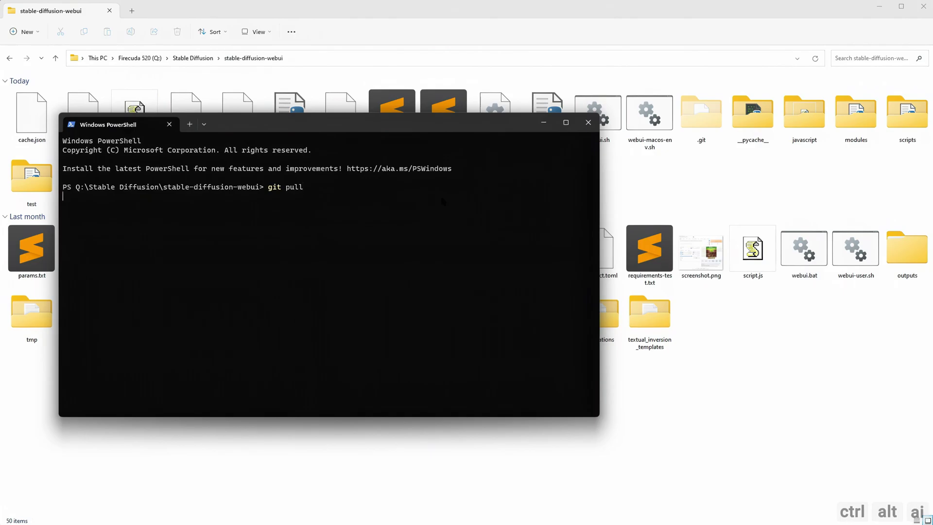
pyautogui.press('Return')
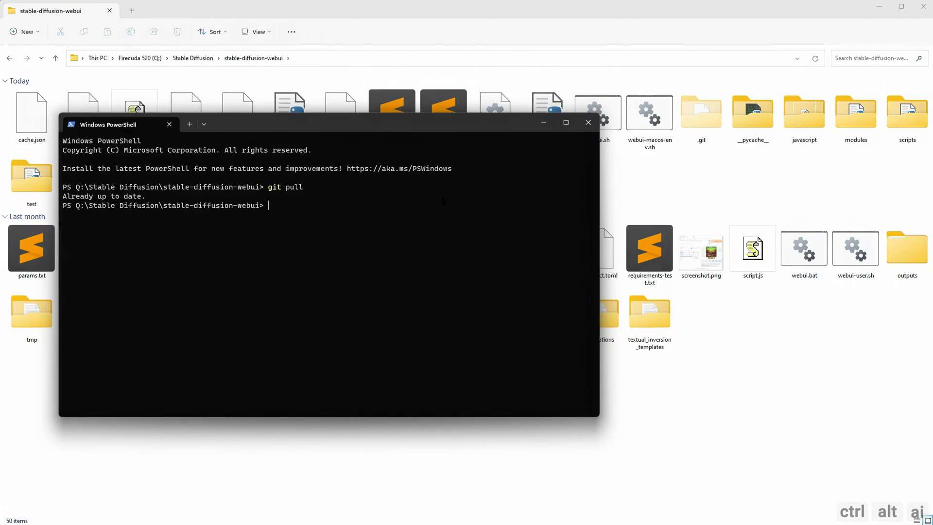
# Close the terminal and scroll the GitHub repository README down to the release link
pyautogui.click(588, 122)
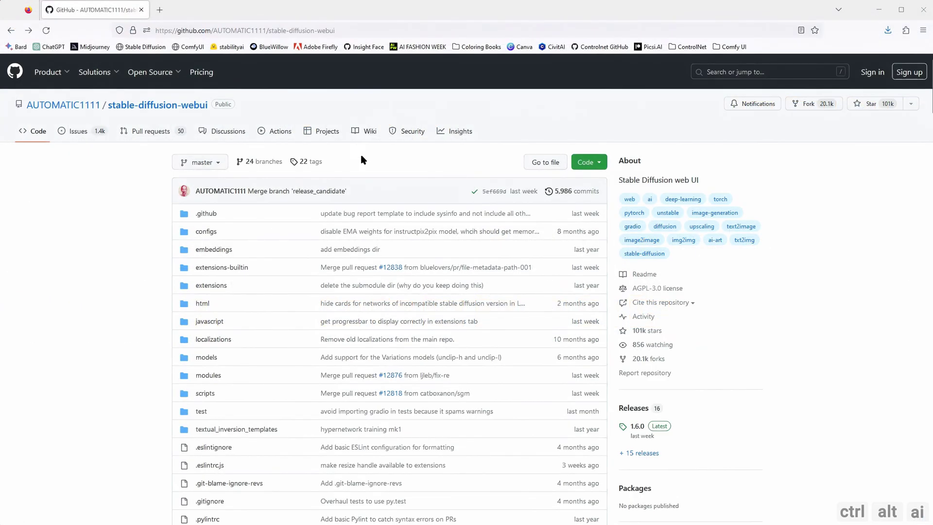
pyautogui.click(347, 30)
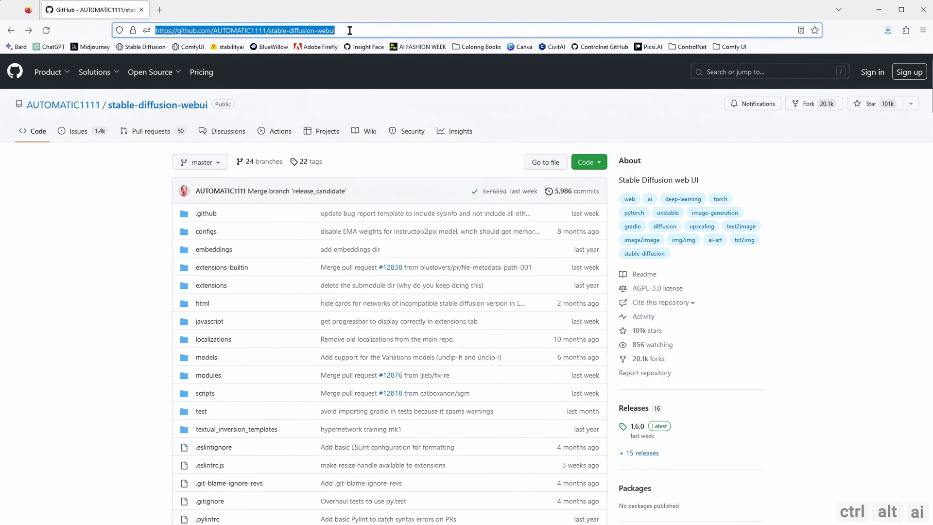
pyautogui.click(141, 190)
pyautogui.scroll(-10, 148, 202)
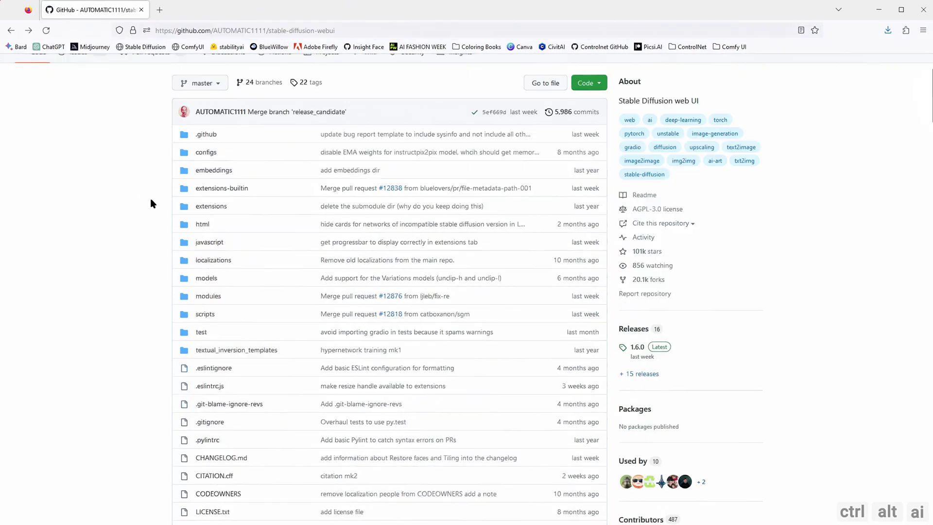
pyautogui.scroll(-20, 151, 204)
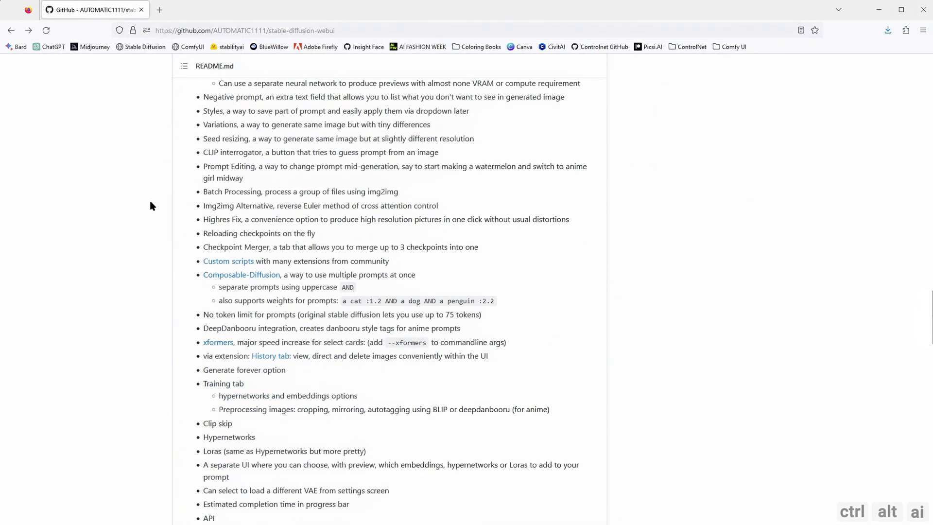
pyautogui.scroll(-4, 152, 204)
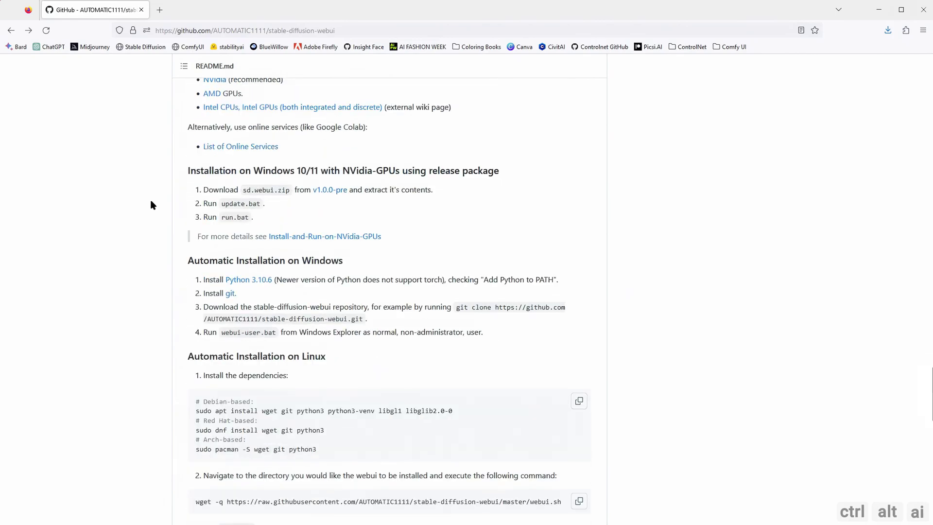
# Download sd.webui.zip from the v1.0.0-pre release into the Stable Diffusion folder
pyautogui.click(330, 191)
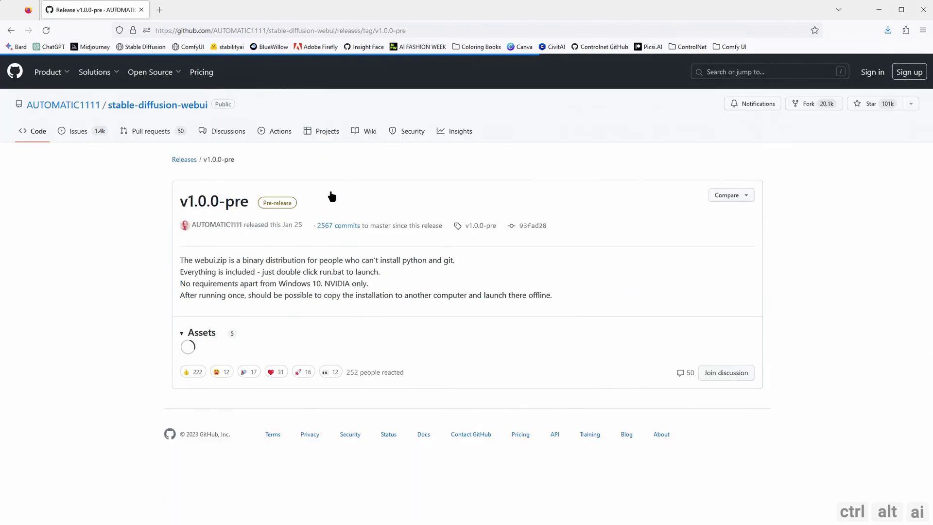
pyautogui.scroll(-1, 277, 336)
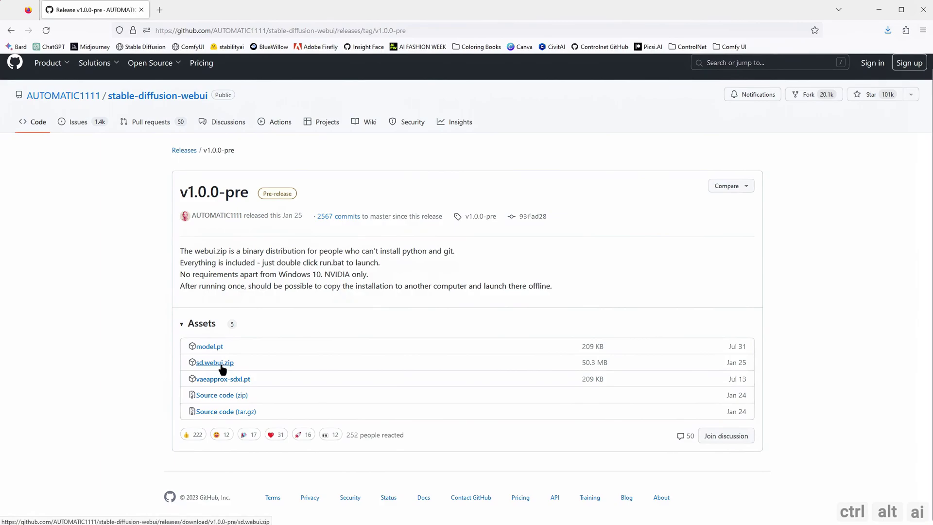
pyautogui.click(221, 366)
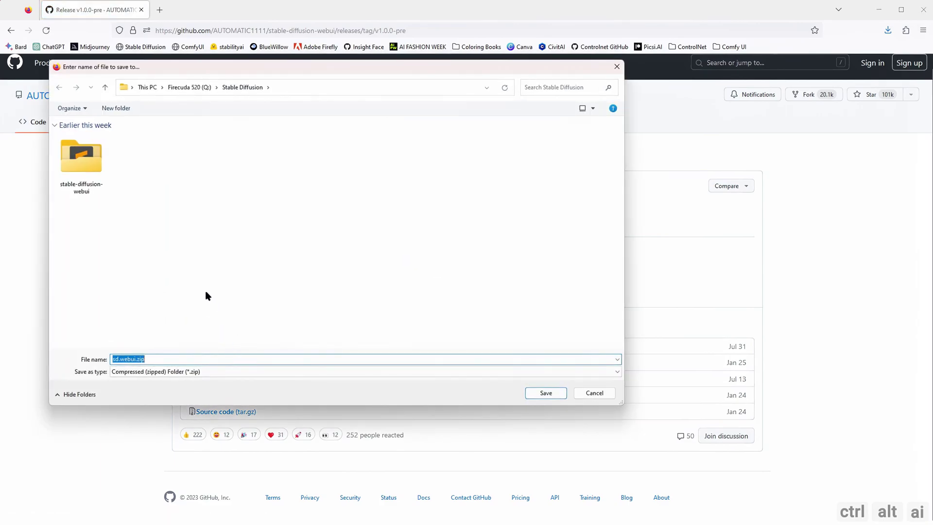
pyautogui.click(542, 391)
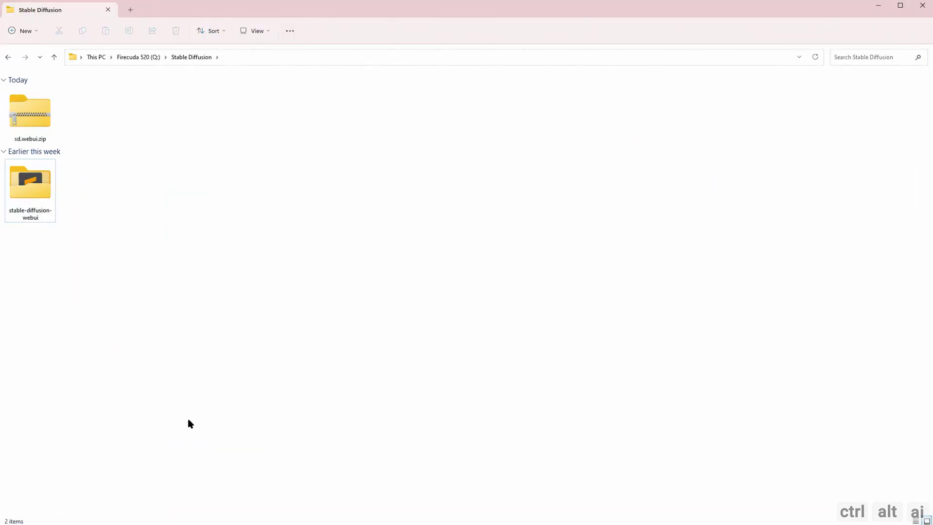
# Extract sd.webui.zip with WinRAR into a new sd.webui folder
pyautogui.rightClick(30, 120)
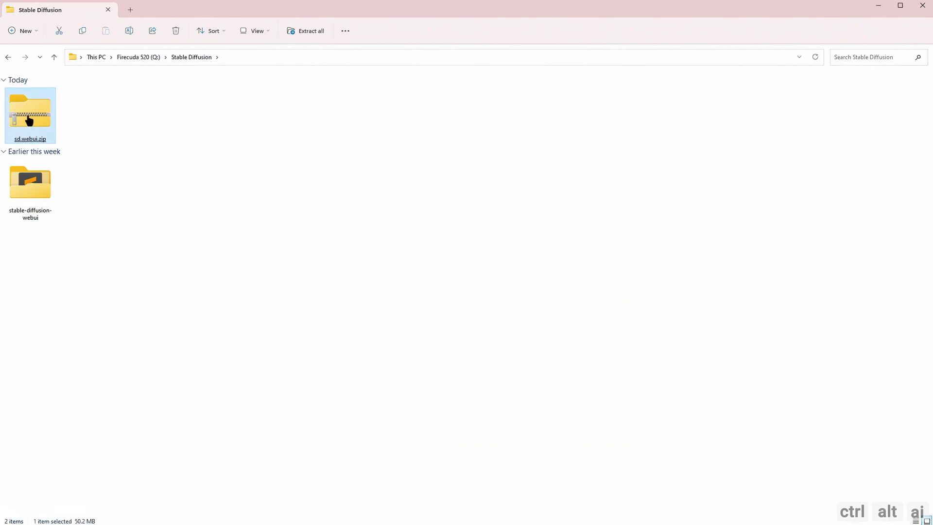
pyautogui.moveTo(108, 358)
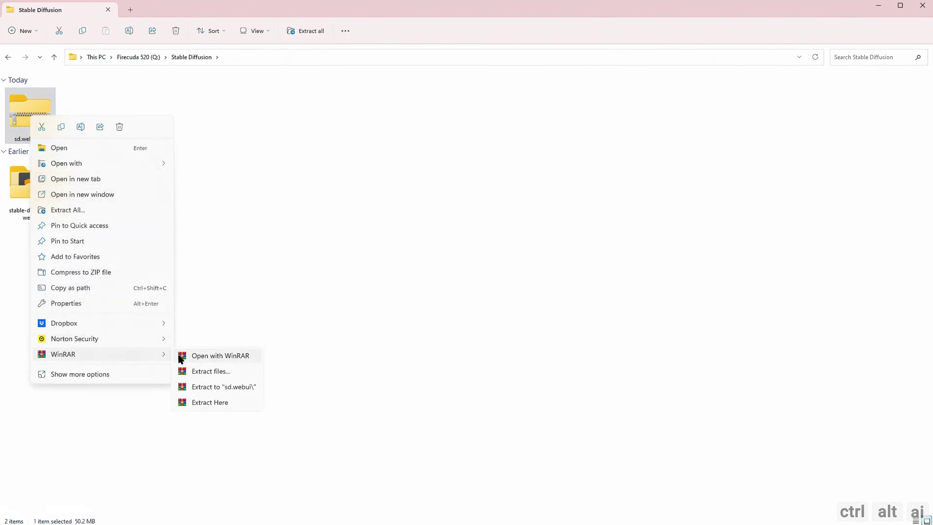
pyautogui.click(225, 388)
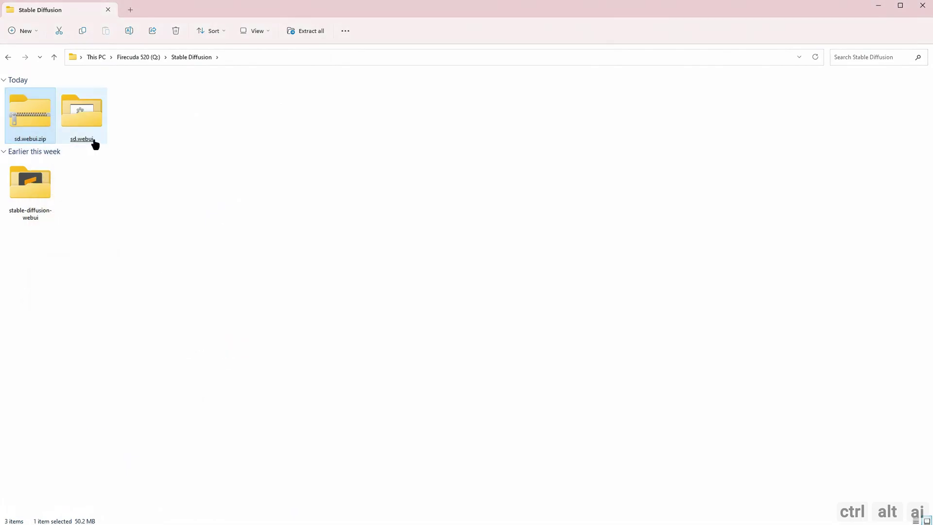
# Open the sd.webui folder and select update.bat, then run.bat
pyautogui.doubleClick(90, 132)
pyautogui.click(33, 127)
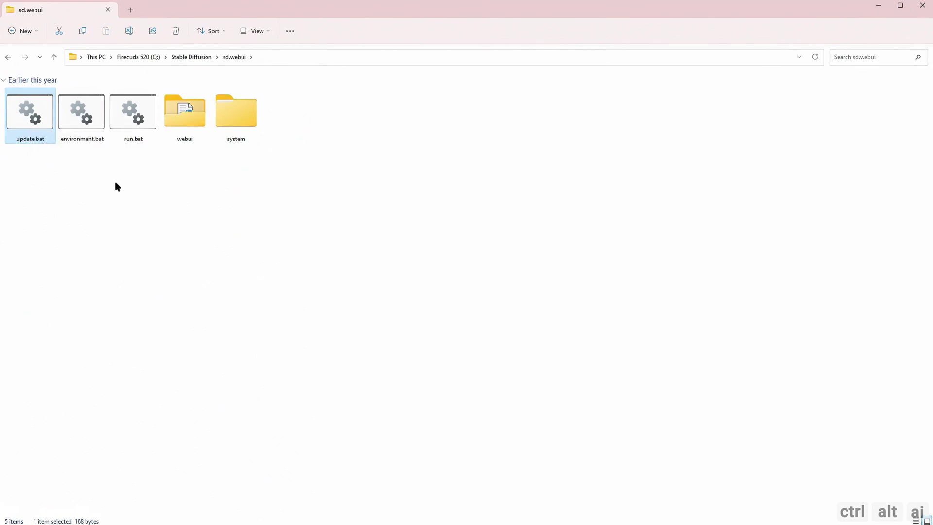
pyautogui.click(134, 122)
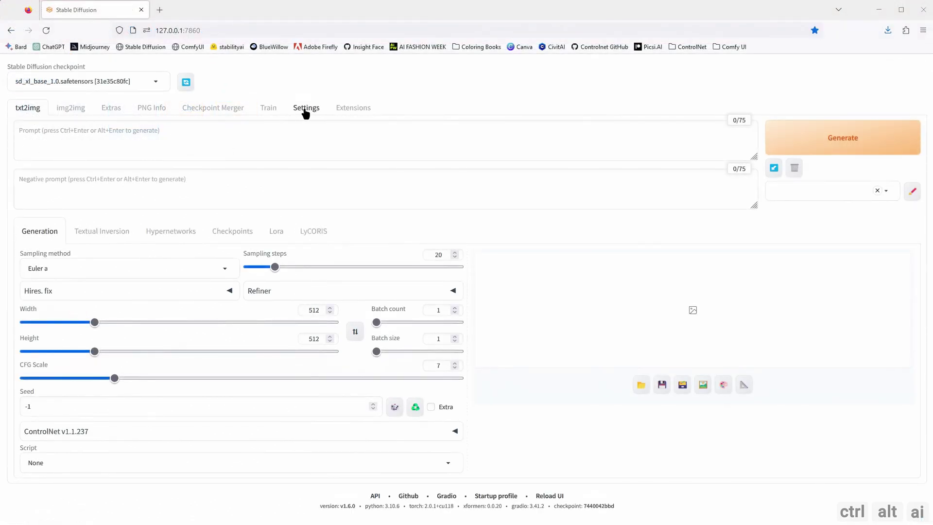
# Check the installed extensions for updates in the Extensions > Installed list
pyautogui.click(306, 113)
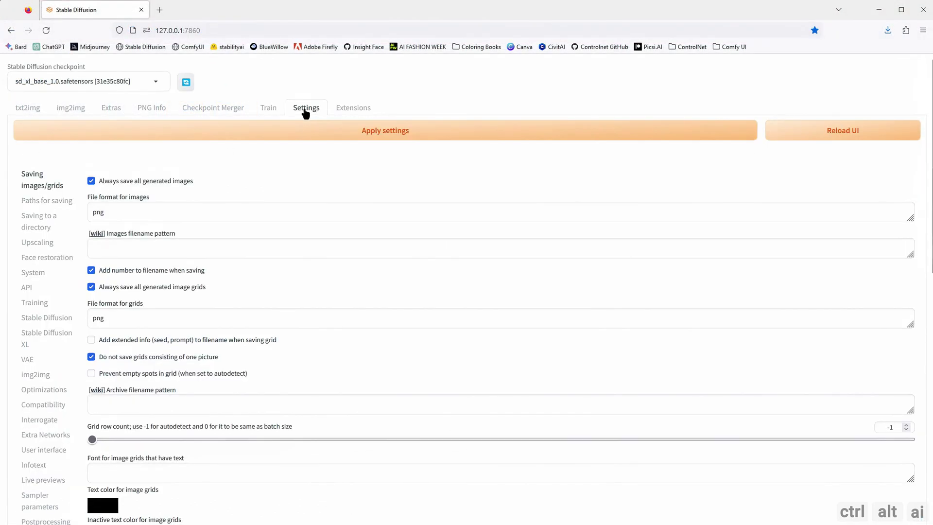
pyautogui.click(339, 111)
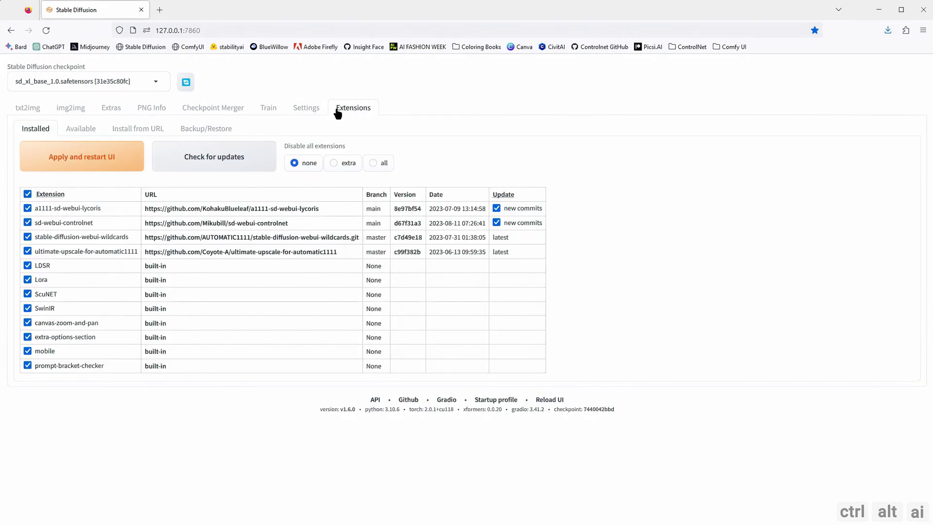
pyautogui.click(194, 160)
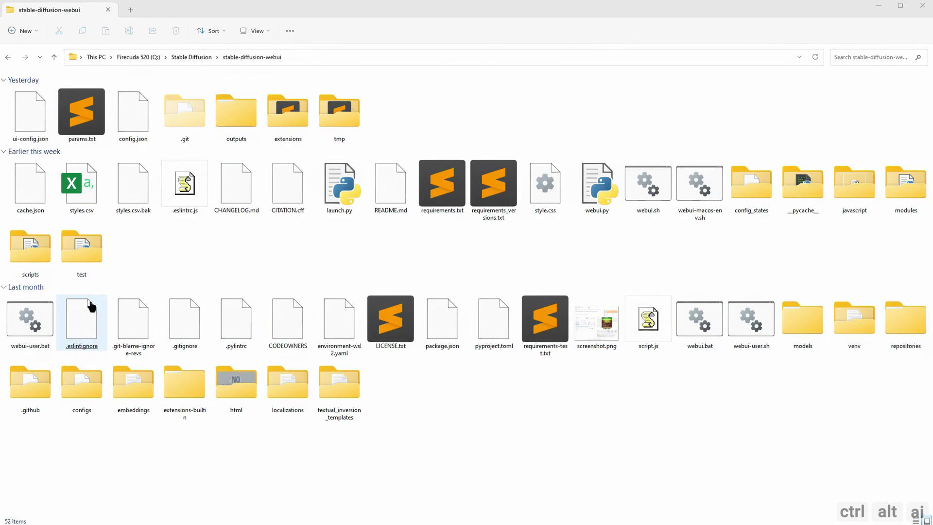
# Open webui-user.bat in Notepad
pyautogui.rightClick(40, 323)
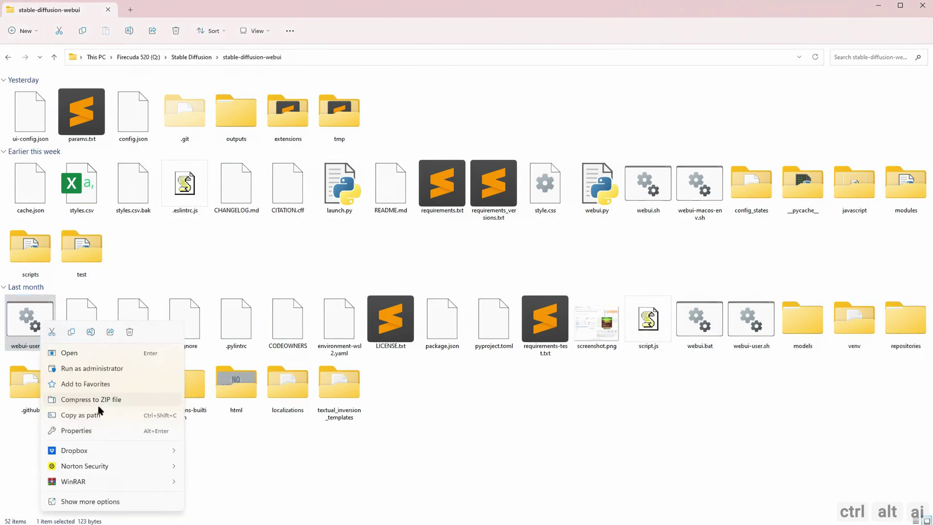
pyautogui.click(103, 503)
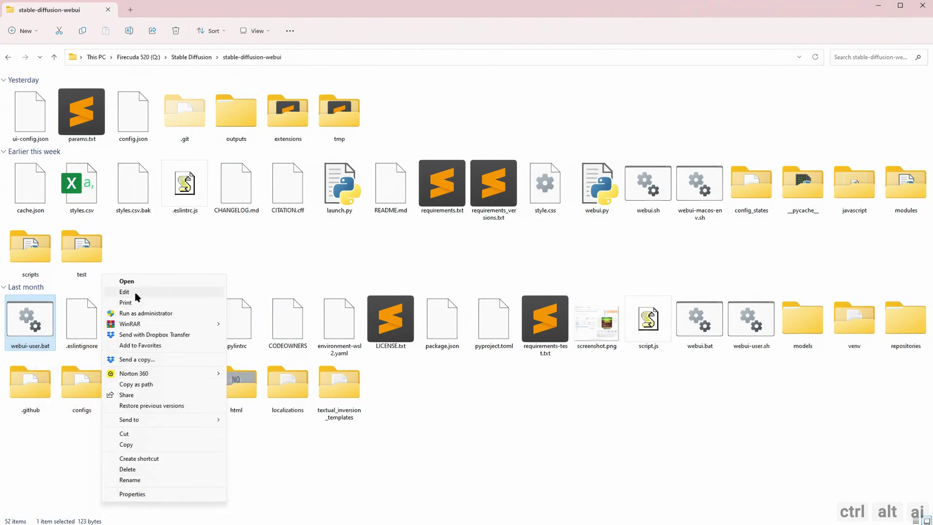
pyautogui.click(135, 294)
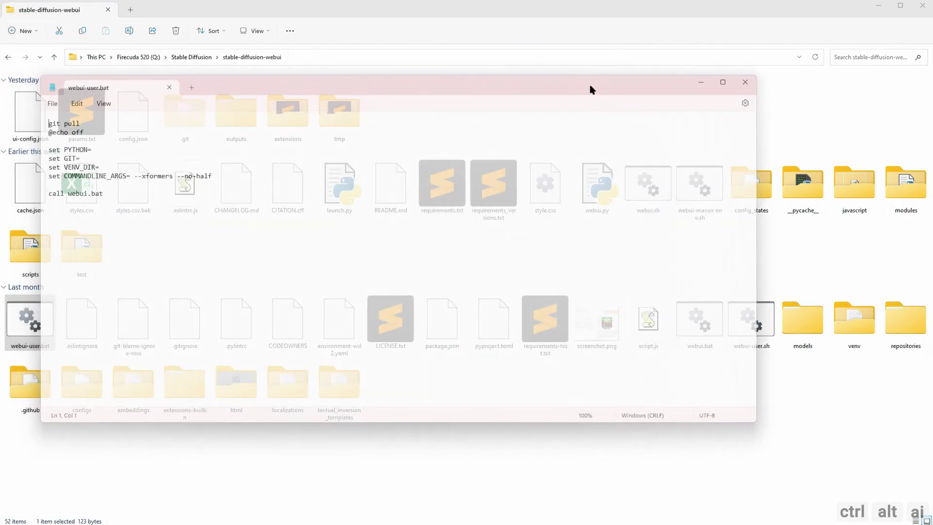
# Change the call line so it reads webui.bat --lowvram --xformers
pyautogui.moveTo(229, 177); pyautogui.dragTo(136, 178)
pyautogui.press('BackSpace')
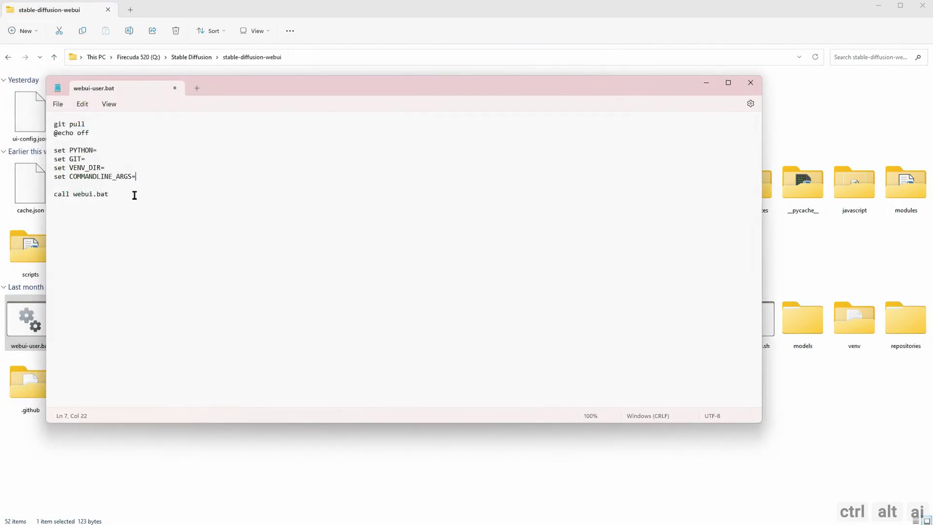
pyautogui.moveTo(128, 194); pyautogui.dragTo(37, 197)
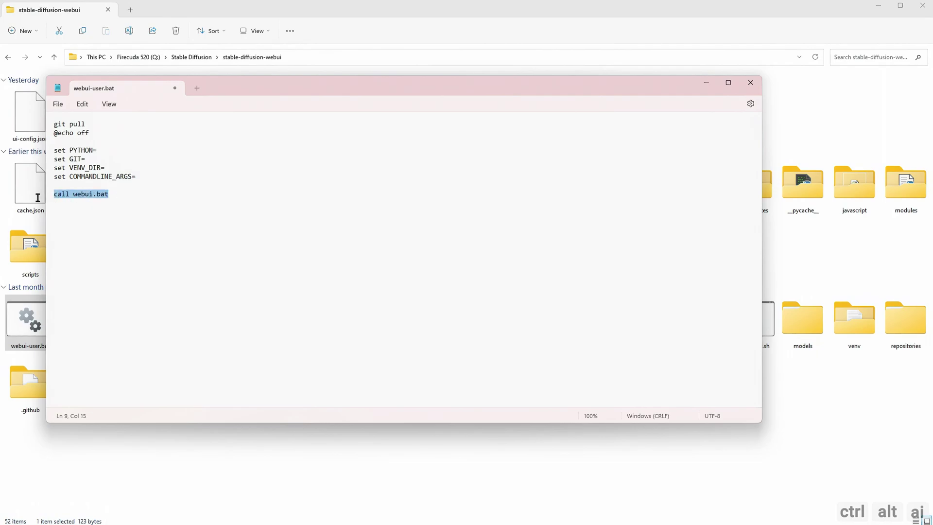
pyautogui.write('call webui.bat --medvram-sdxl --xformers')
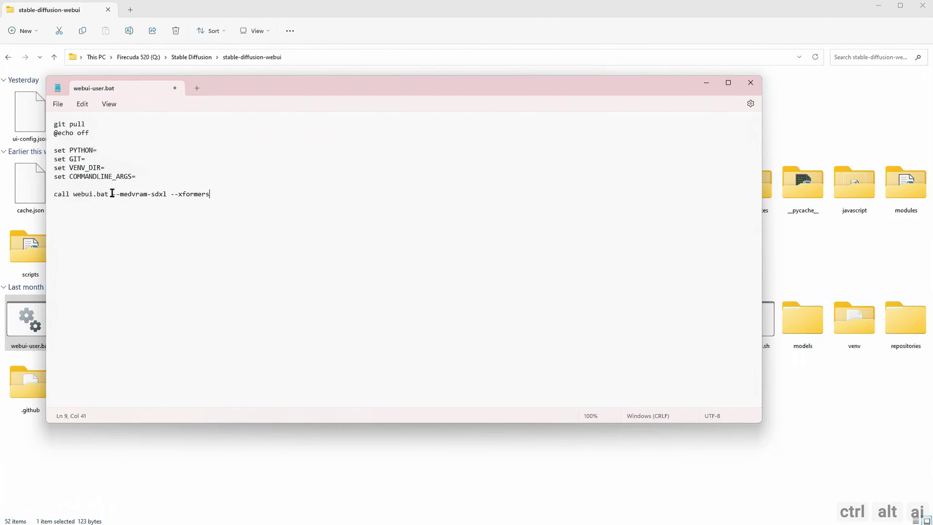
pyautogui.moveTo(120, 194); pyautogui.dragTo(165, 196)
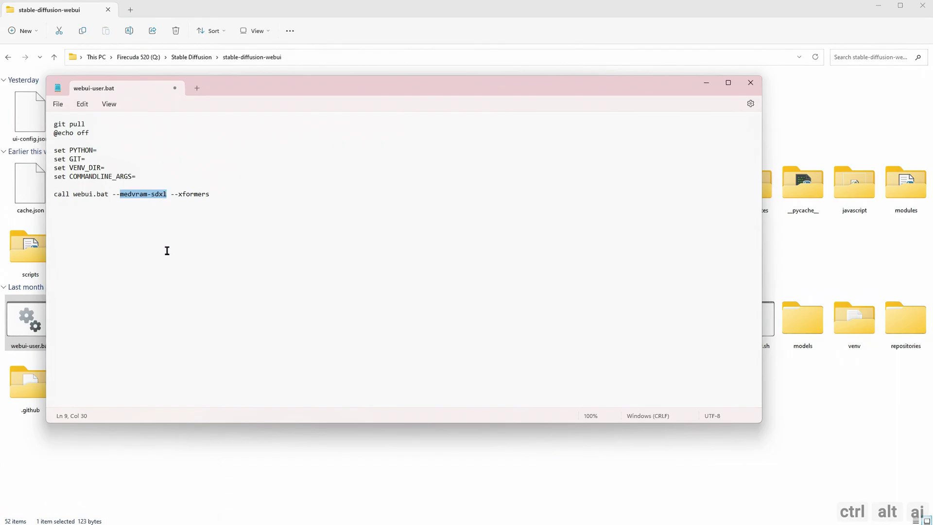
pyautogui.write('lowvram')
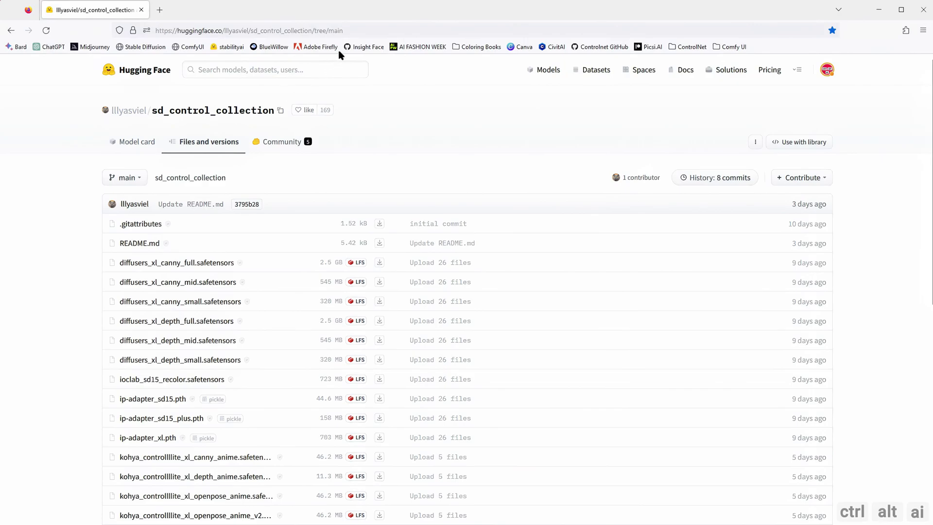
# Scroll through the sd_control_collection model files on Hugging Face and back to the top
pyautogui.click(350, 30)
pyautogui.moveTo(350, 30); pyautogui.dragTo(128, 30)
pyautogui.click(72, 146)
pyautogui.scroll(-3, 256, 253)
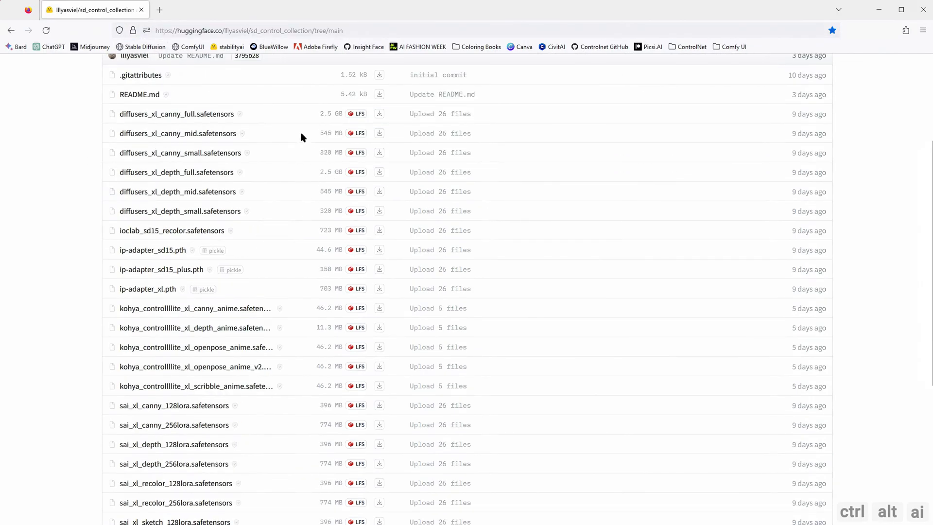
pyautogui.scroll(-3, 235, 184)
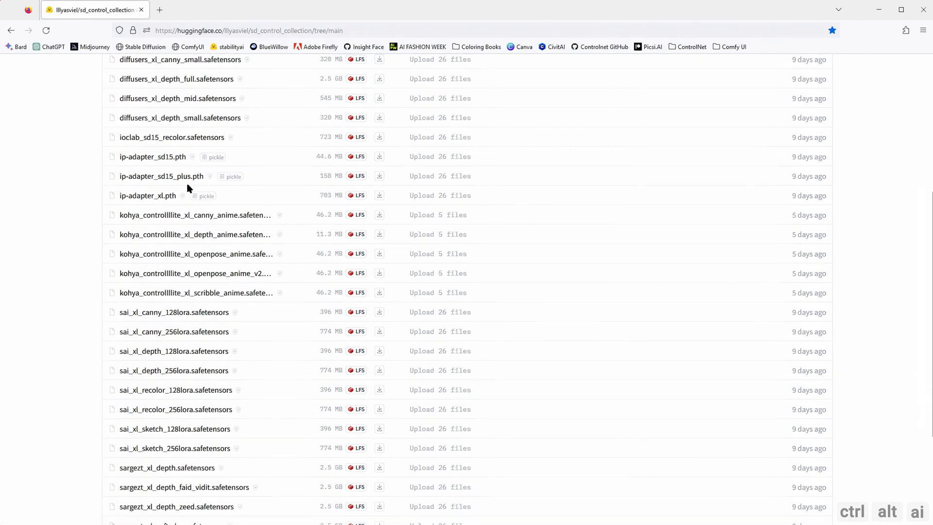
pyautogui.scroll(-2, 244, 261)
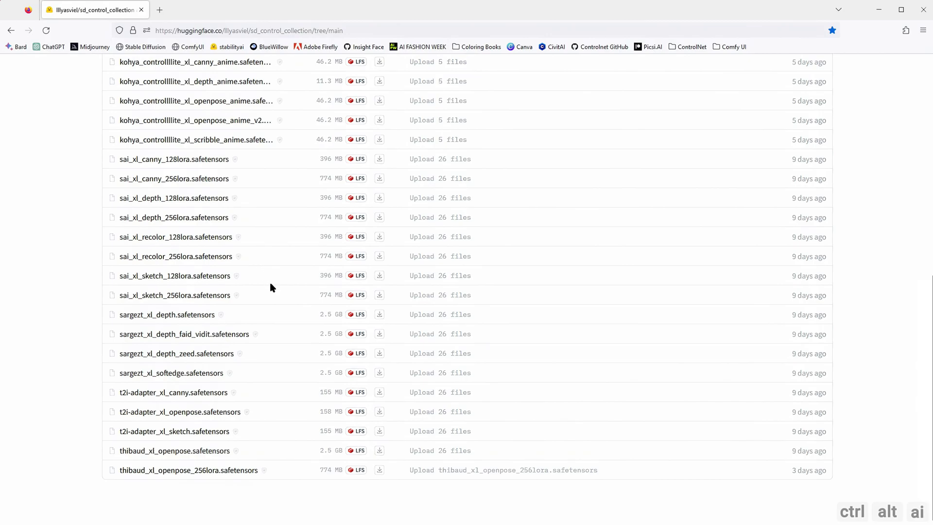
pyautogui.scroll(1, 272, 365)
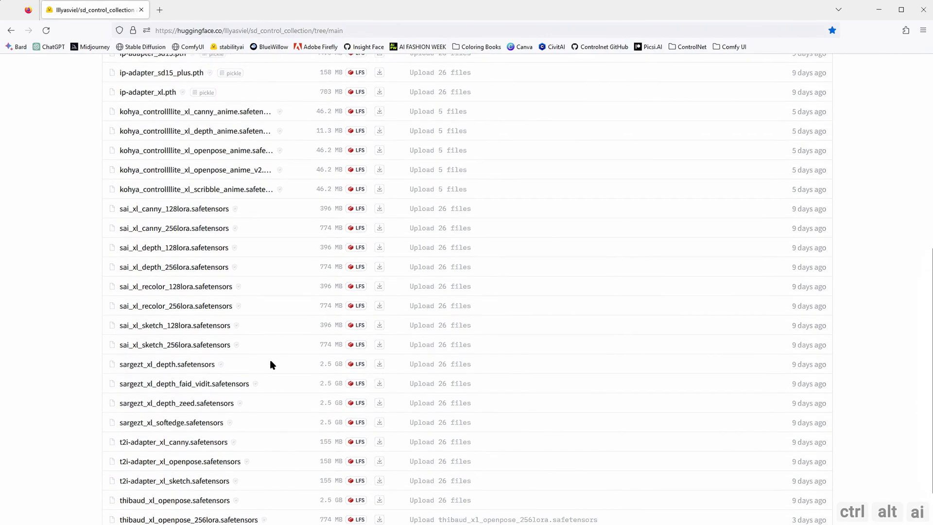
pyautogui.scroll(7, 270, 365)
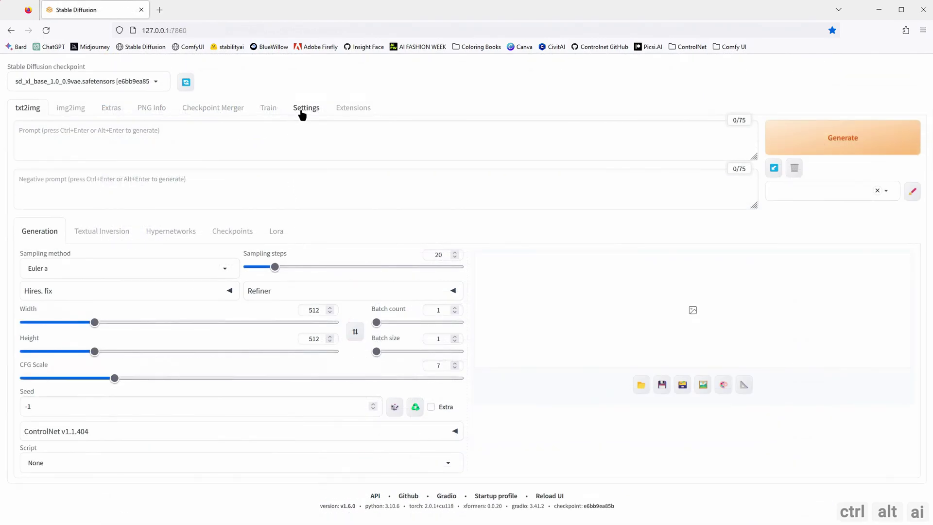
# Show the Stable Diffusion XL settings and highlight the SDXL high aesthetic score label
pyautogui.click(302, 113)
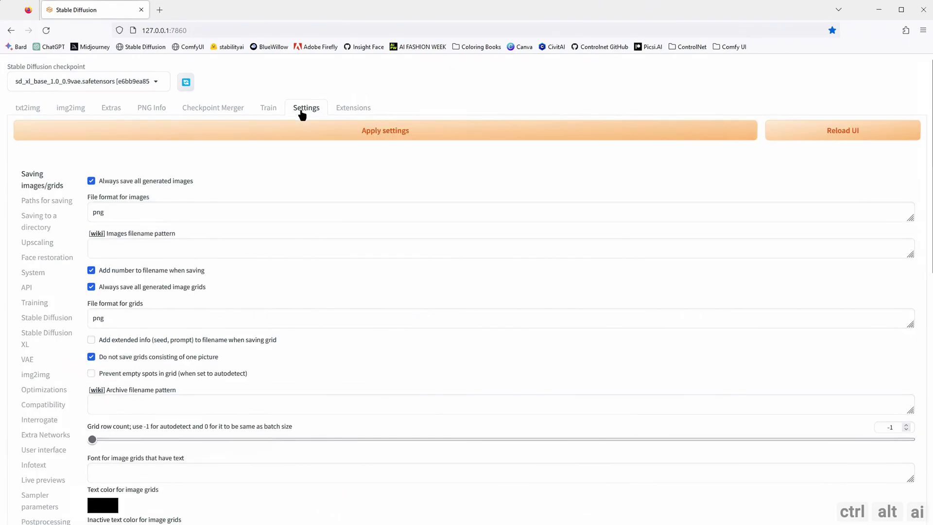
pyautogui.click(57, 336)
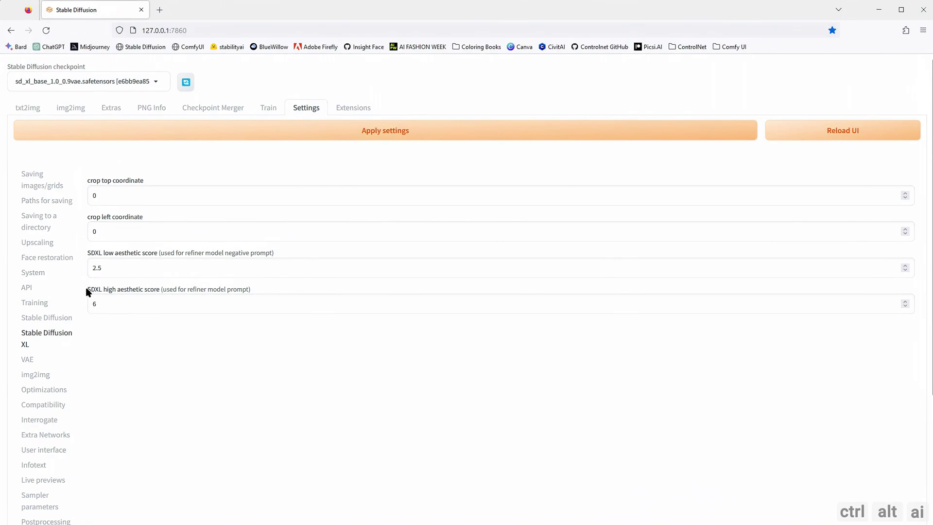
pyautogui.moveTo(88, 291); pyautogui.dragTo(162, 296)
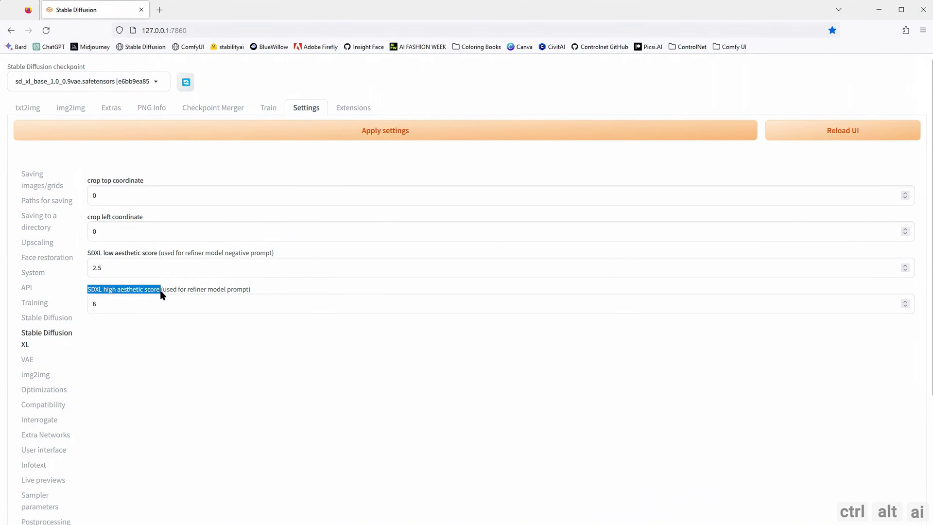
pyautogui.click(150, 330)
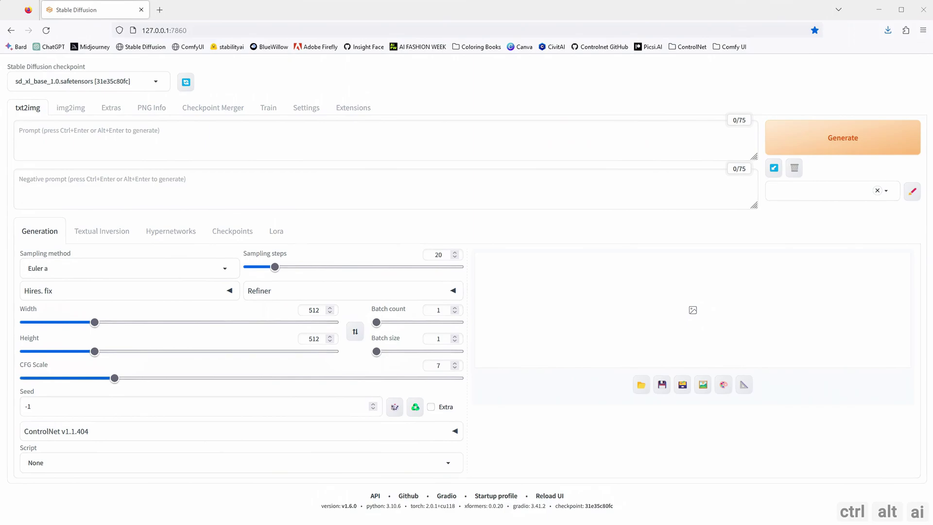
pyautogui.click(70, 150)
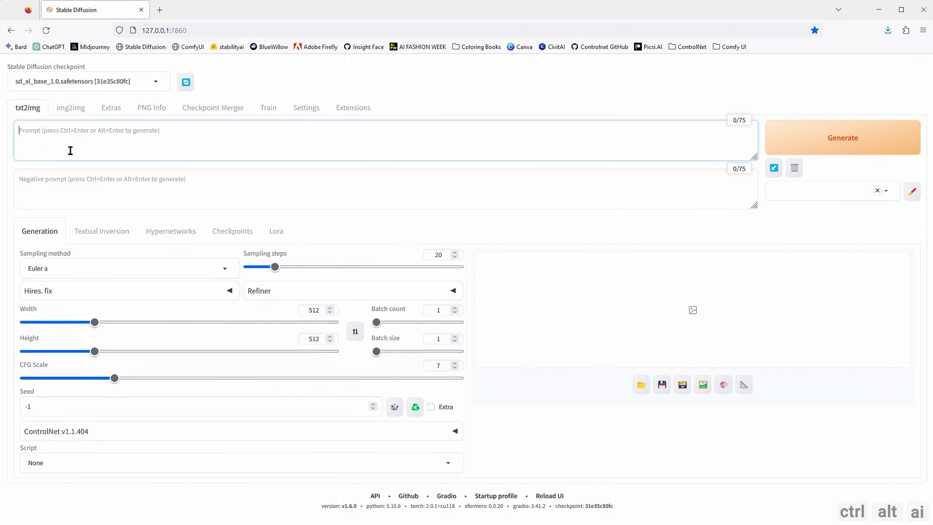
pyautogui.hotkey('ctrl', 'v')
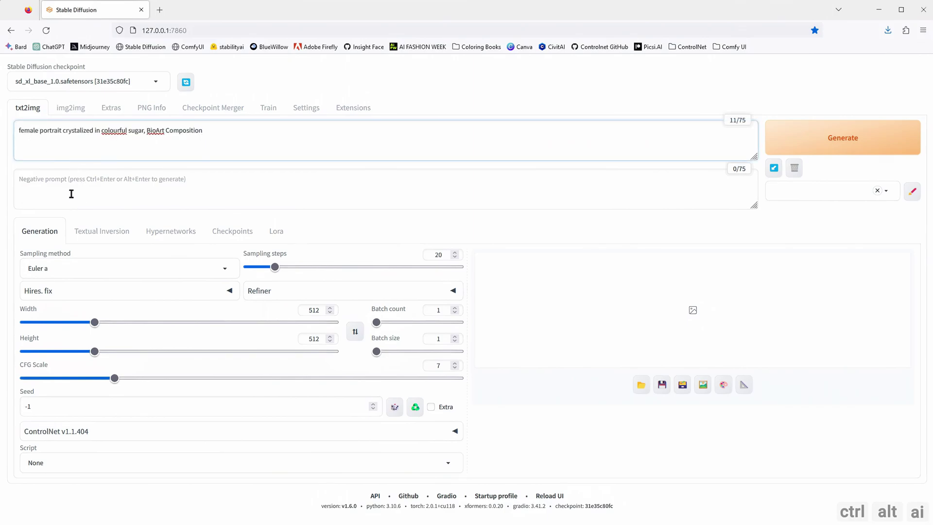
pyautogui.click(71, 193)
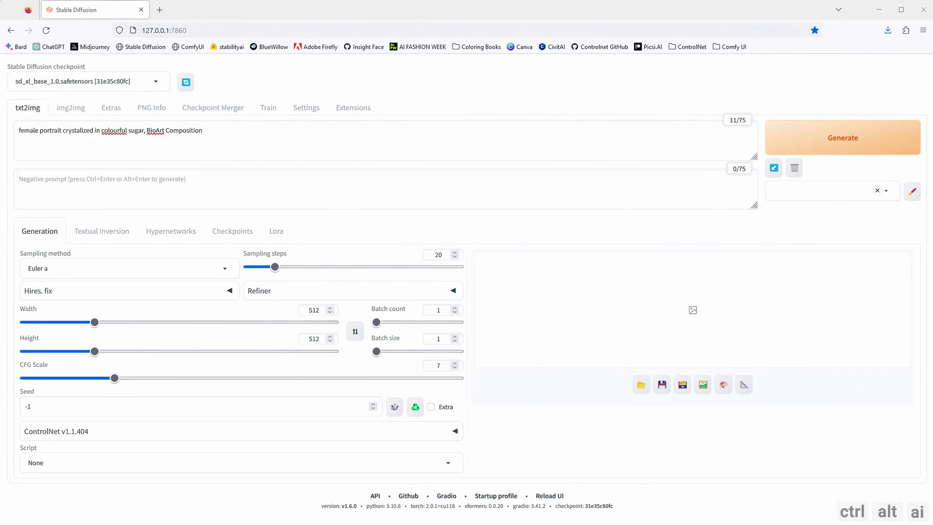
pyautogui.click(39, 407)
pyautogui.hotkey('ctrl', 'a')
pyautogui.hotkey('ctrl', 'v')
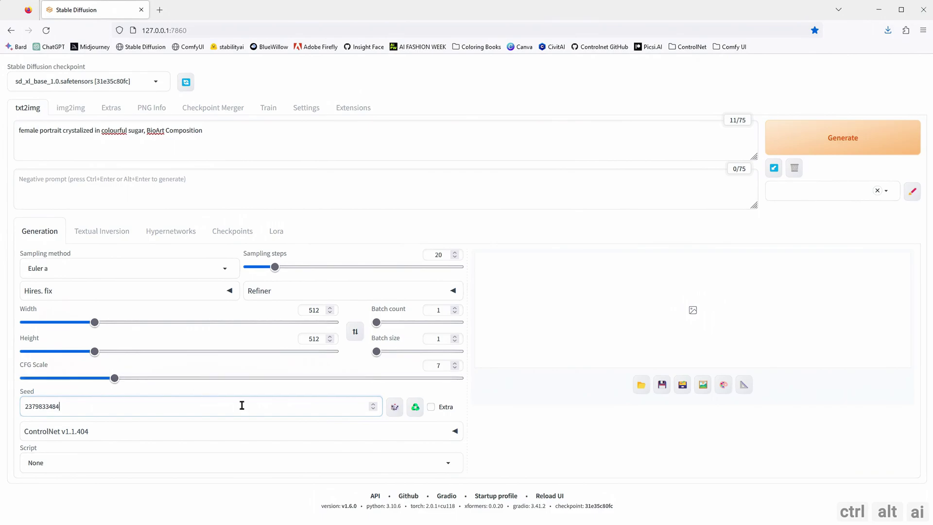
# Set 100 sampling steps, the DPM2 Karras sampler and a 1024×1024 size
pyautogui.doubleClick(440, 255)
pyautogui.write('100')
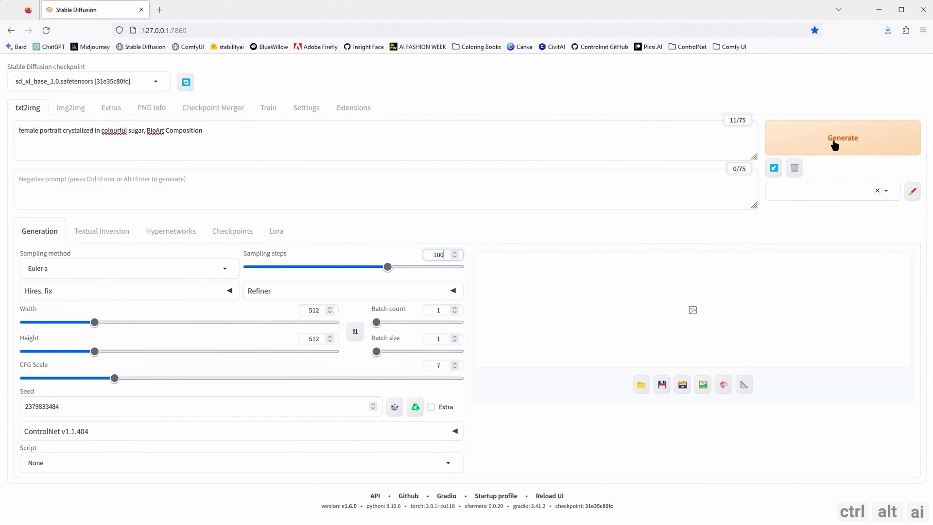
pyautogui.moveTo(168, 268); pyautogui.dragTo(1, 269)
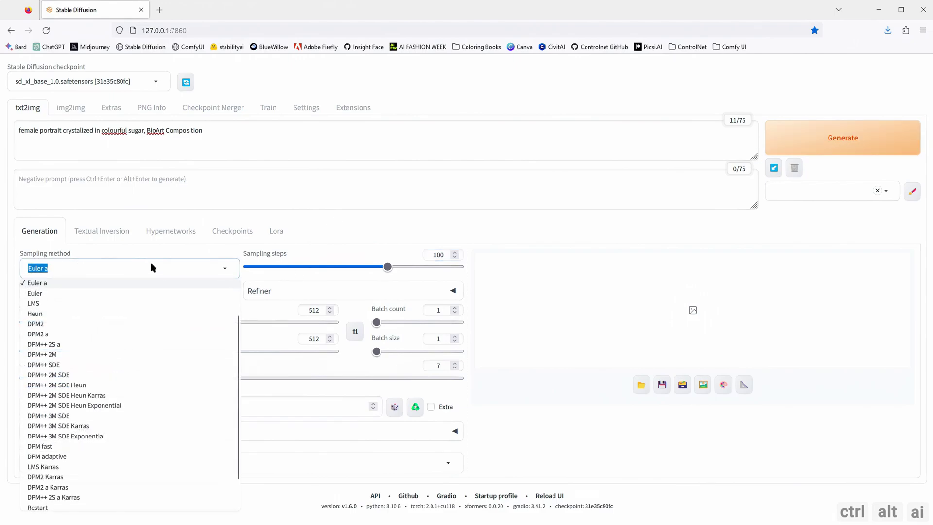
pyautogui.write('dpm2')
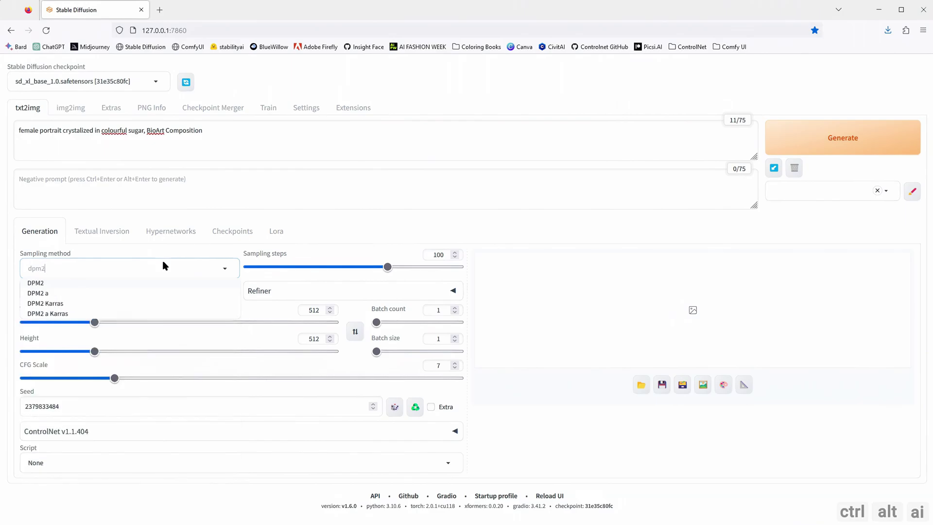
pyautogui.click(55, 304)
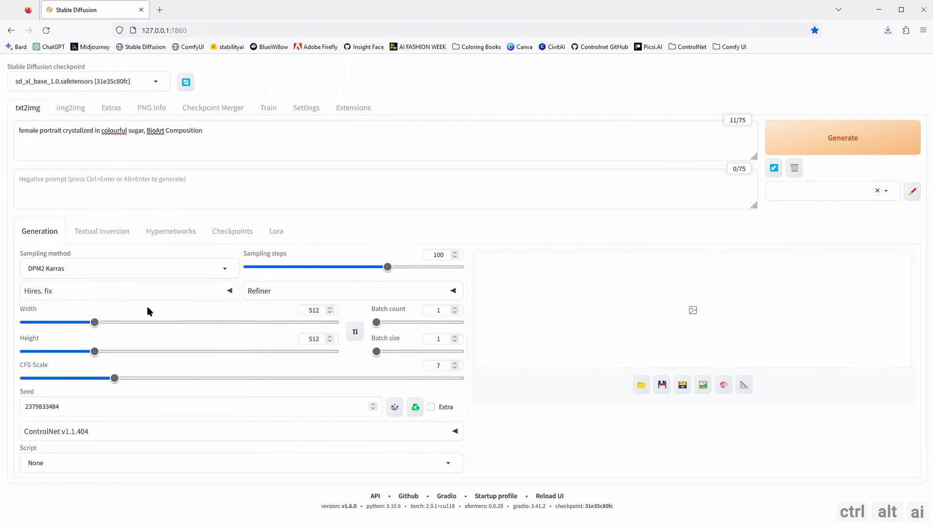
pyautogui.doubleClick(323, 310)
pyautogui.write('1024')
pyautogui.doubleClick(320, 339)
pyautogui.write('1024')
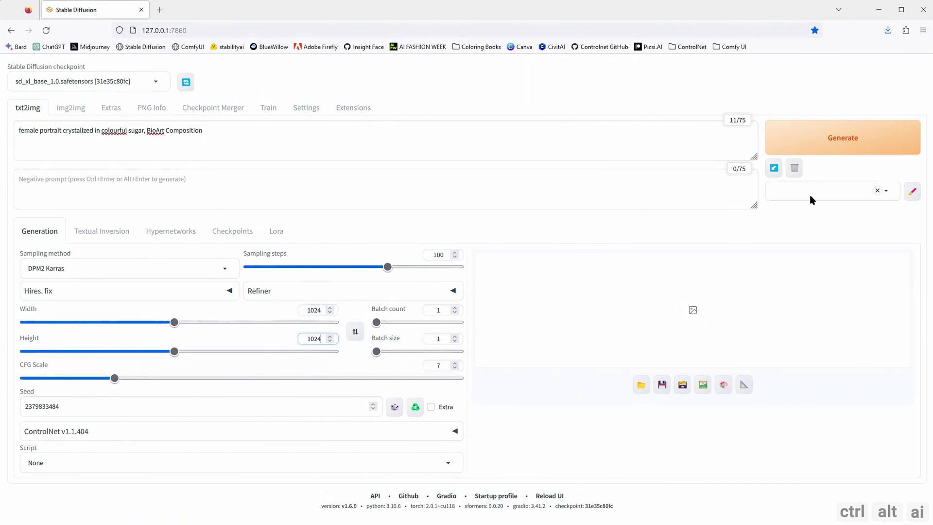
# Generate the portrait and review it full-screen
pyautogui.click(832, 146)
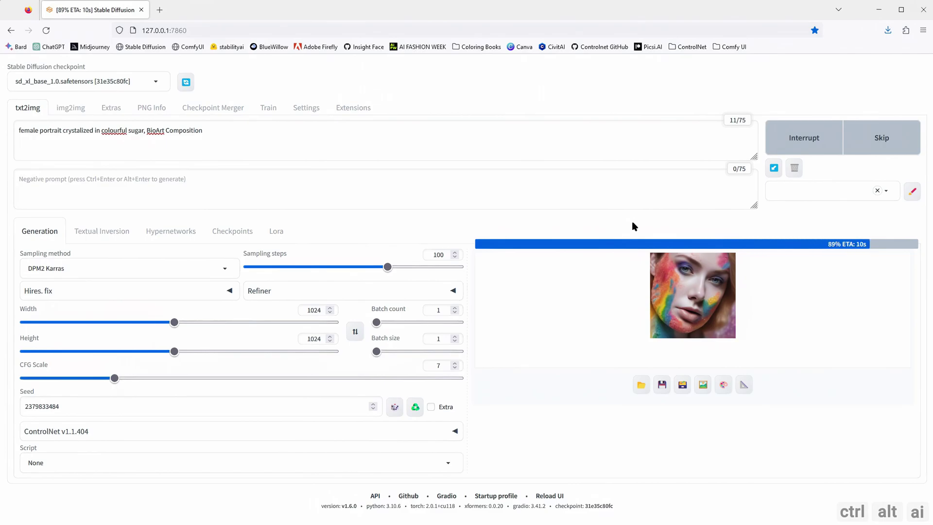
pyautogui.click(679, 315)
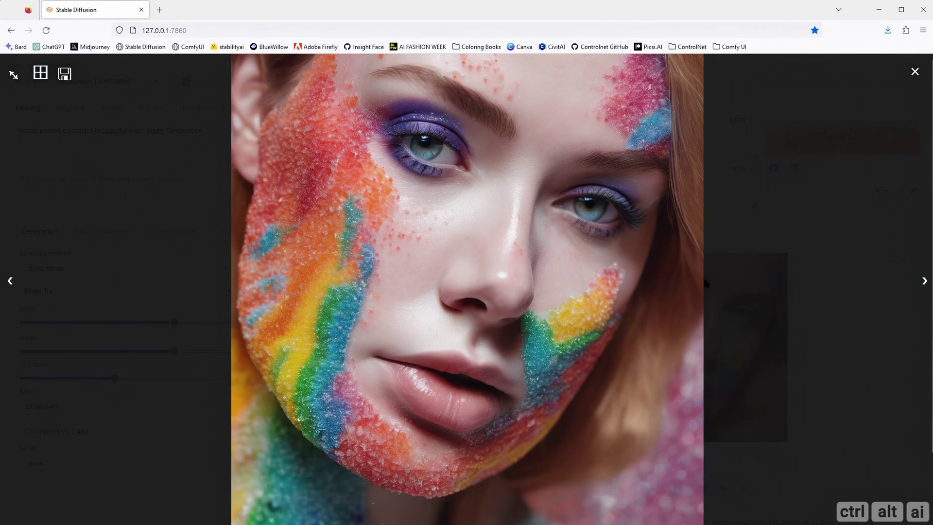
pyautogui.click(798, 251)
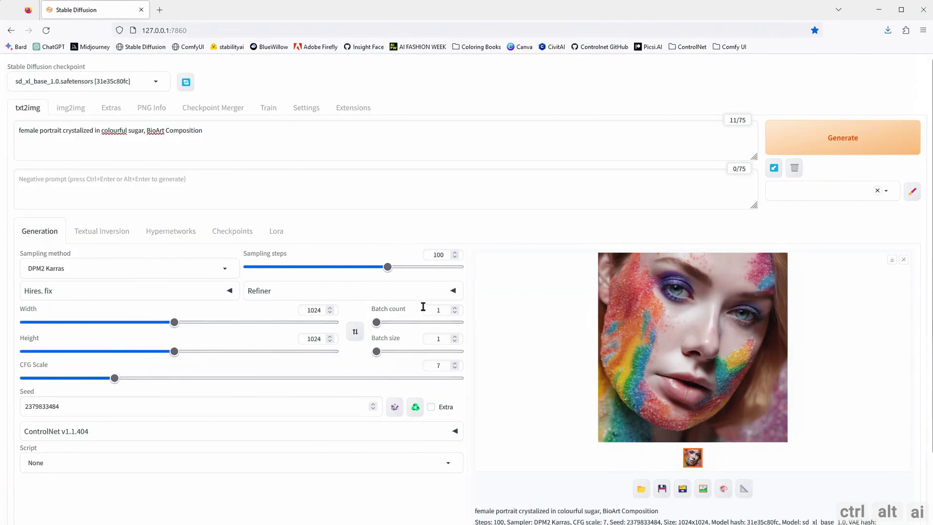
# Use sd_xl_refiner_1.0 as refiner, switching at 0.5, and regenerate the portrait
pyautogui.click(391, 294)
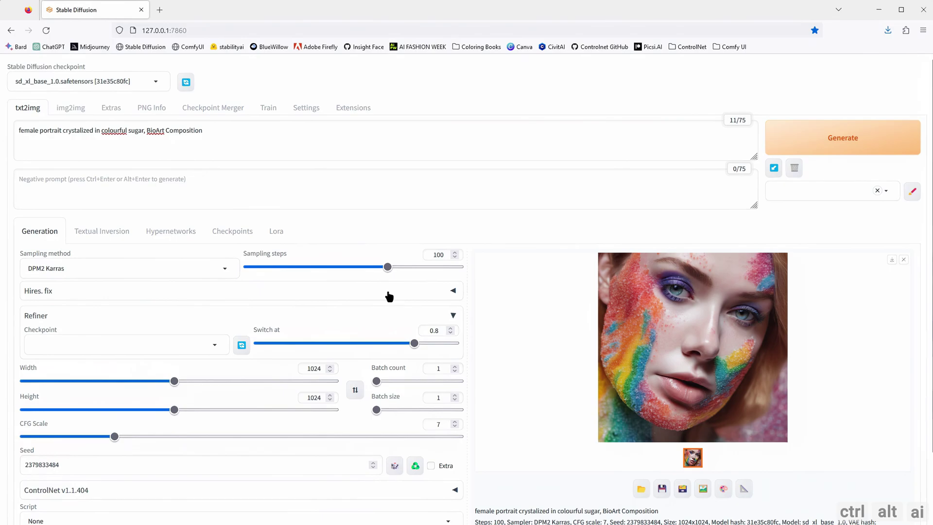
pyautogui.click(215, 345)
pyautogui.scroll(-5, 140, 264)
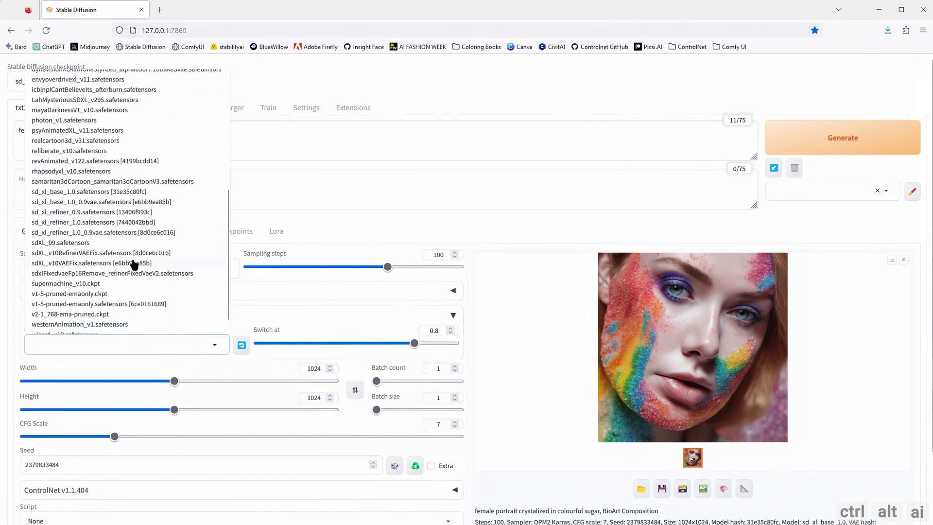
pyautogui.click(81, 225)
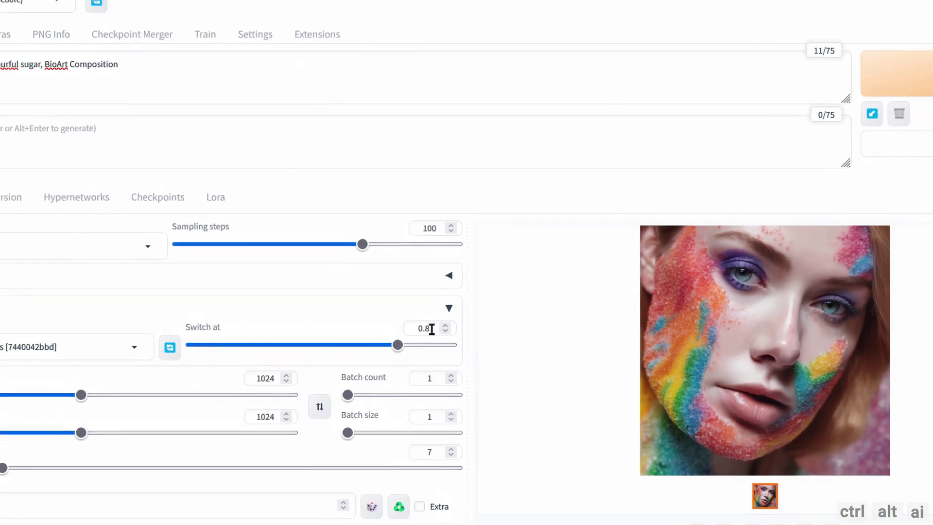
pyautogui.press('BackSpace')
pyautogui.write('5')
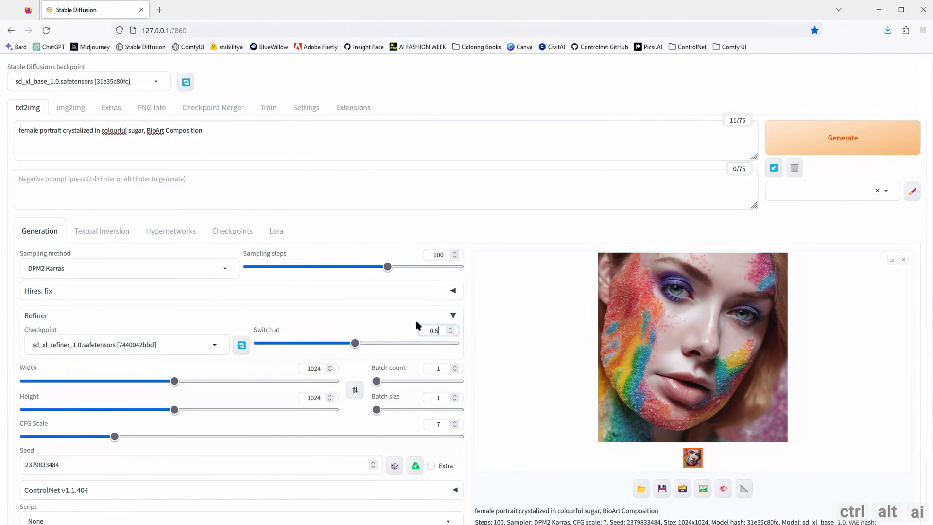
pyautogui.click(820, 147)
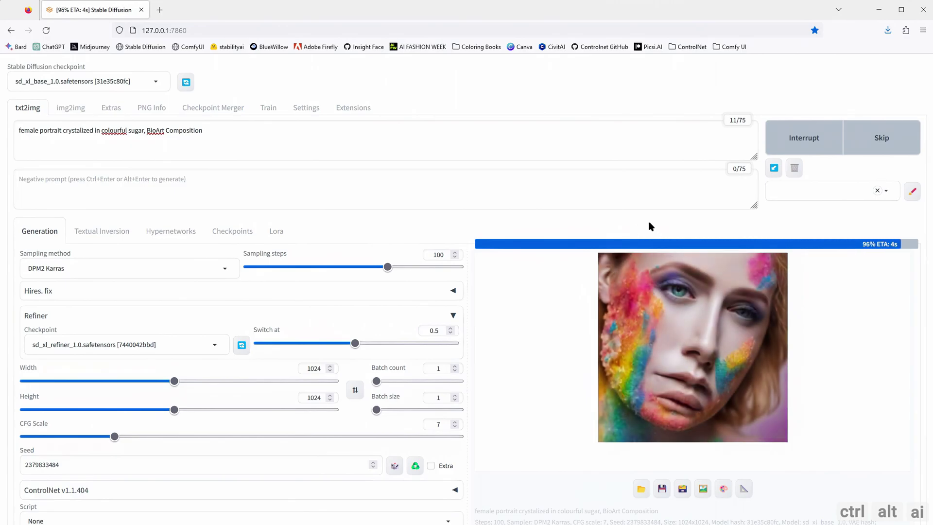
# Review the refined portrait, then enable Hires. fix with the 4x_foolhardy_Remacri upscaler
pyautogui.click(650, 304)
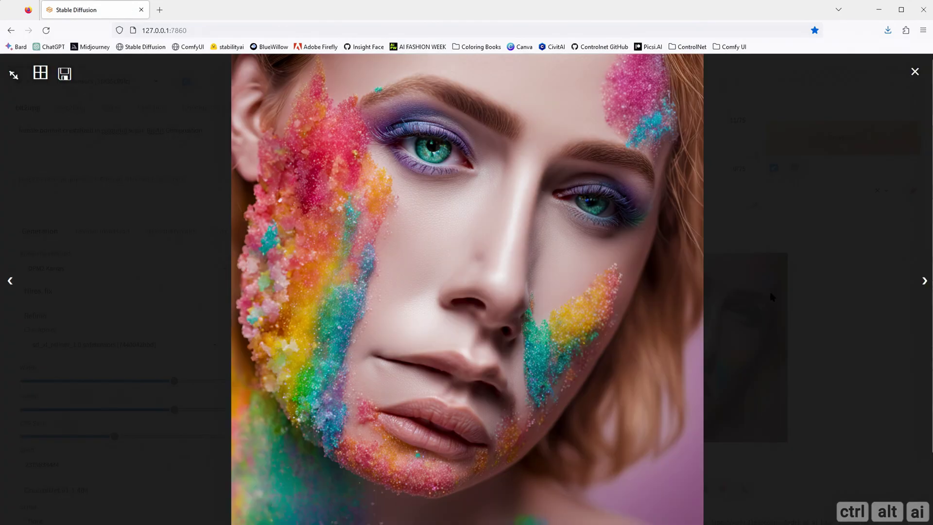
pyautogui.click(772, 297)
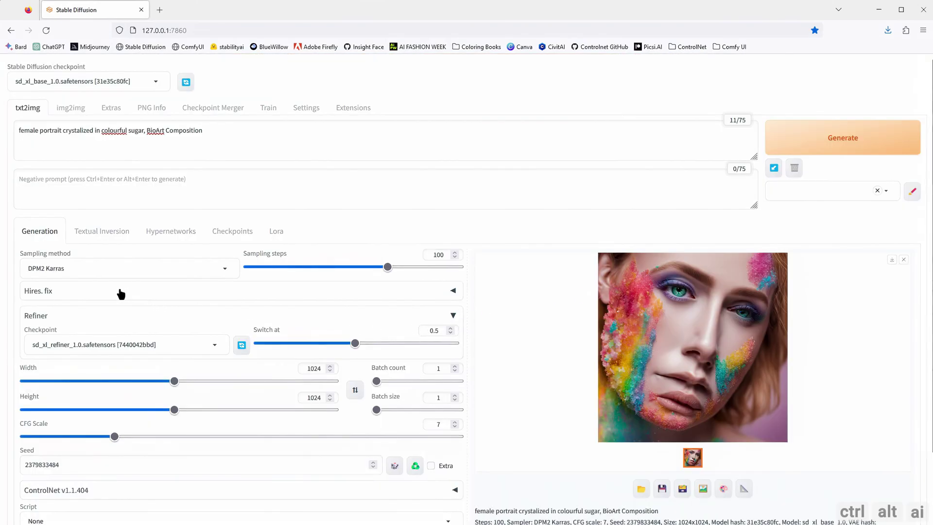
pyautogui.click(453, 291)
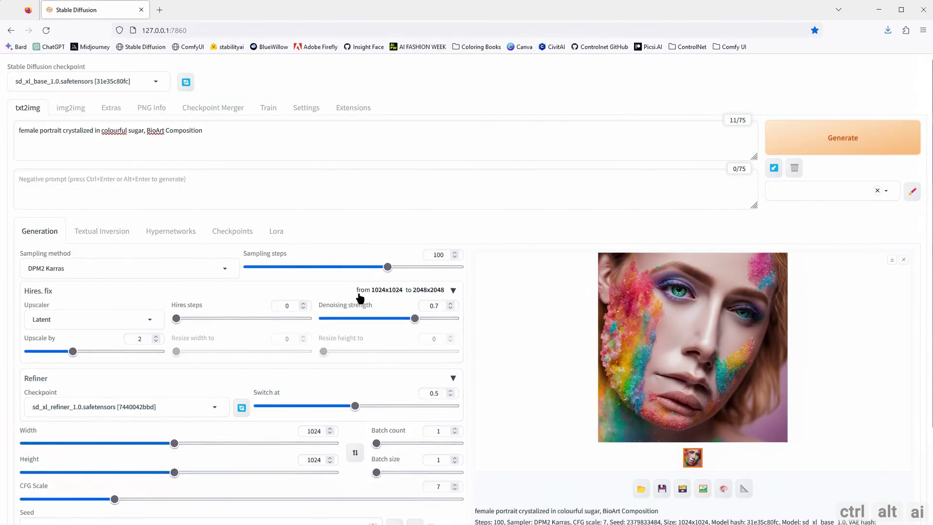
pyautogui.click(149, 320)
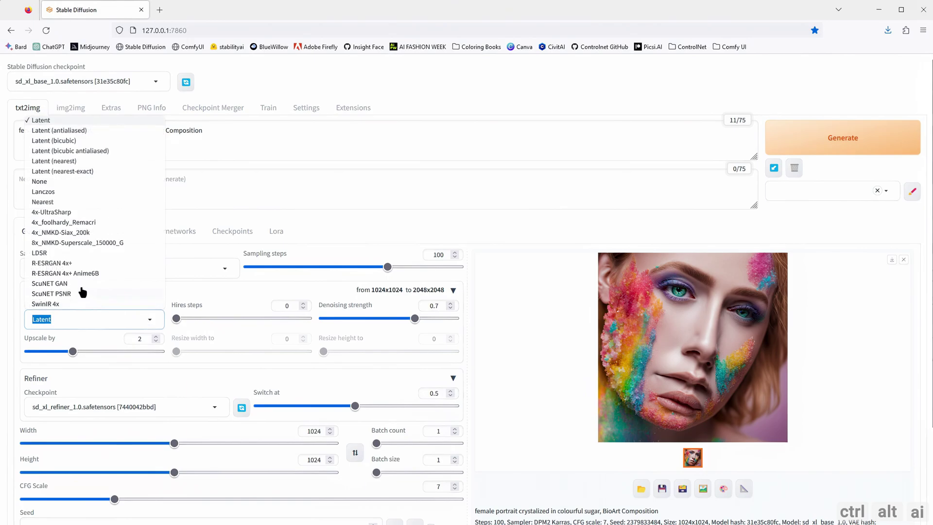
pyautogui.click(76, 223)
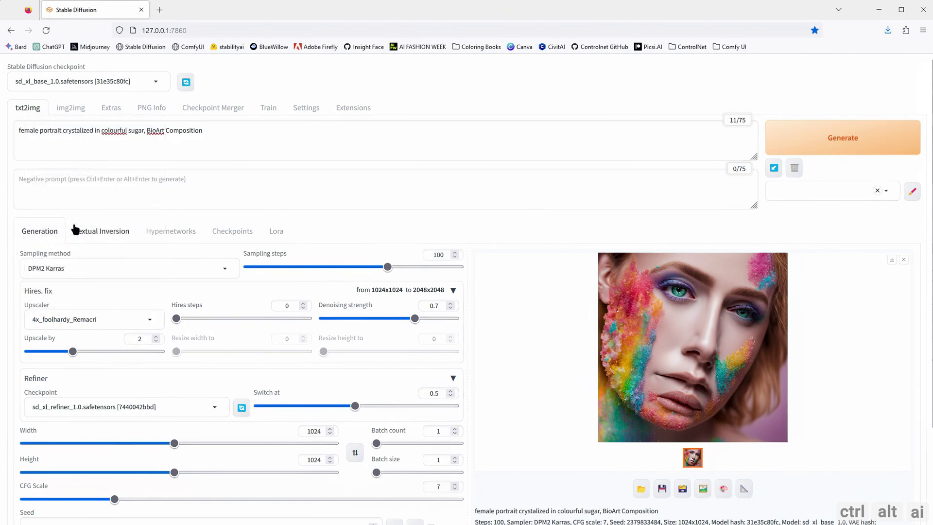
# Set hires steps to 20 and denoising strength to 0.3
pyautogui.doubleClick(286, 308)
pyautogui.write('20')
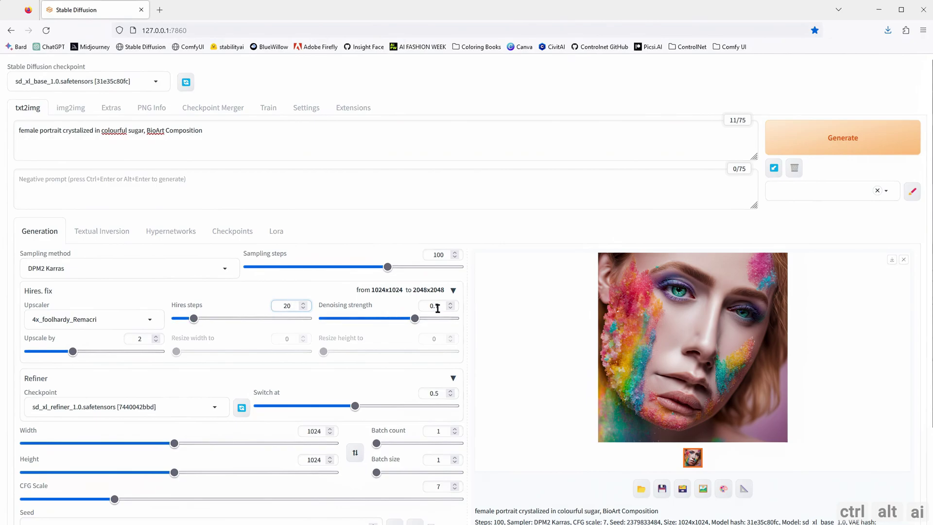
pyautogui.click(440, 305)
pyautogui.press('BackSpace')
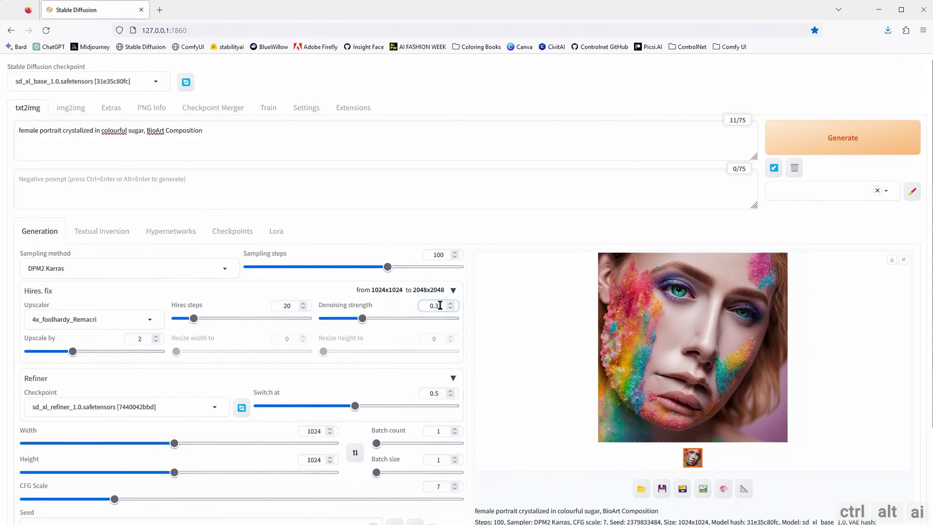
pyautogui.write('3')
# Generate the hires-fixed sugar portrait and inspect it at full size
pyautogui.click(839, 145)
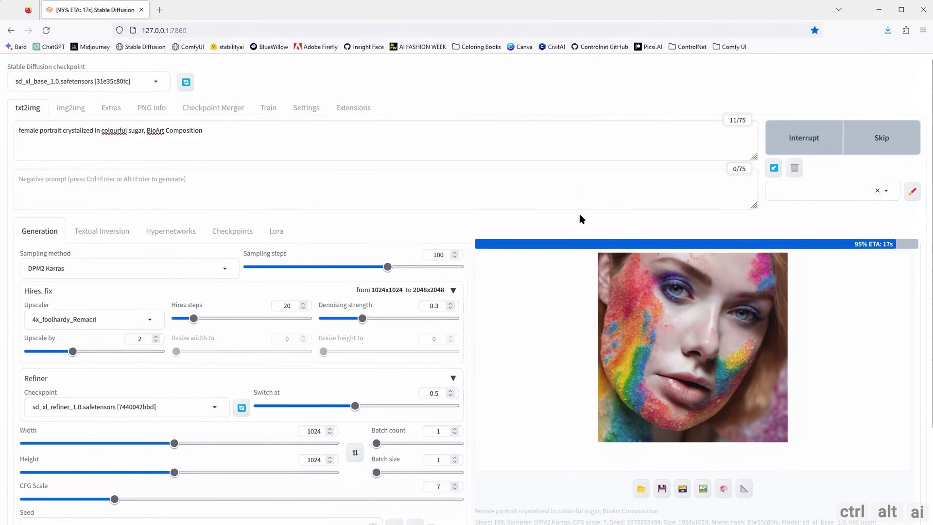
pyautogui.click(644, 317)
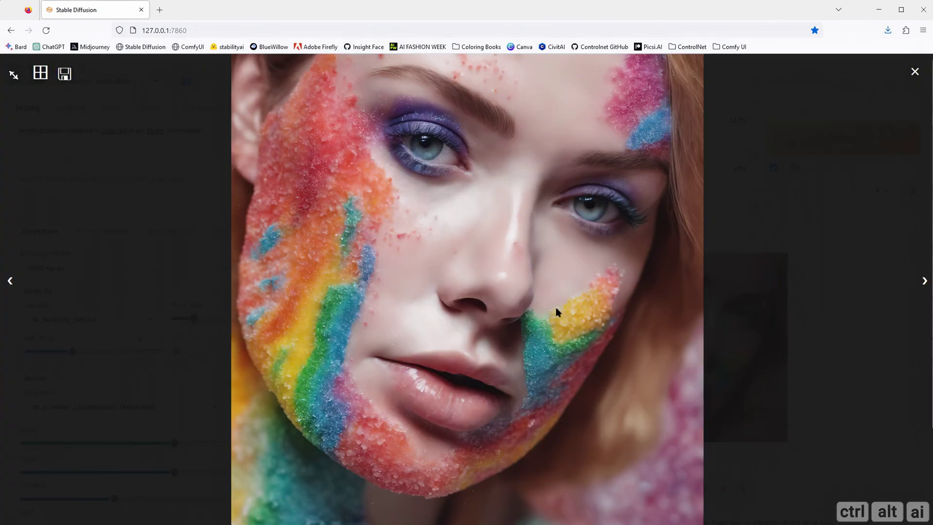
pyautogui.click(755, 304)
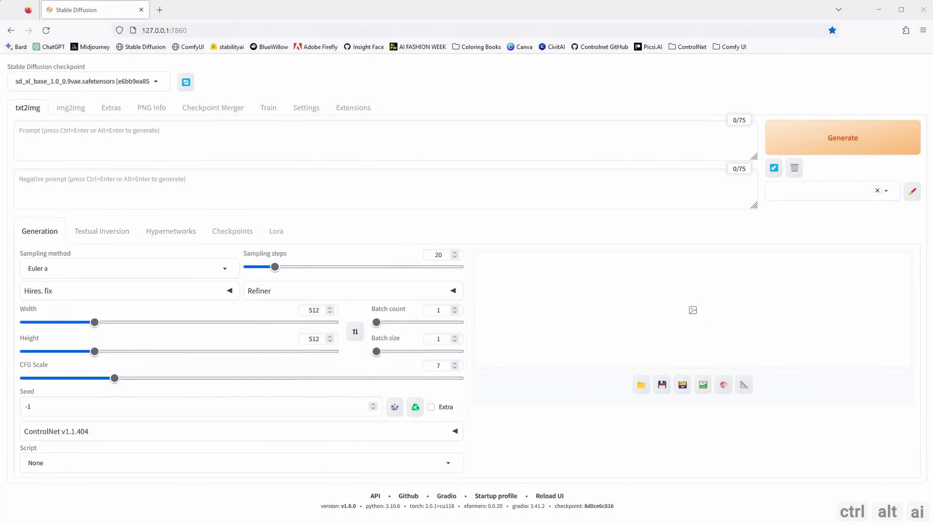
# Paste the dog-on-grass prompt and the unwanted-style negative prompt
pyautogui.click(71, 142)
pyautogui.write('a dog on grass, photo, high quality')
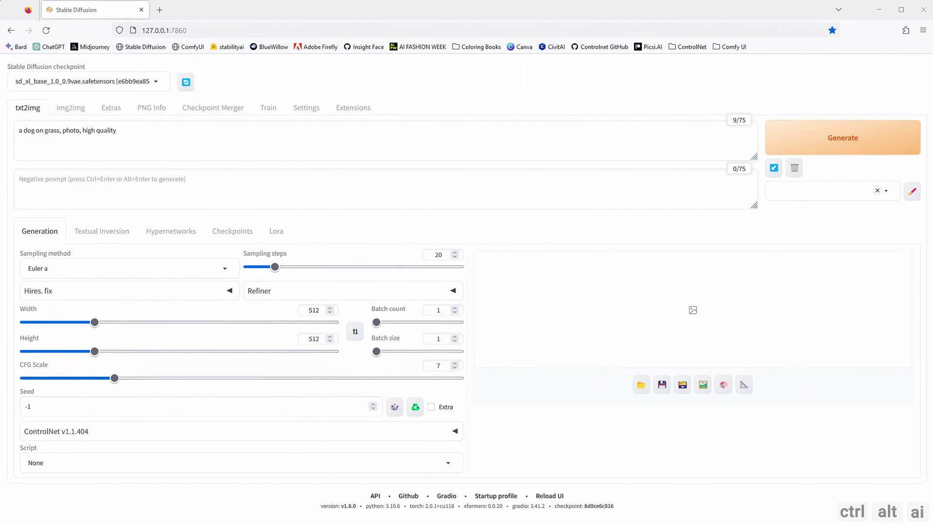
pyautogui.click(92, 190)
pyautogui.hotkey('ctrl', 'v')
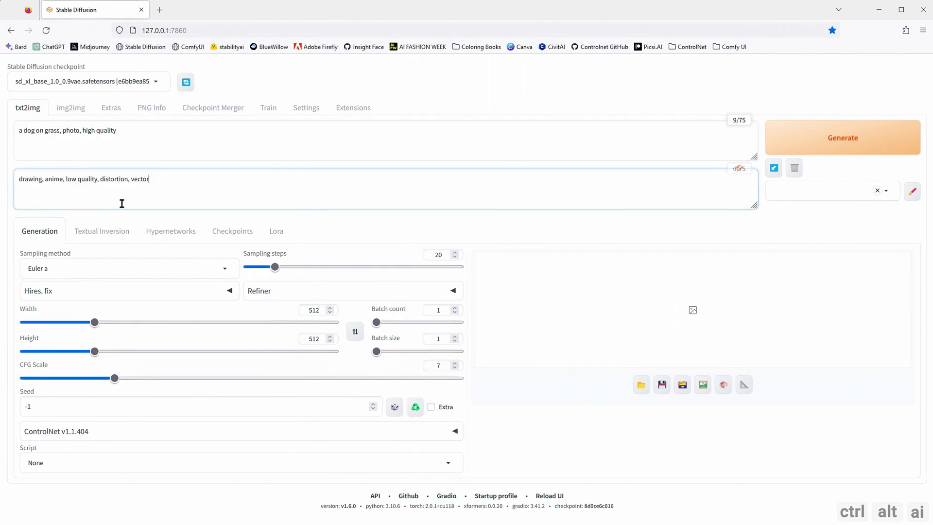
# Use the DPM++ 2M SDE Karras sampler with 60 sampling steps
pyautogui.click(223, 270)
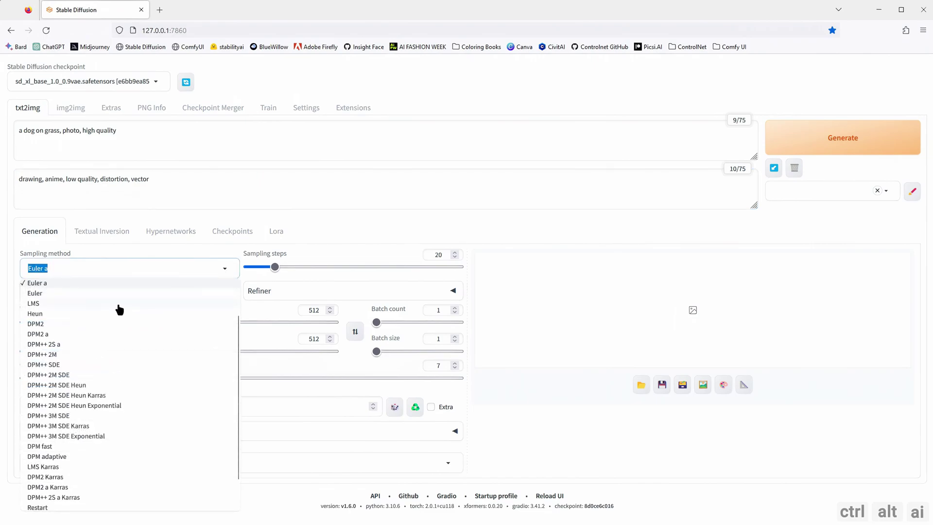
pyautogui.click(80, 314)
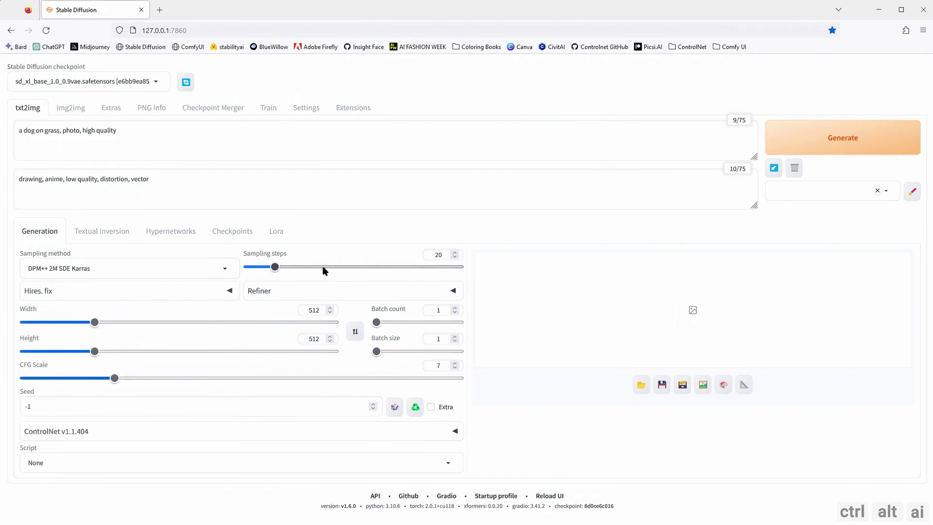
pyautogui.moveTo(446, 254); pyautogui.dragTo(405, 256)
pyautogui.write('60')
# Enable the refiner with sd_xl_refiner_1.0_0.9vae, switching at 0.6
pyautogui.click(342, 298)
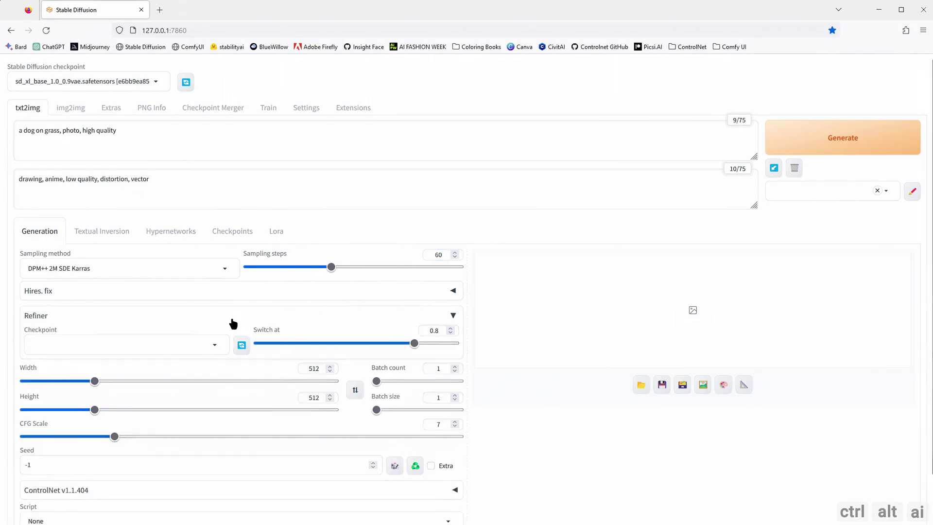
pyautogui.click(213, 347)
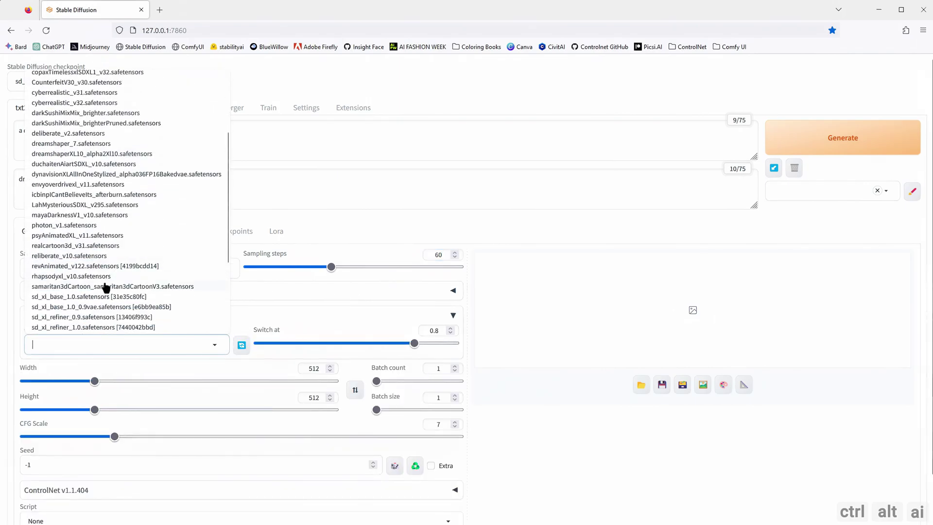
pyautogui.scroll(-4, 106, 272)
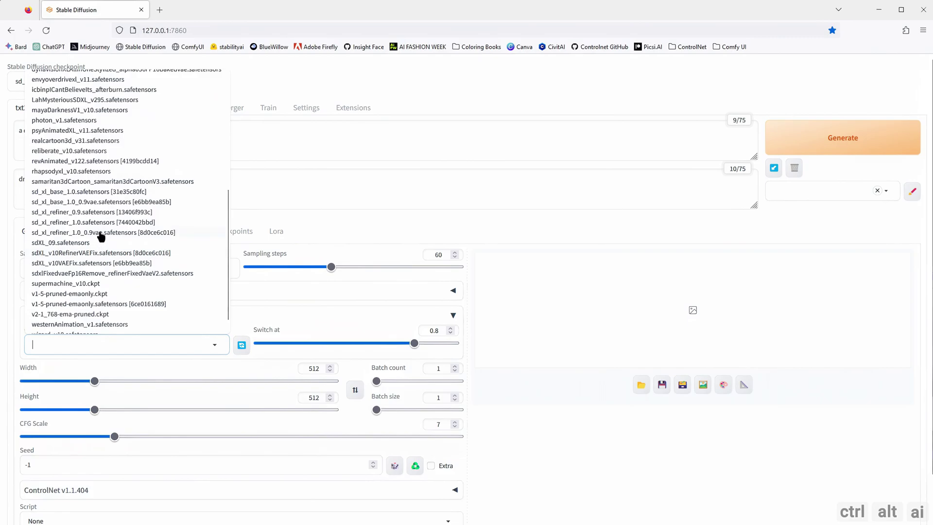
pyautogui.click(101, 233)
pyautogui.click(439, 331)
pyautogui.press('BackSpace')
pyautogui.write('6')
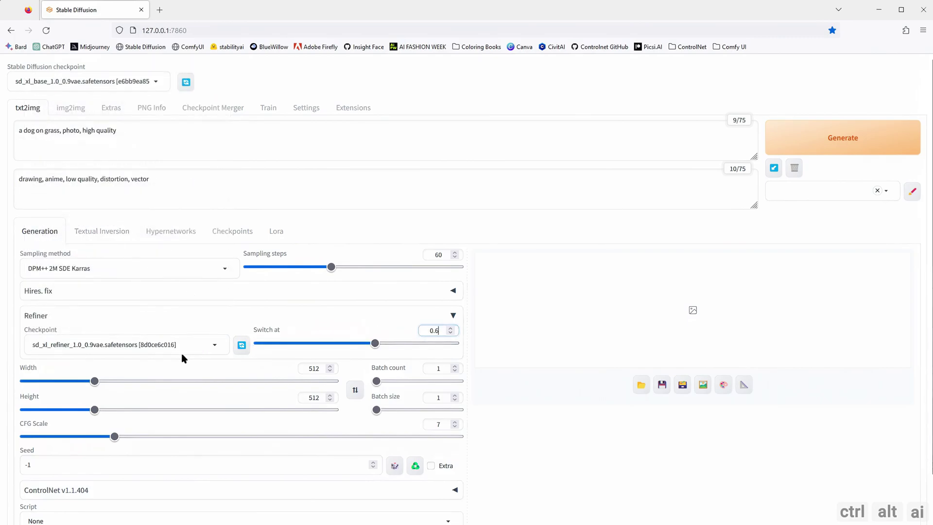
pyautogui.doubleClick(310, 368)
pyautogui.write('1024')
pyautogui.doubleClick(311, 398)
pyautogui.write('1024')
pyautogui.scroll(-2, 379, 397)
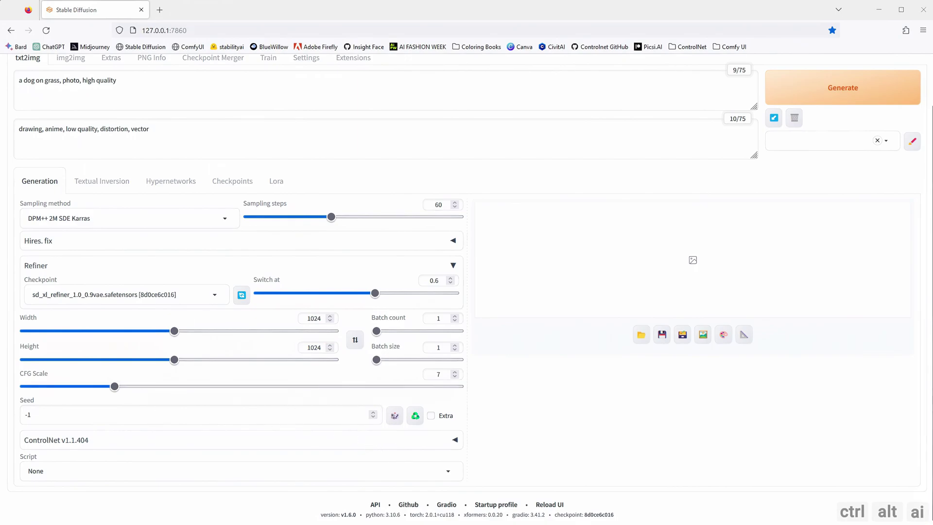
pyautogui.tripleClick(51, 417)
pyautogui.hotkey('ctrl', 'v')
# Expand ControlNet and upload the dog photo as the control image
pyautogui.click(455, 439)
pyautogui.scroll(-4, 215, 437)
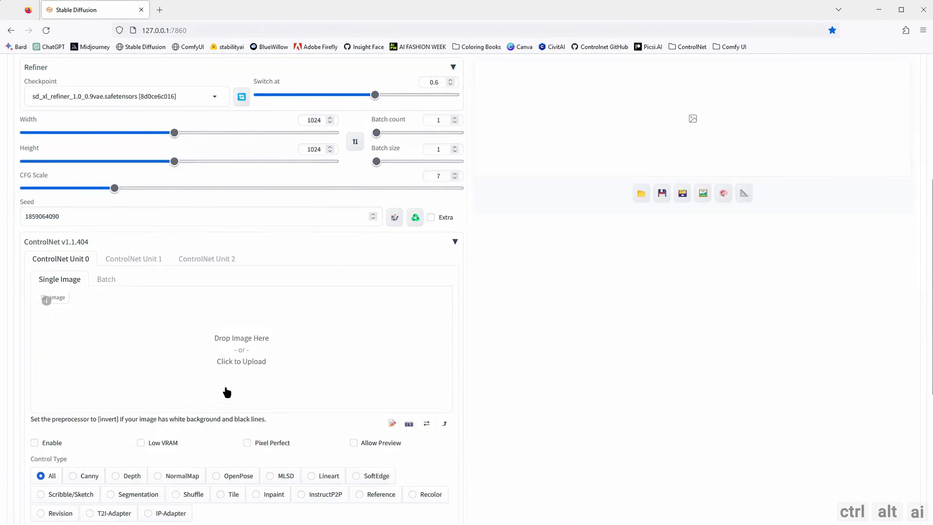
pyautogui.scroll(-2, 238, 352)
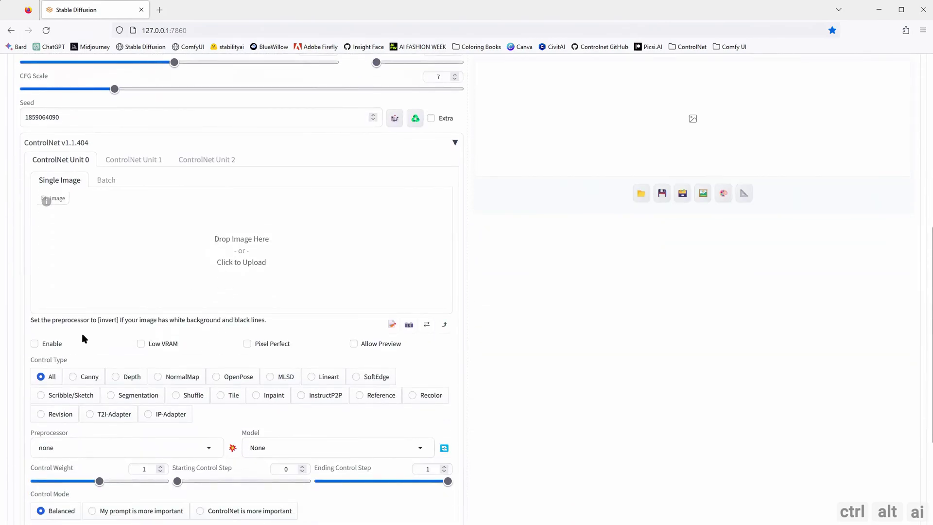
pyautogui.click(132, 265)
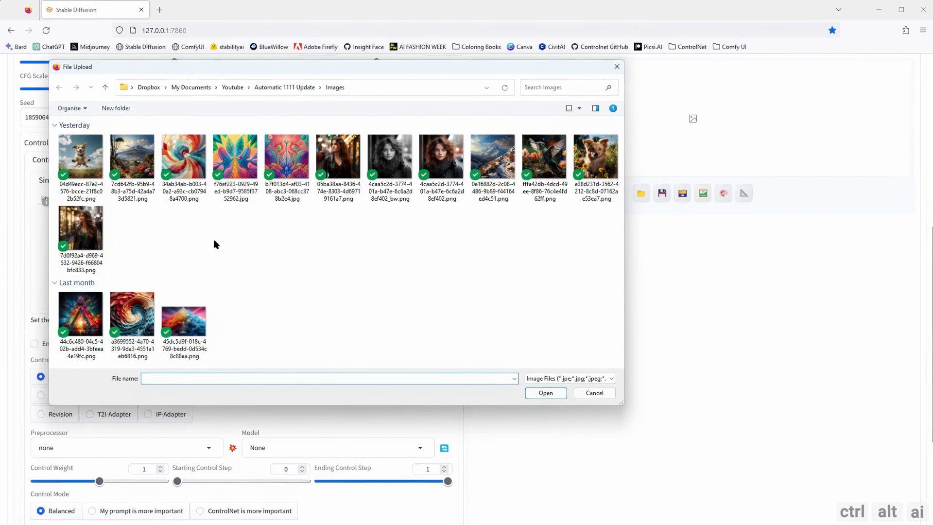
pyautogui.click(594, 160)
pyautogui.press('Return')
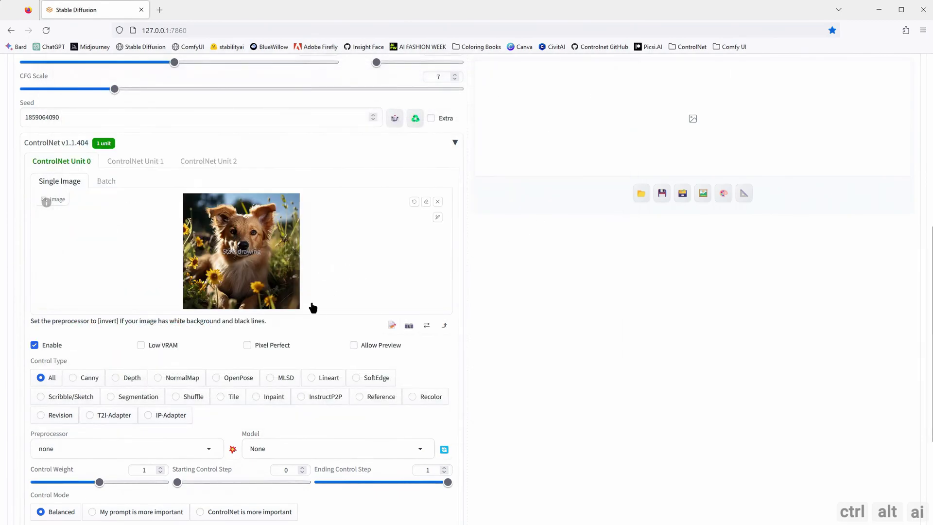
# Enable Pixel Perfect and preview, choose Depth with sai_xl_depth_256lora, and preview the depth map
pyautogui.click(271, 348)
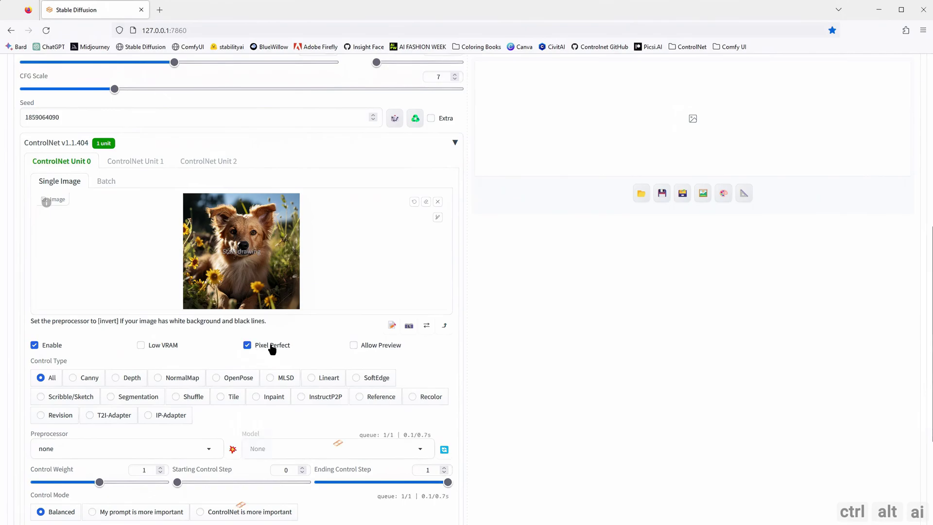
pyautogui.click(362, 348)
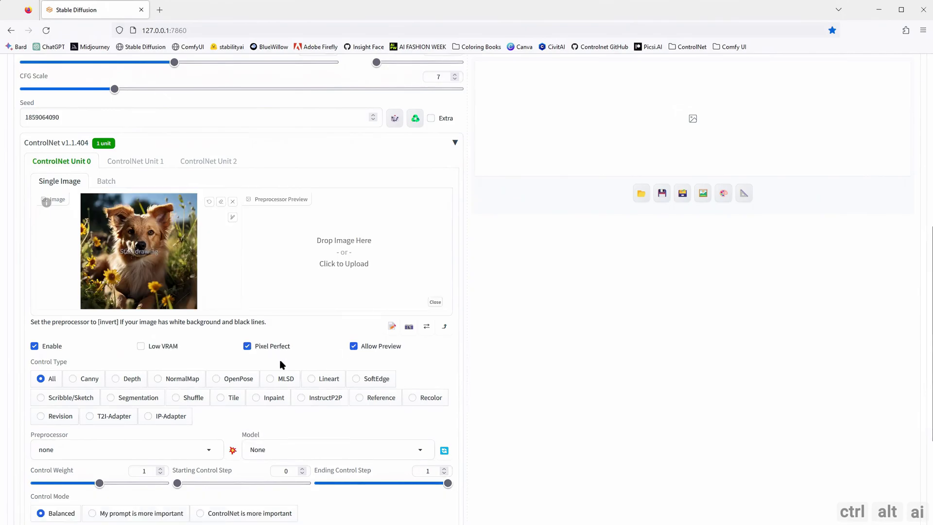
pyautogui.scroll(-1, 281, 364)
pyautogui.click(130, 329)
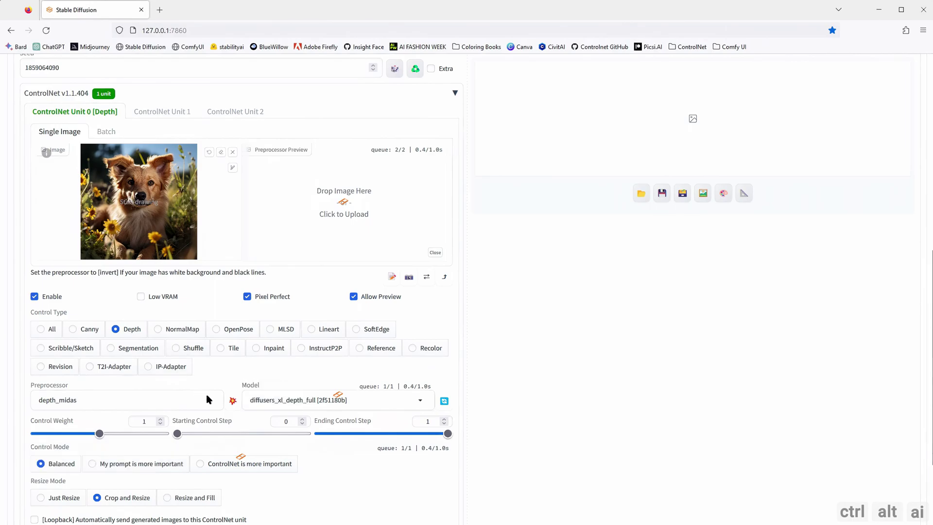
pyautogui.click(305, 400)
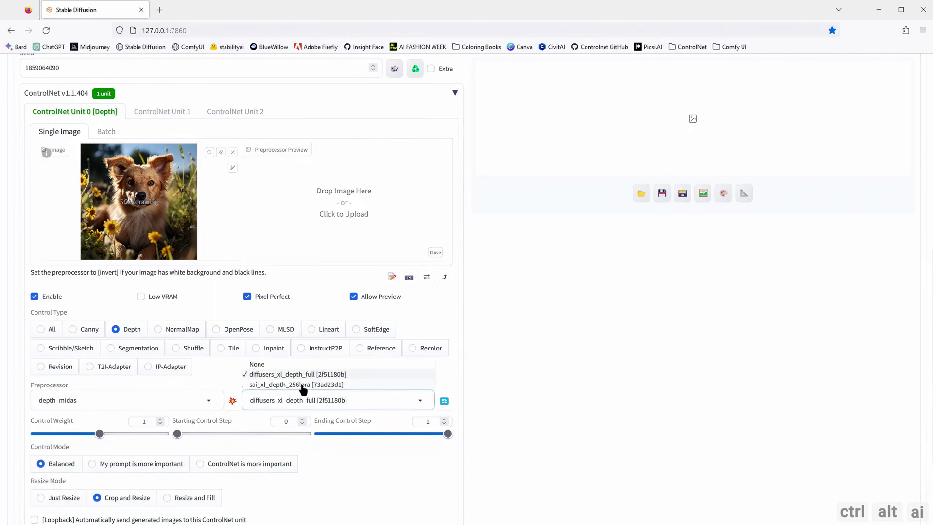
pyautogui.click(302, 387)
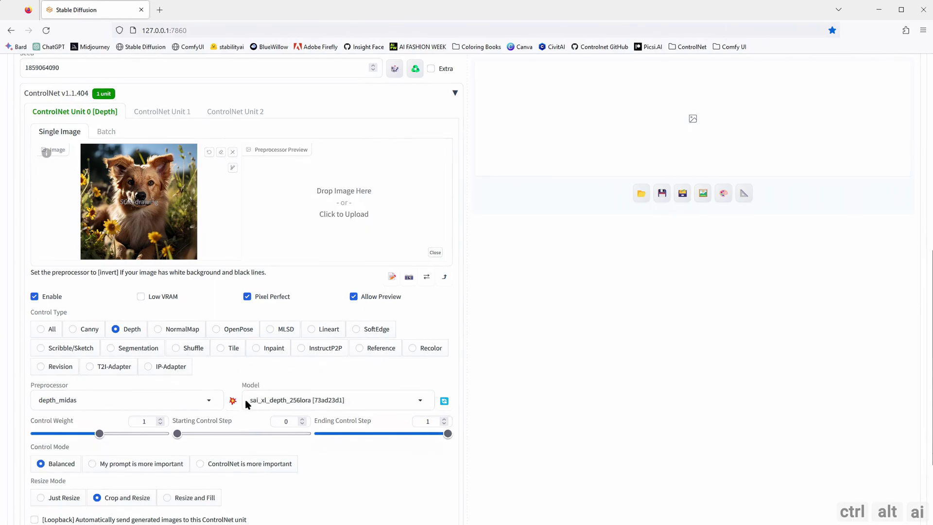
pyautogui.click(232, 402)
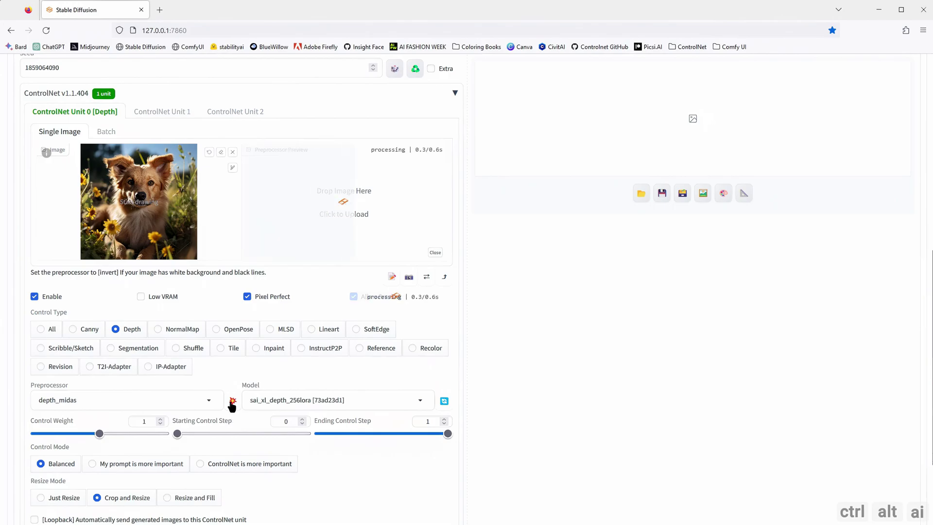
pyautogui.scroll(8, 241, 393)
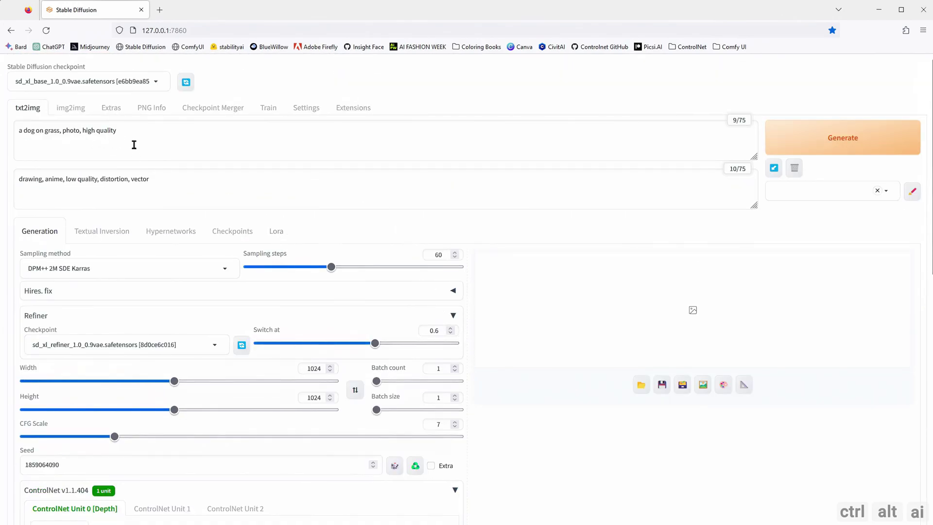
# Generate the depth-guided dog image and inspect it at full size
pyautogui.click(806, 141)
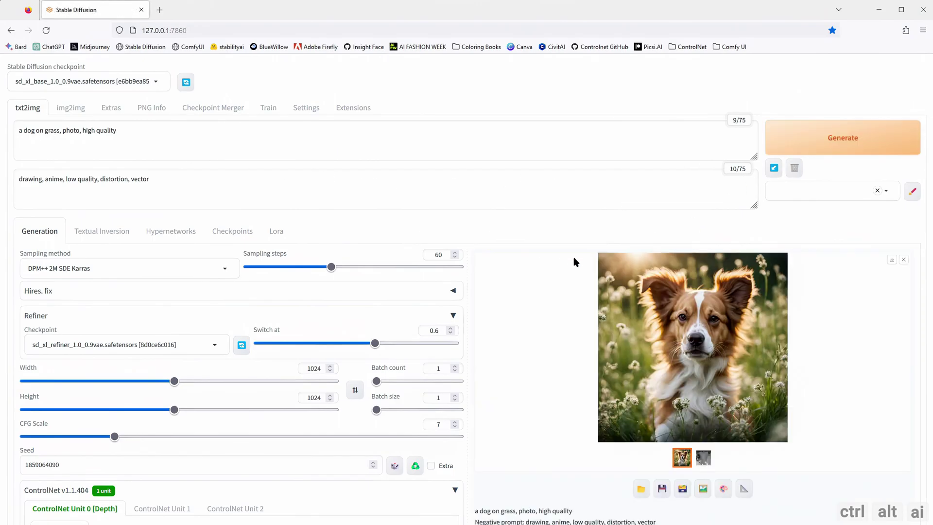
pyautogui.click(695, 298)
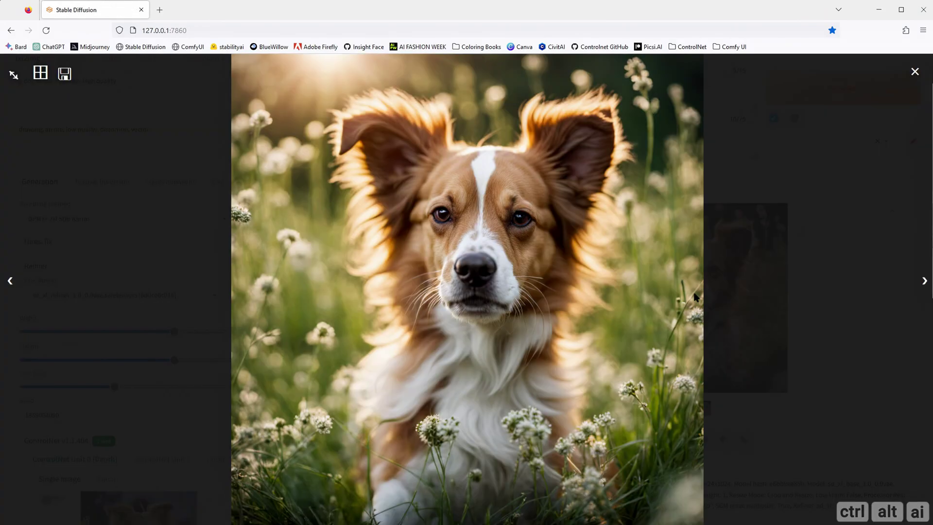
pyautogui.click(762, 293)
# Replace the prompt with 'a cat on grass, photo, high quality', generate, and enlarge the result
pyautogui.scroll(-4, 552, 289)
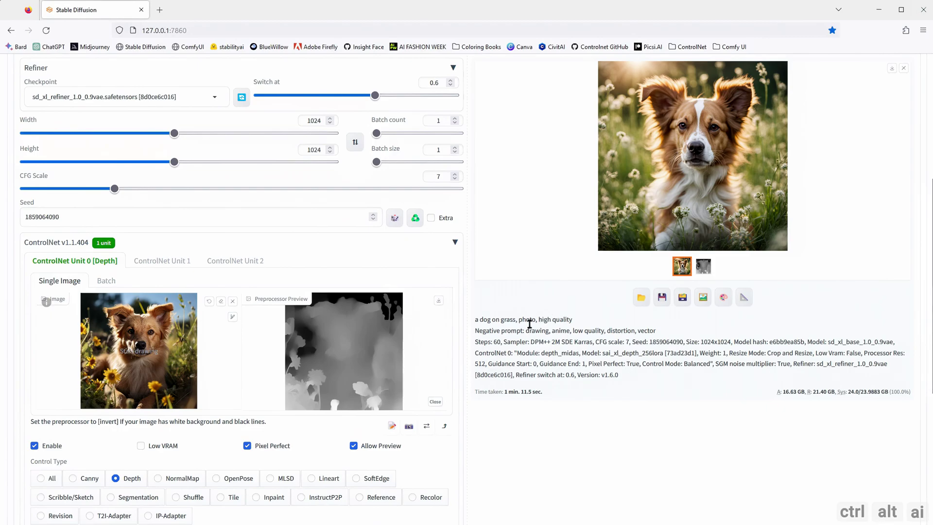
pyautogui.scroll(-3, 529, 324)
pyautogui.scroll(8, 507, 334)
pyautogui.moveTo(122, 130); pyautogui.dragTo(15, 130)
pyautogui.write('a cat on grass, photo, high quality')
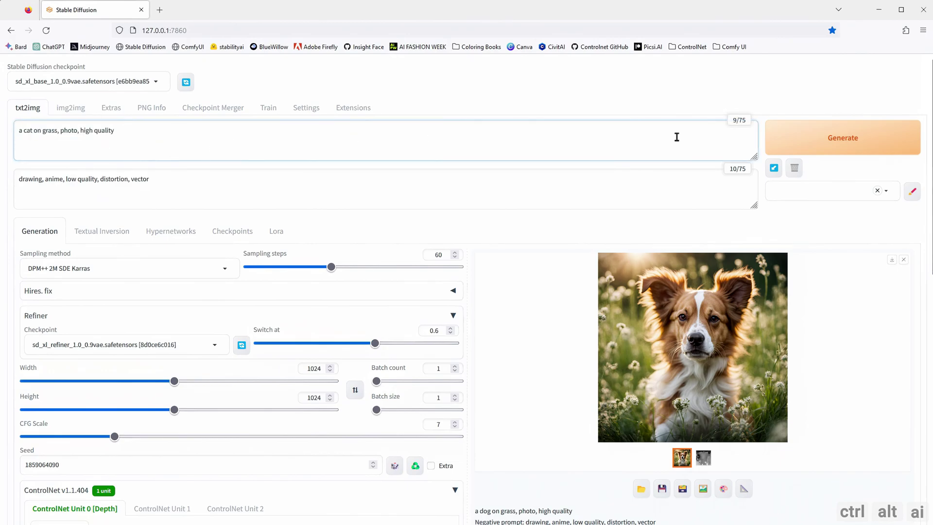
pyautogui.click(818, 146)
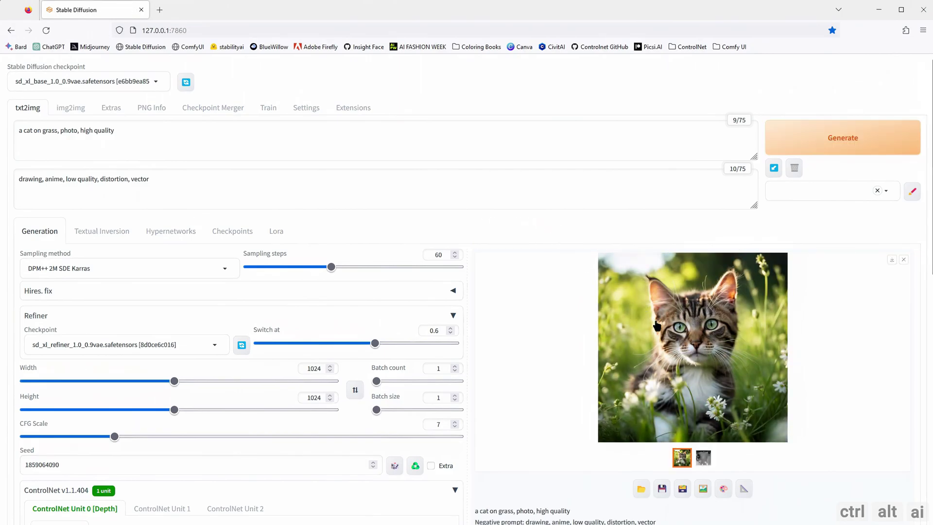
pyautogui.click(662, 337)
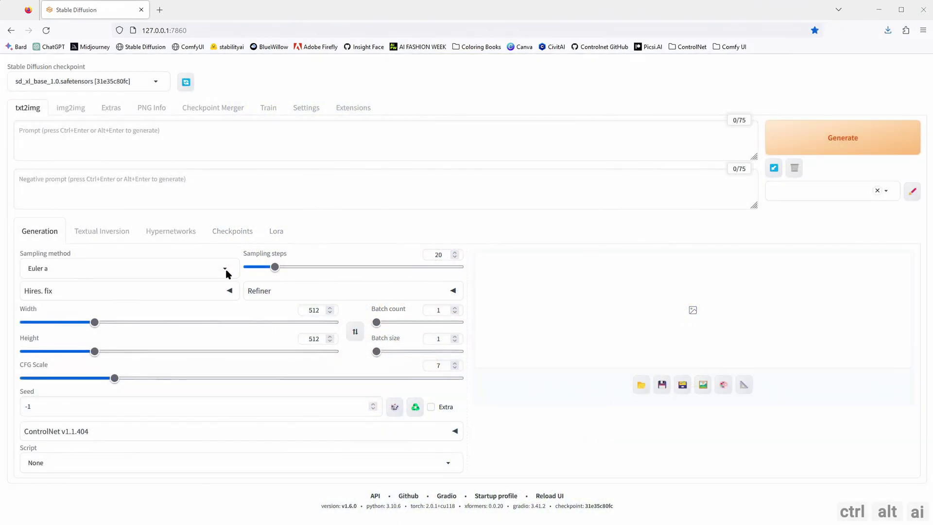
# Switch to DPM++ 2M SDE Karras, seed 1234, and a 1024×1024 image size
pyautogui.click(225, 270)
pyautogui.scroll(1, 146, 319)
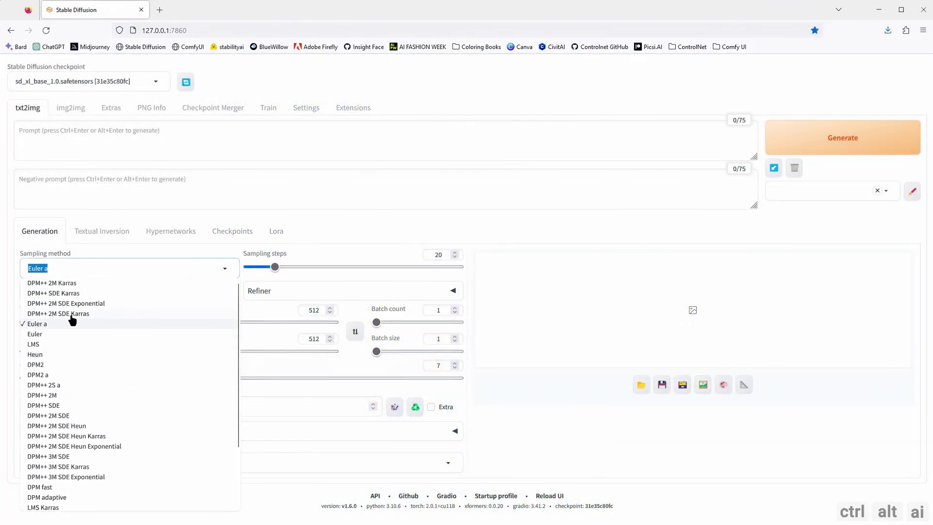
pyautogui.click(72, 314)
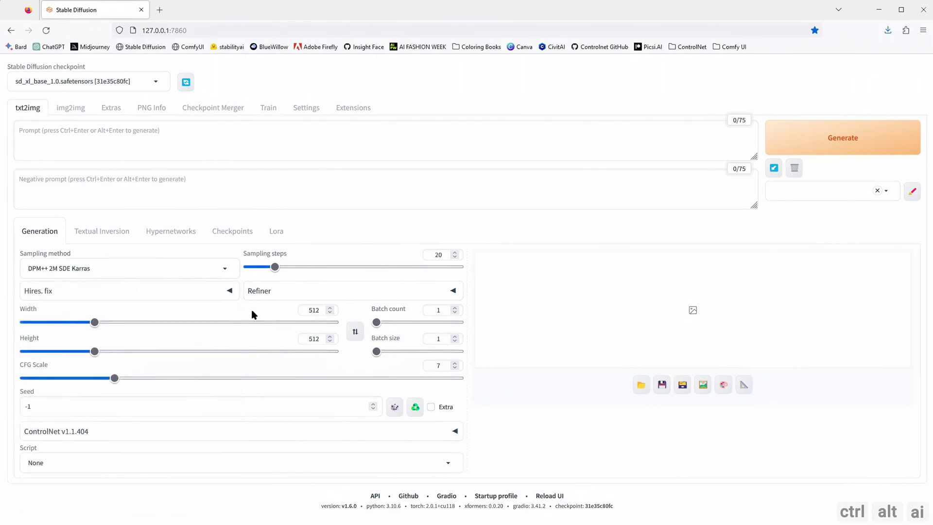
pyautogui.doubleClick(52, 406)
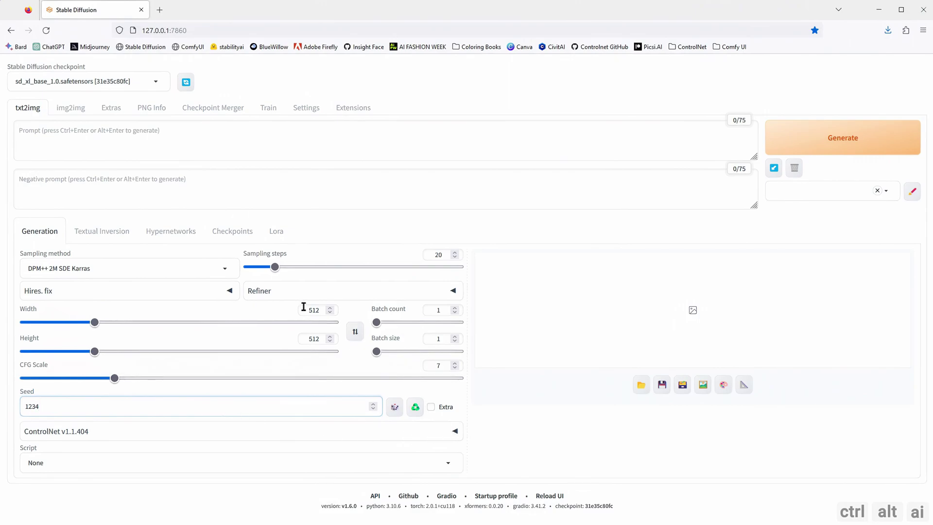
pyautogui.moveTo(304, 310); pyautogui.dragTo(352, 309)
pyautogui.write('1024')
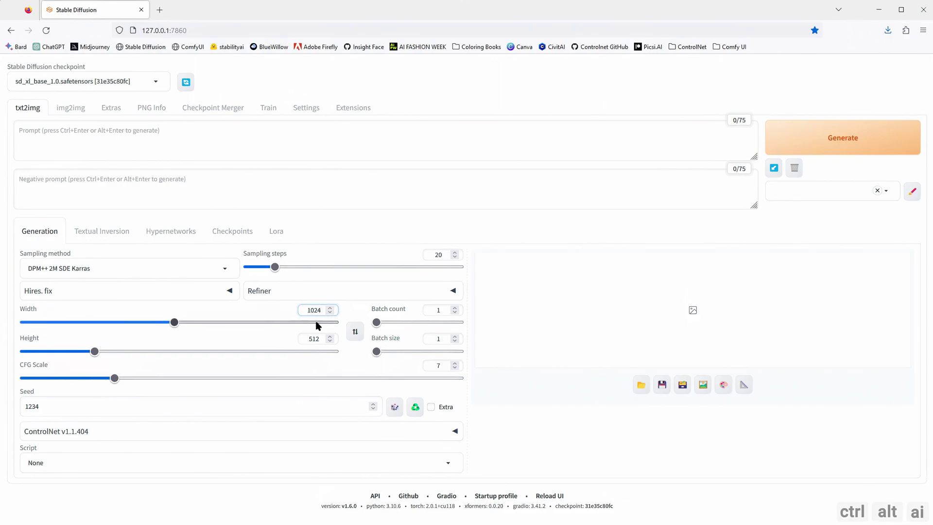
pyautogui.moveTo(309, 340); pyautogui.dragTo(350, 335)
pyautogui.write('1024')
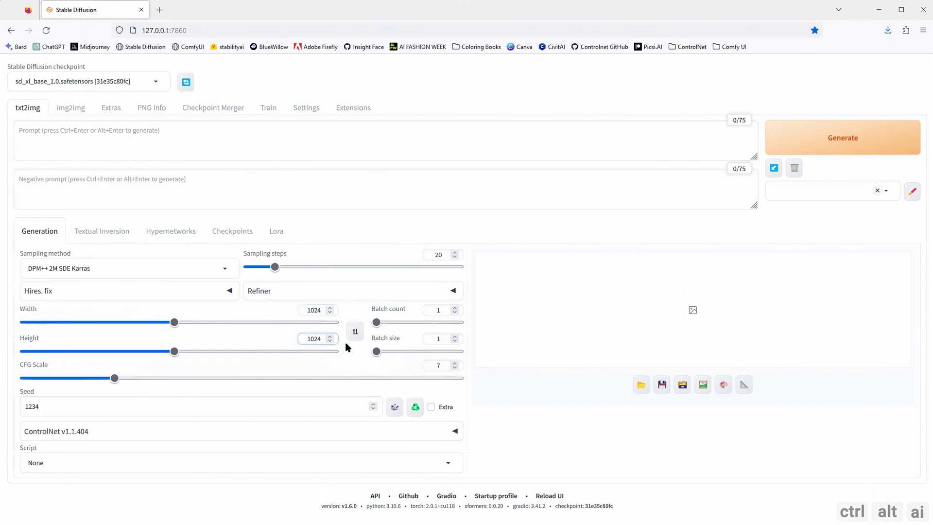
# Expand ControlNet and load the mountain landscape into Unit 0
pyautogui.click(455, 431)
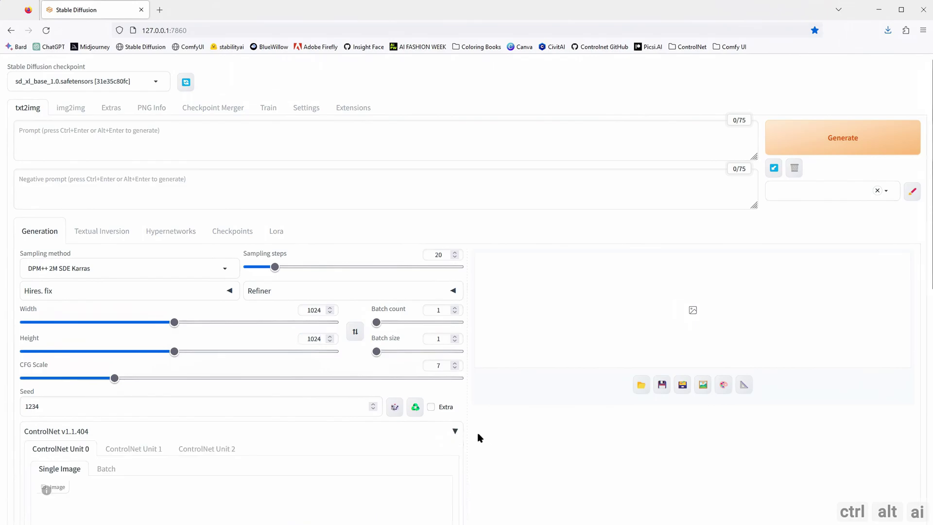
pyautogui.scroll(-2, 484, 432)
pyautogui.scroll(-3, 484, 419)
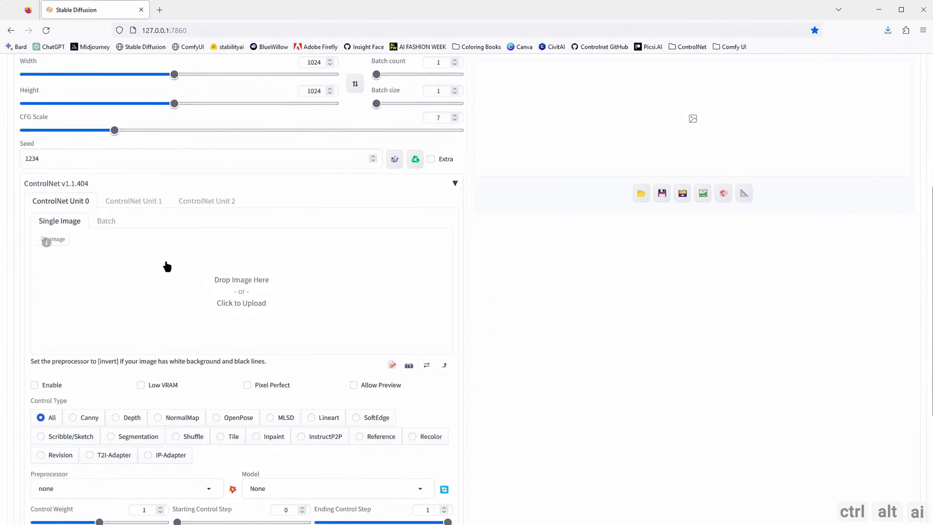
pyautogui.click(229, 292)
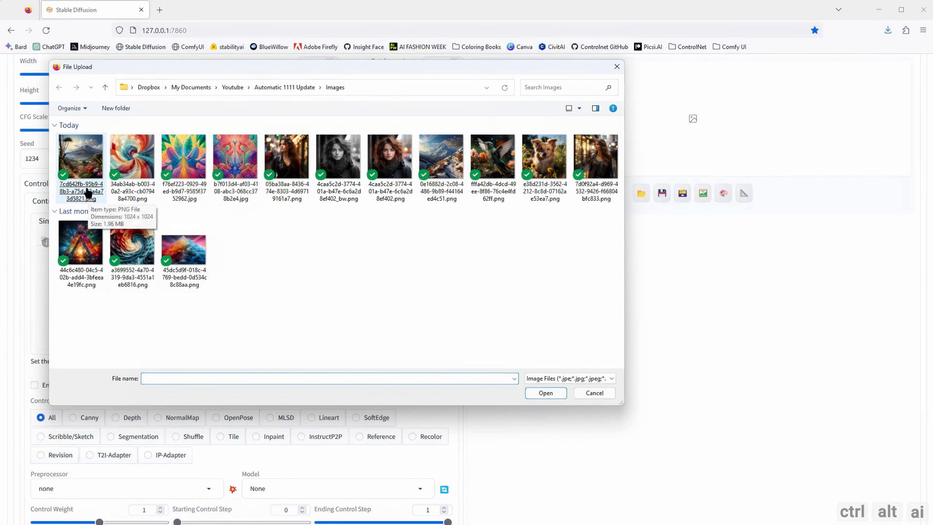
pyautogui.doubleClick(83, 160)
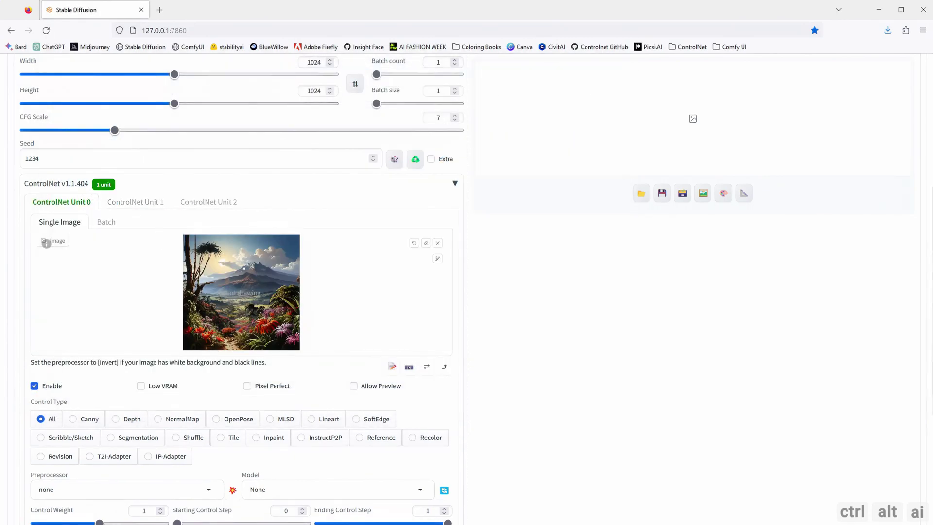
# Load the dog photo into ControlNet Unit 1
pyautogui.click(139, 204)
pyautogui.click(233, 292)
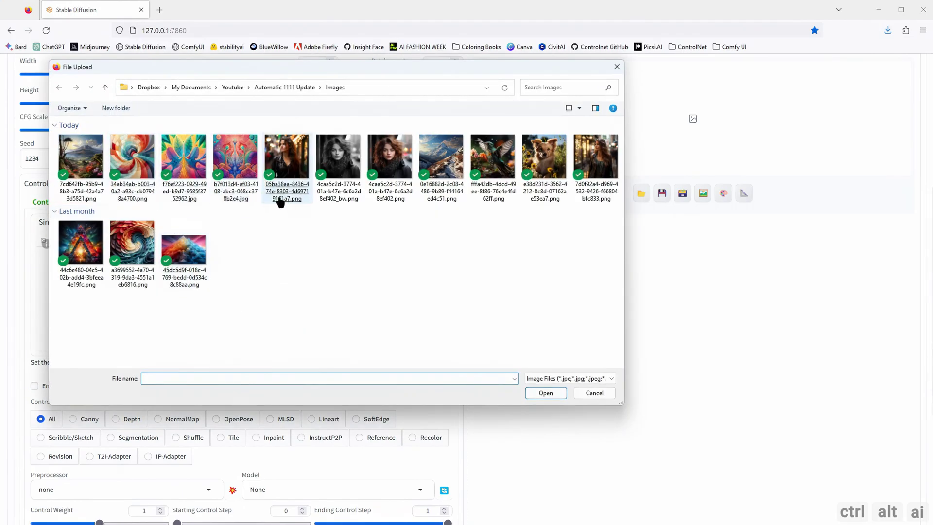
pyautogui.doubleClick(528, 192)
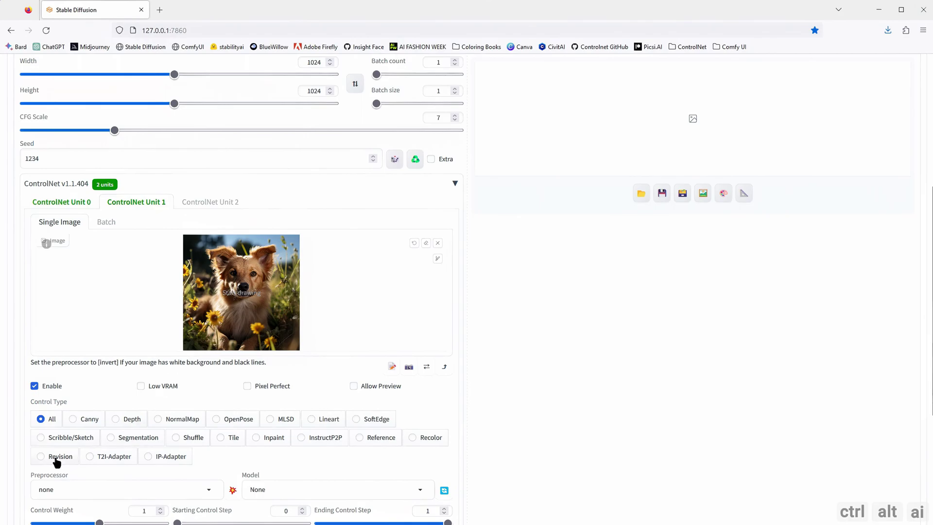
# Set Unit 1 and Unit 0 to Revision, keeping the revision_clipvision preprocessor
pyautogui.click(42, 456)
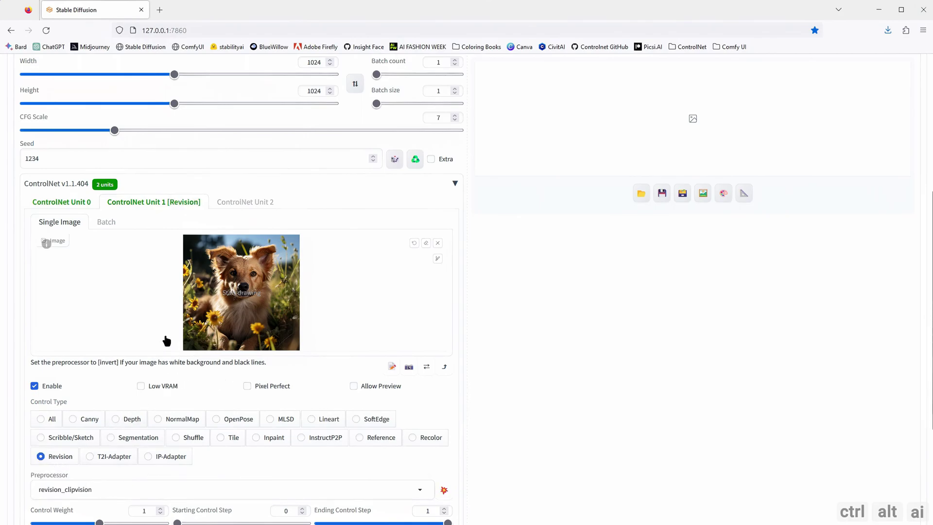
pyautogui.click(61, 202)
pyautogui.scroll(-2, 117, 311)
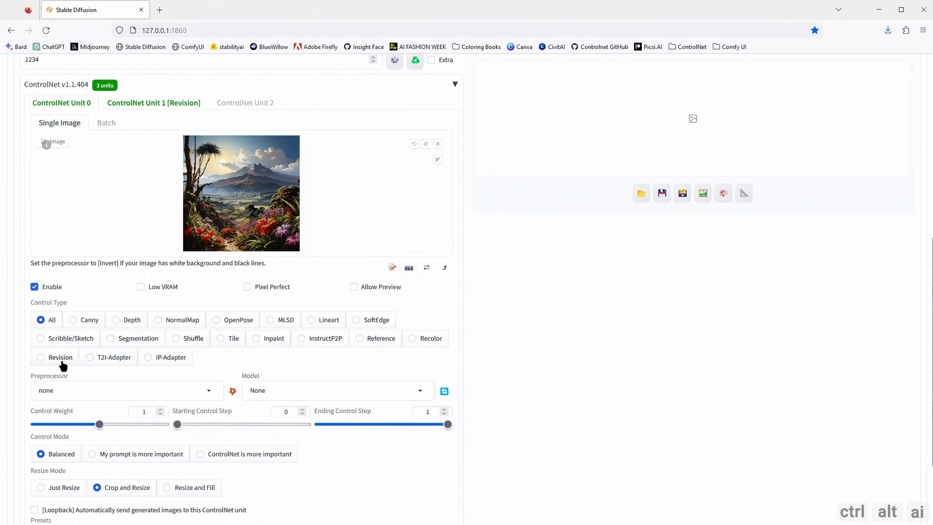
pyautogui.click(59, 360)
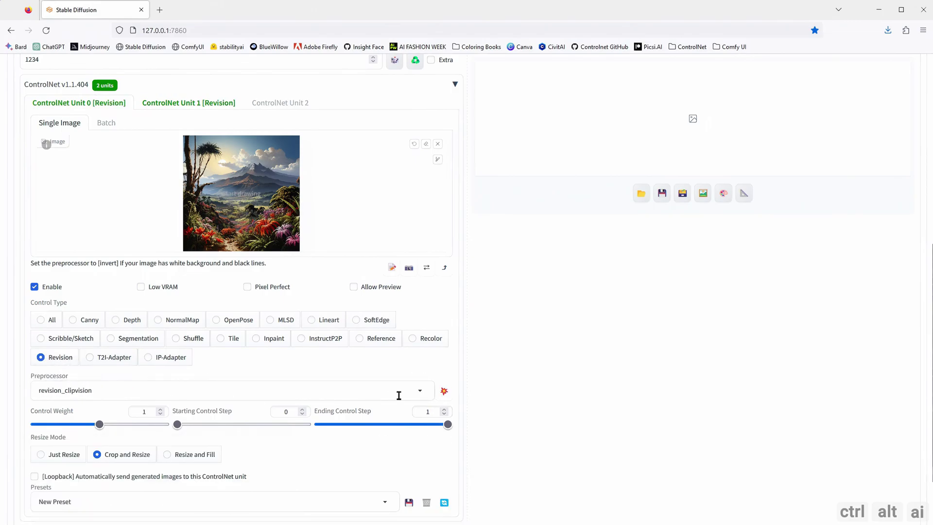
pyautogui.click(421, 392)
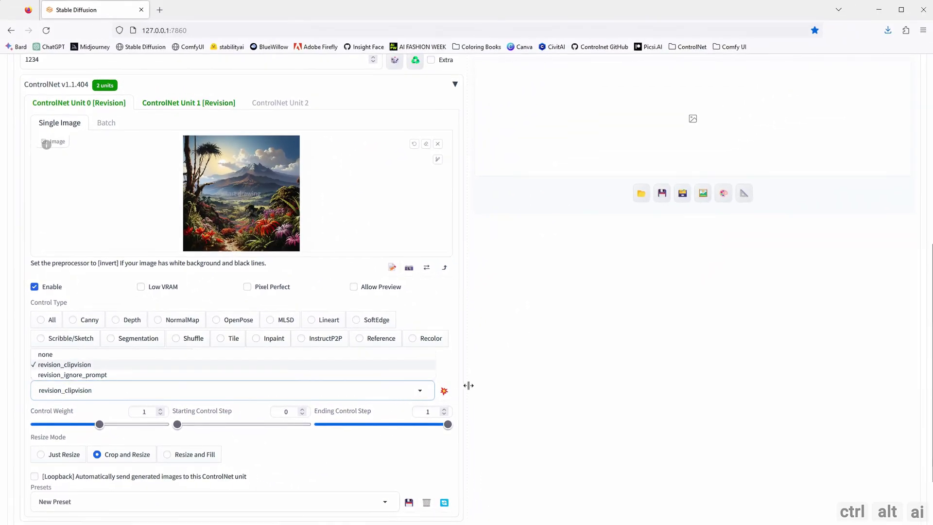
pyautogui.click(468, 385)
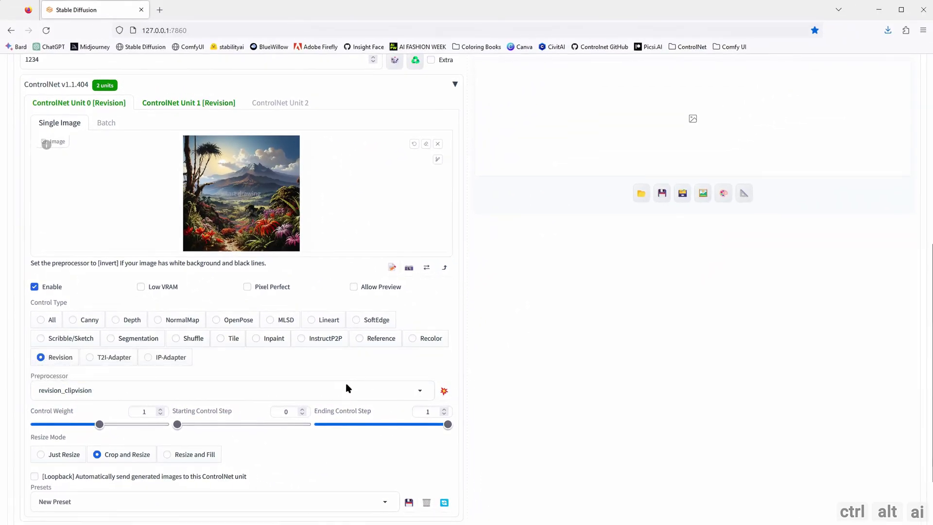
pyautogui.scroll(-2, 291, 398)
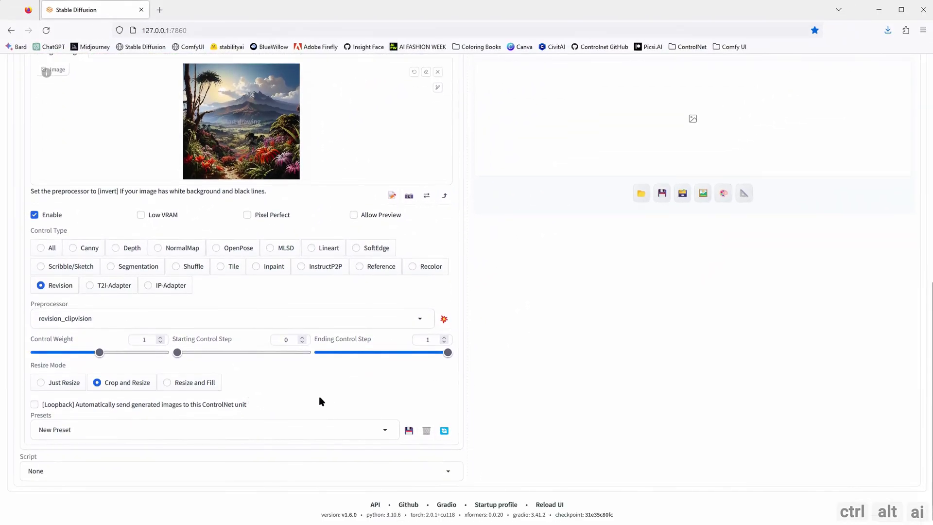
pyautogui.scroll(8, 506, 380)
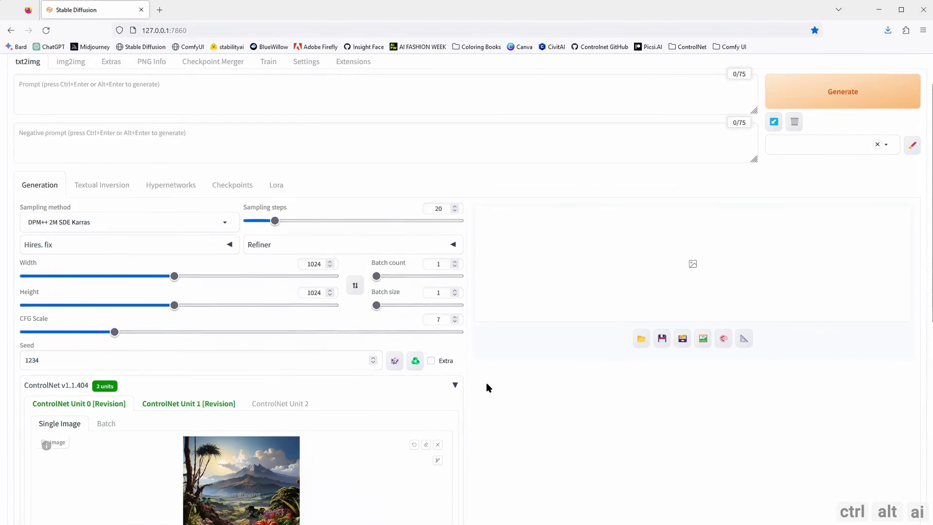
pyautogui.scroll(-2, 486, 386)
pyautogui.scroll(3, 489, 382)
pyautogui.scroll(-7, 486, 385)
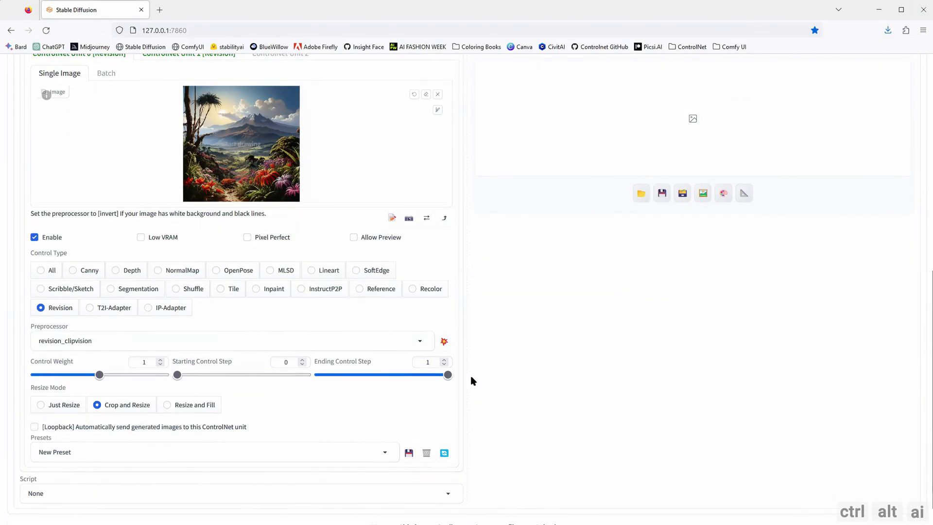
pyautogui.scroll(8, 517, 350)
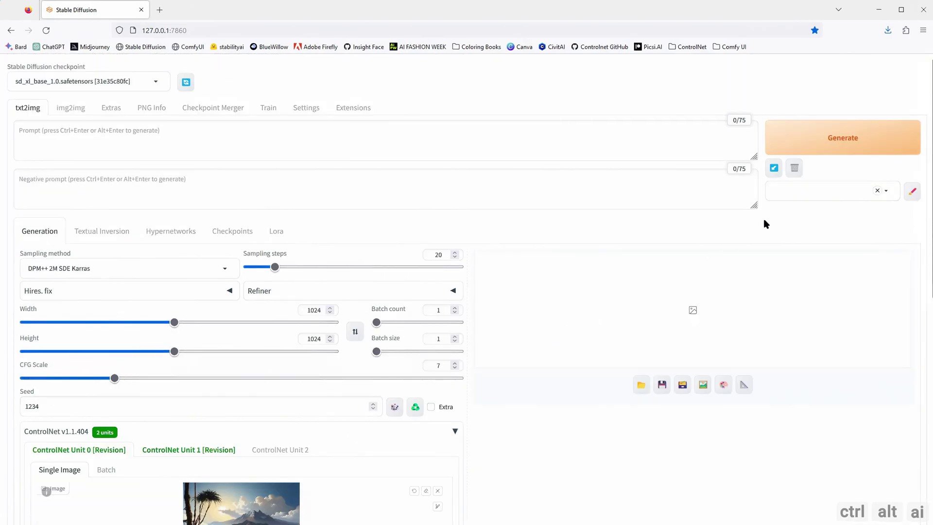
pyautogui.click(819, 151)
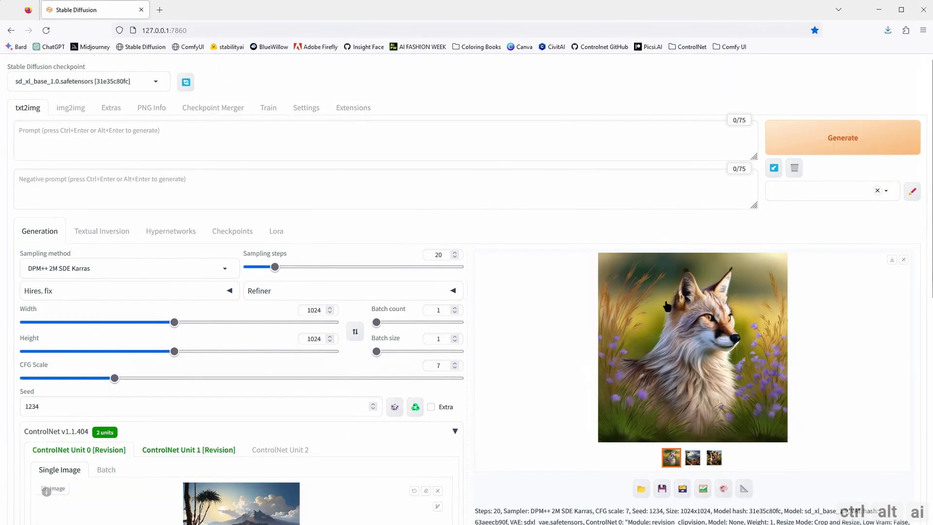
pyautogui.click(689, 325)
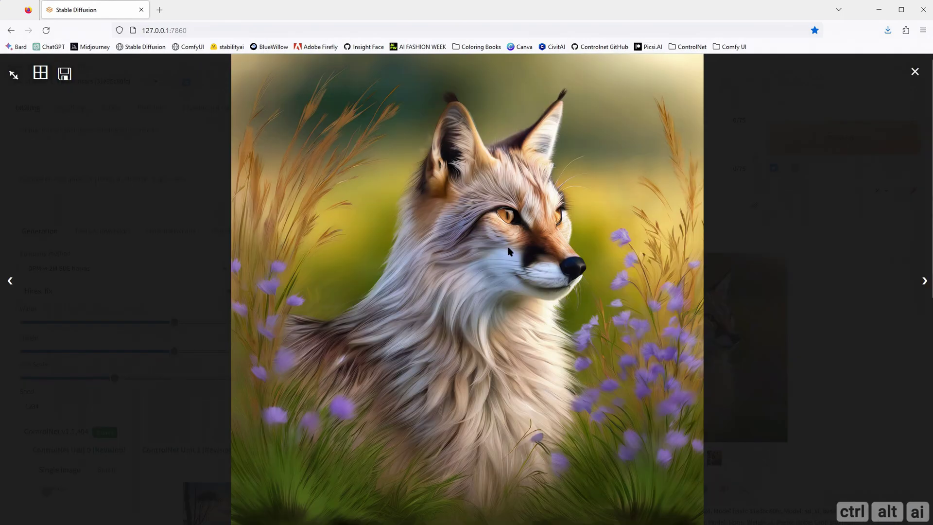
pyautogui.click(776, 332)
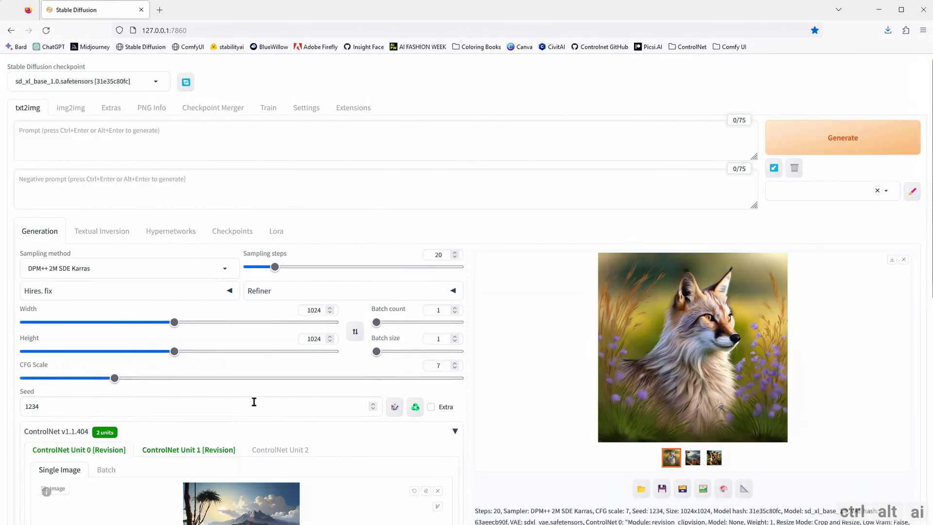
pyautogui.scroll(-2, 219, 379)
pyautogui.click(200, 351)
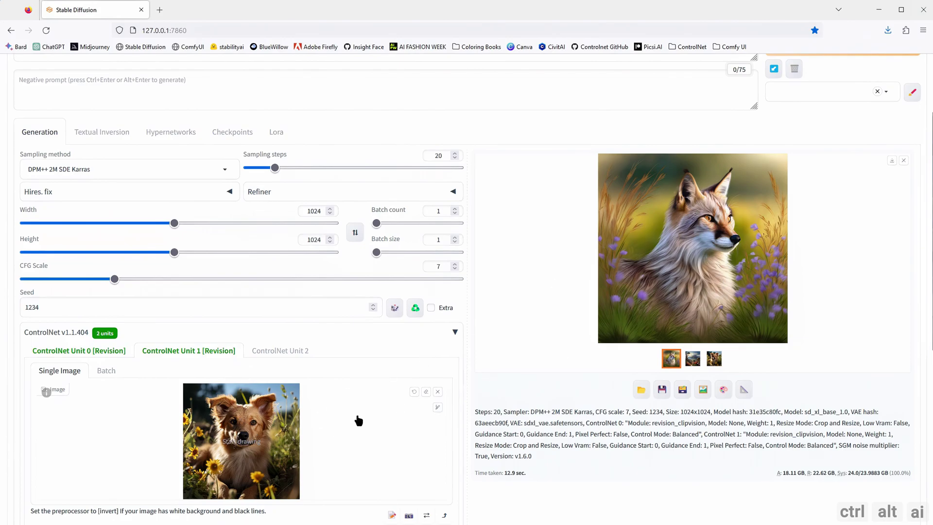
pyautogui.scroll(-4, 360, 420)
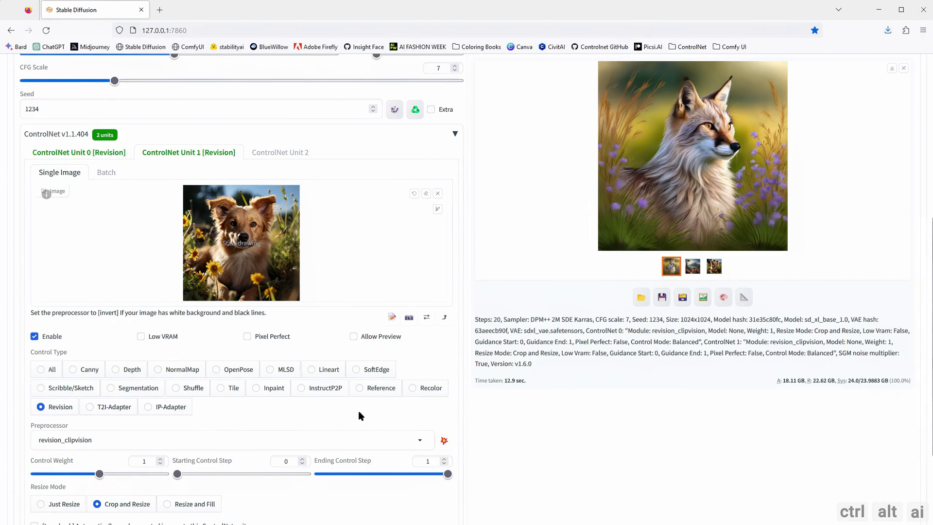
# Lower ControlNet Unit 1's control weight to 0.6
pyautogui.scroll(-5, 360, 417)
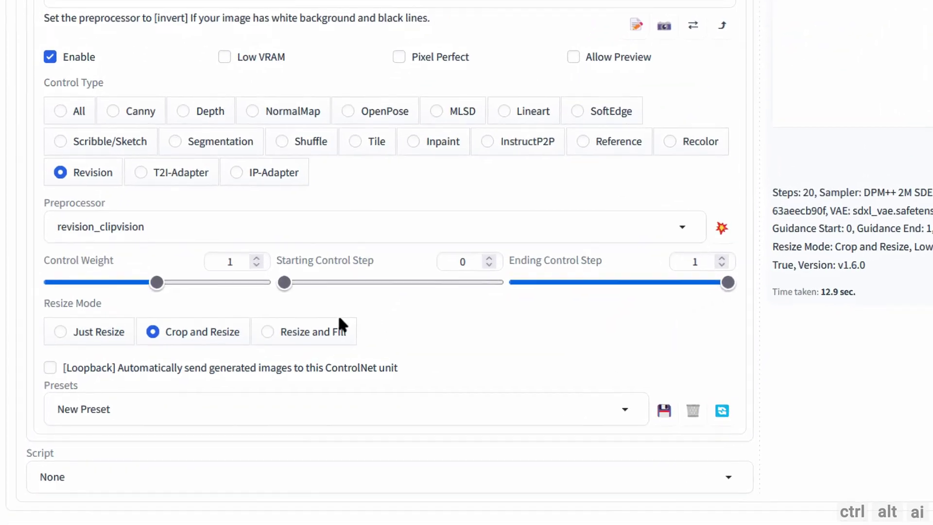
pyautogui.click(278, 243)
pyautogui.click(277, 243)
pyautogui.click(277, 243)
pyautogui.click(277, 243)
pyautogui.click(277, 243)
pyautogui.click(277, 243)
pyautogui.click(277, 243)
pyautogui.click(280, 240)
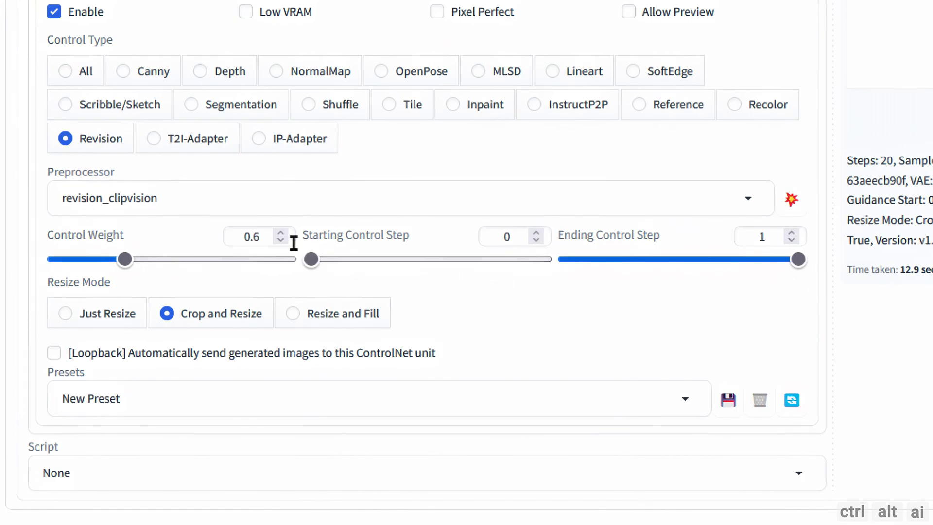
# Generate the cat-in-flowers image and view it at full size
pyautogui.scroll(10, 759, 342)
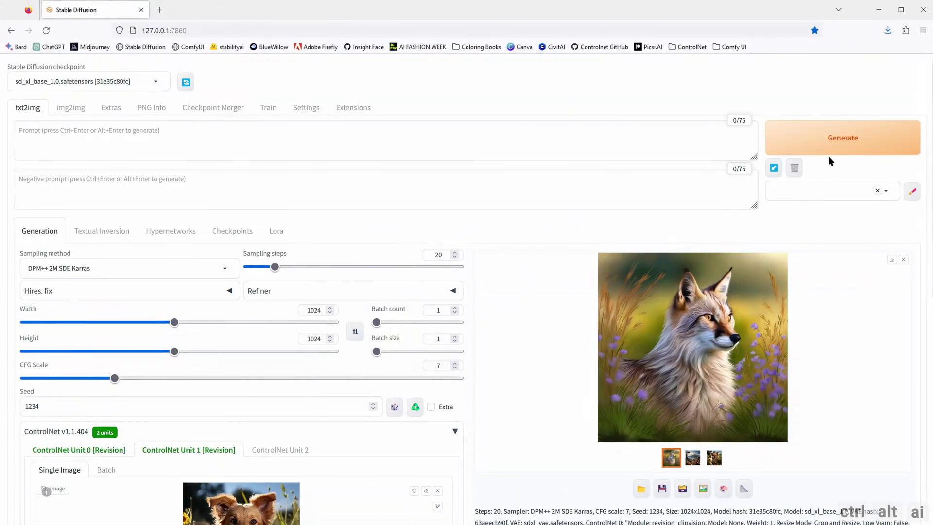
pyautogui.click(825, 147)
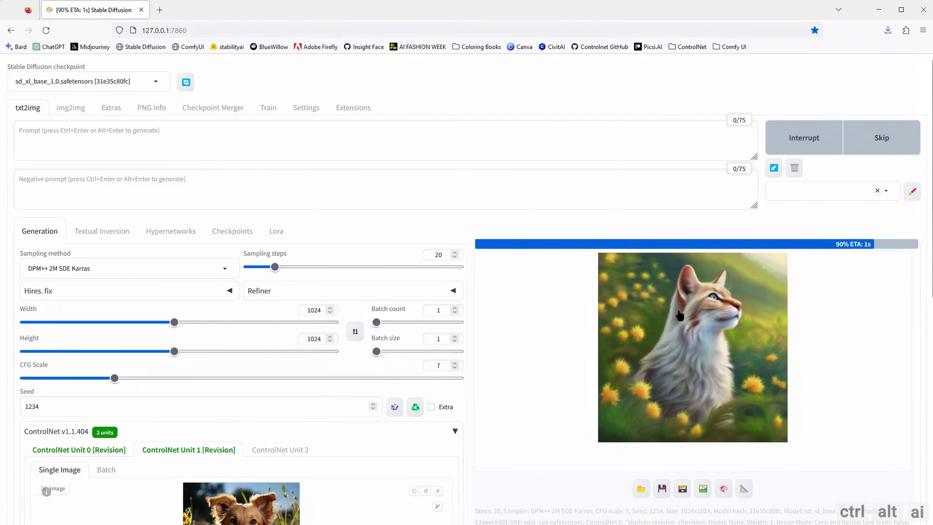
pyautogui.click(674, 350)
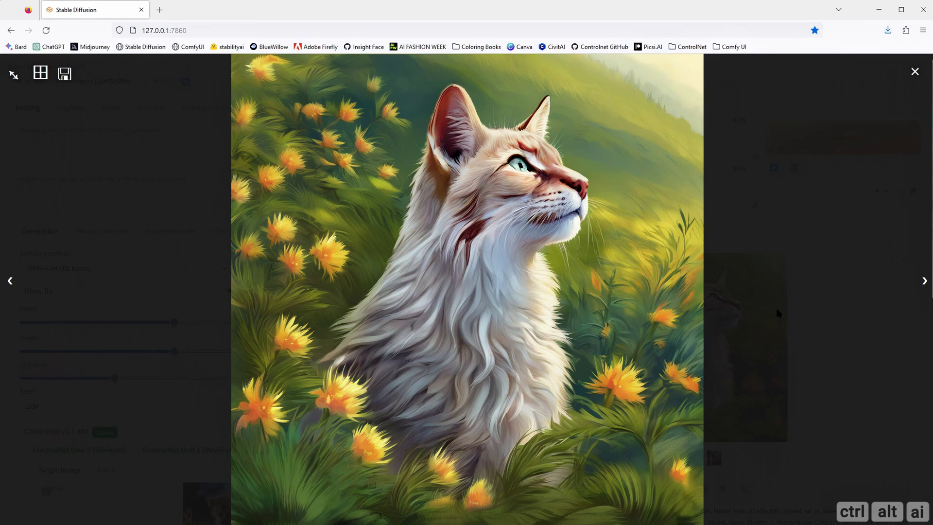
# Lower ControlNet Unit 1's control weight further to 0.4
pyautogui.click(778, 314)
pyautogui.scroll(-6, 323, 358)
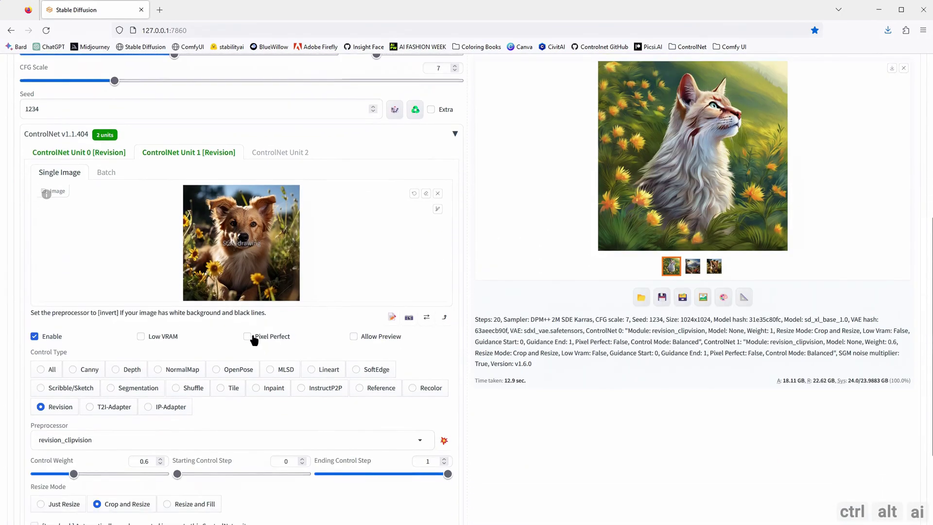
pyautogui.scroll(-2, 162, 370)
pyautogui.click(160, 365)
pyautogui.click(160, 365)
pyautogui.click(160, 365)
# Generate the eagle-and-mountain image and inspect it at full size
pyautogui.scroll(8, 579, 392)
pyautogui.click(833, 141)
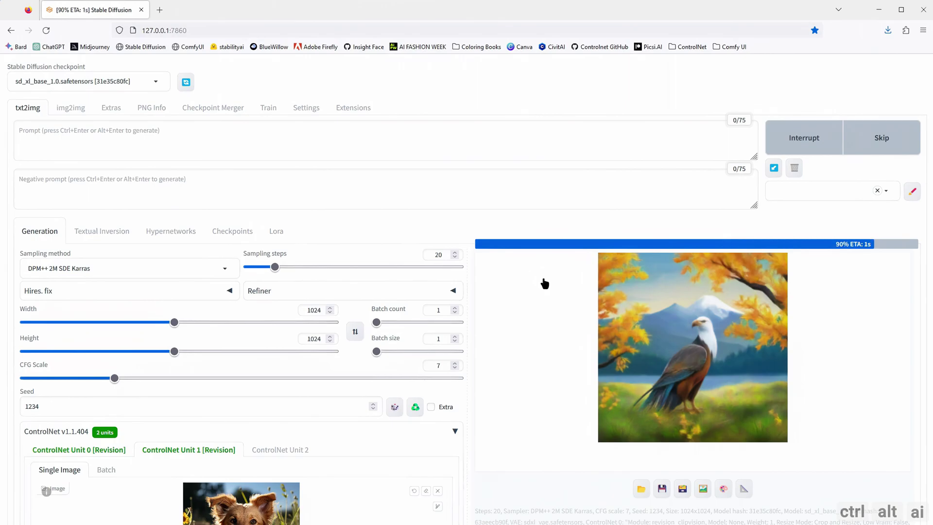
pyautogui.scroll(-4, 545, 284)
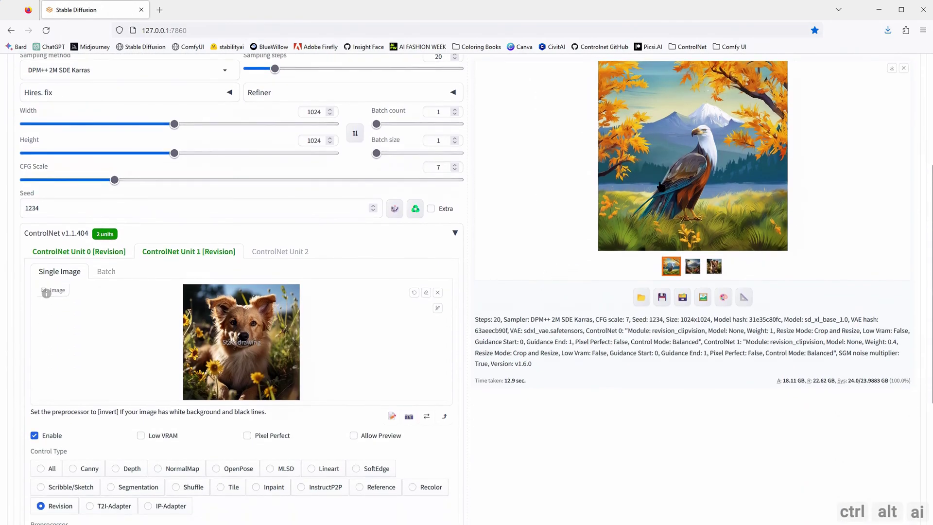
pyautogui.scroll(1, 660, 188)
pyautogui.click(662, 201)
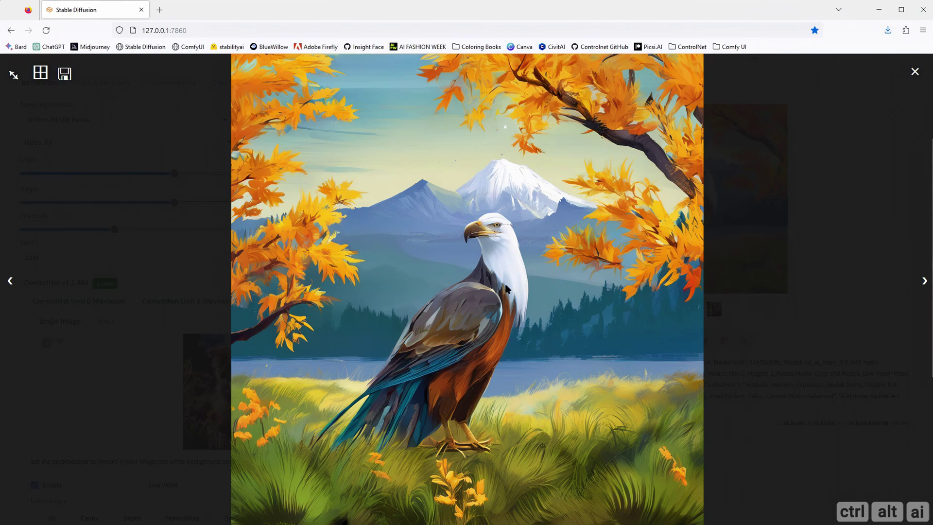
pyautogui.click(758, 327)
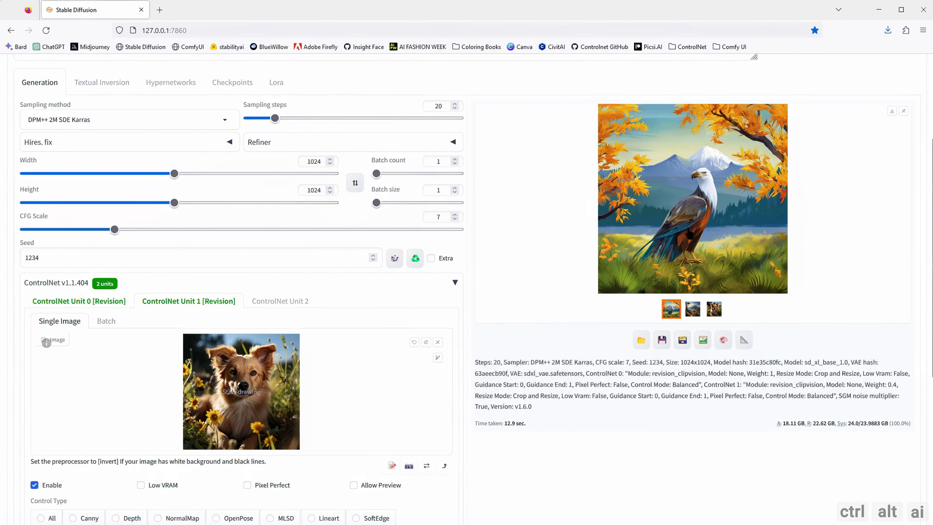
# Bring up ControlNet Unit 0's settings
pyautogui.scroll(-1, 452, 291)
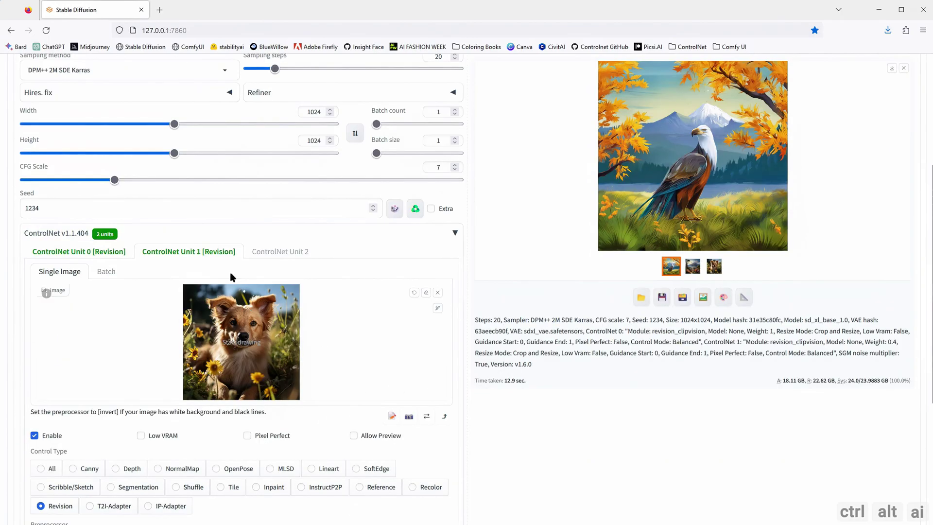
pyautogui.click(117, 256)
pyautogui.scroll(4, 679, 191)
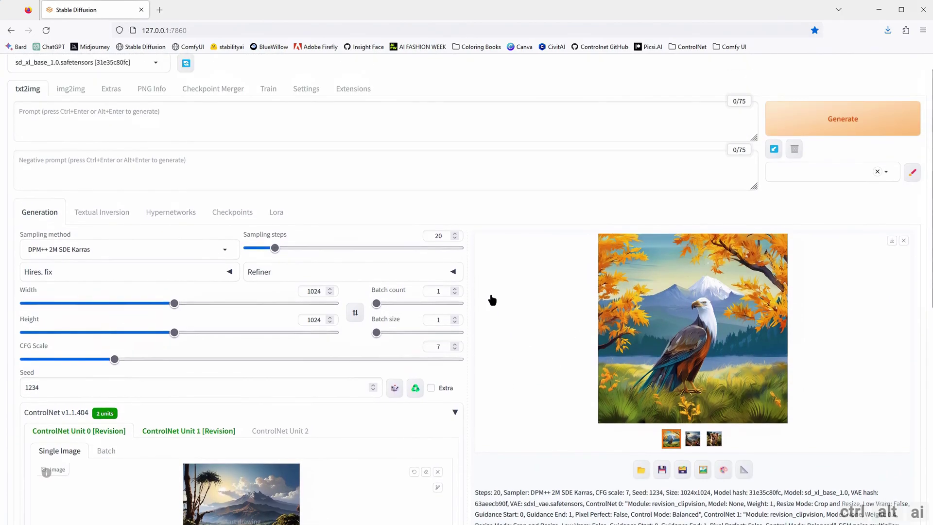
# Prompt 'Mount Fiji, Dog in Field', generate, and view the white dog result full size
pyautogui.click(94, 138)
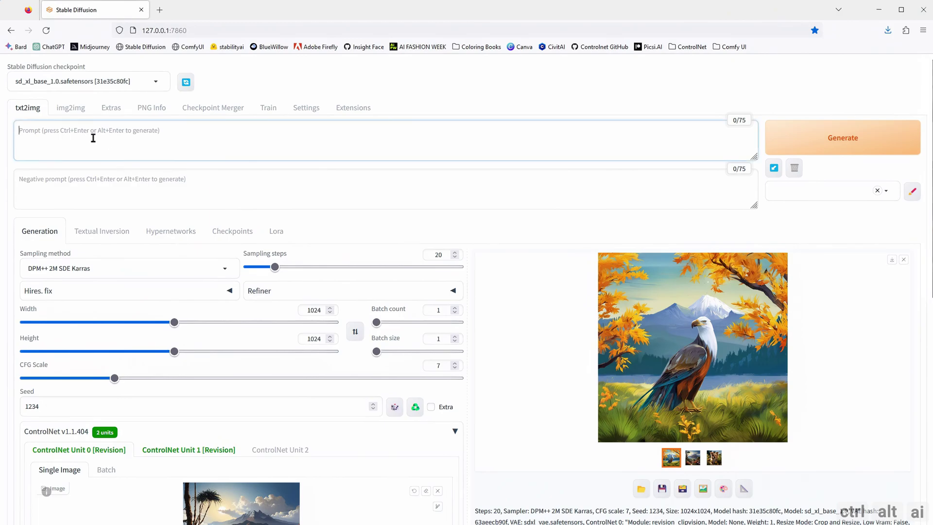
pyautogui.write('Mount Fiji, Dog in Field')
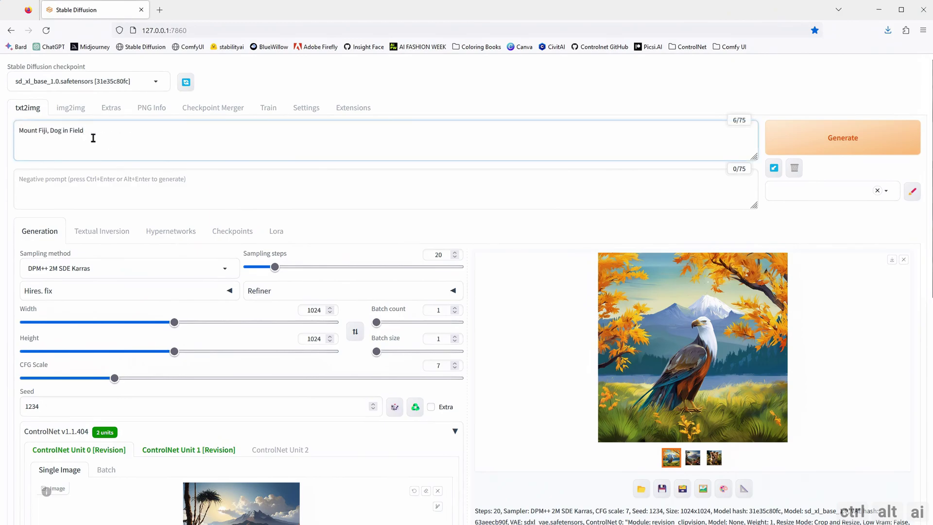
pyautogui.click(855, 146)
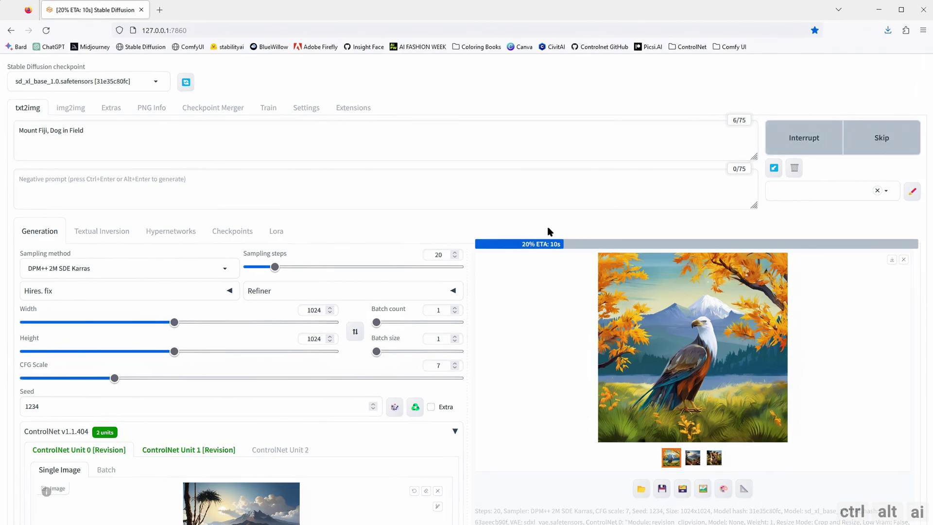
pyautogui.scroll(-1, 563, 340)
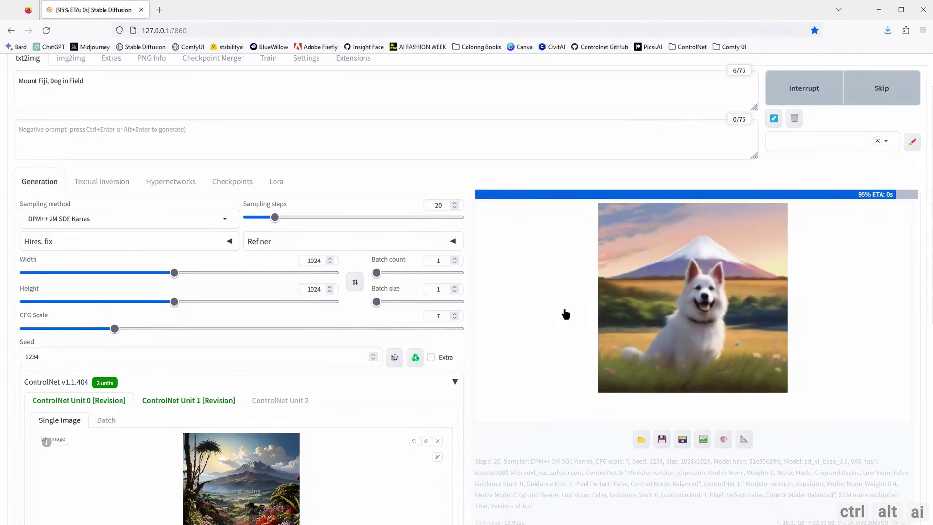
pyautogui.click(678, 309)
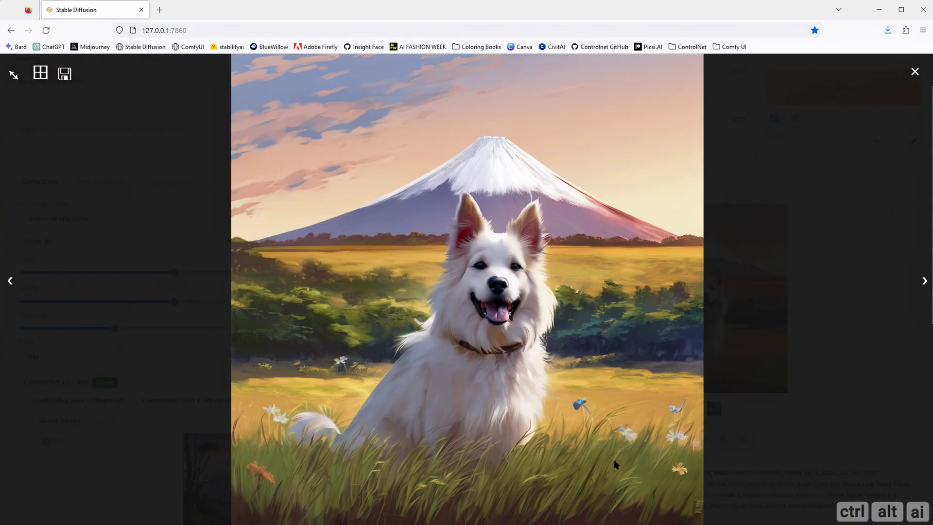
pyautogui.click(798, 240)
pyautogui.scroll(-4, 546, 319)
pyautogui.scroll(5, 517, 321)
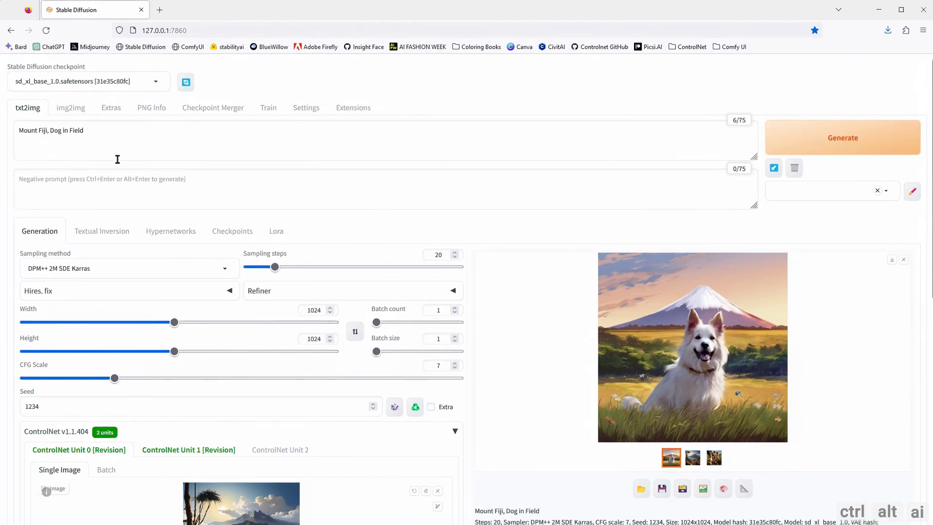
# Untick Enable on both ControlNet Unit 0 and Unit 1
pyautogui.scroll(-5, 537, 387)
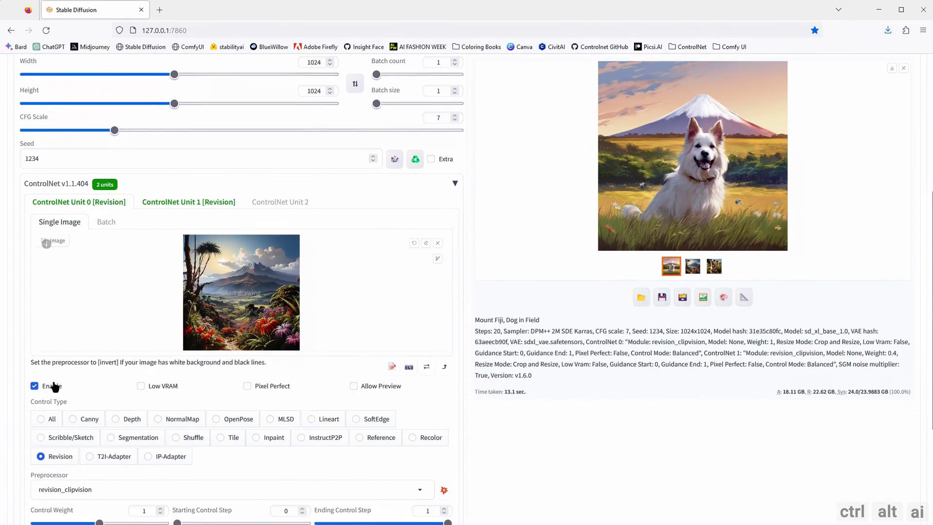
pyautogui.click(34, 386)
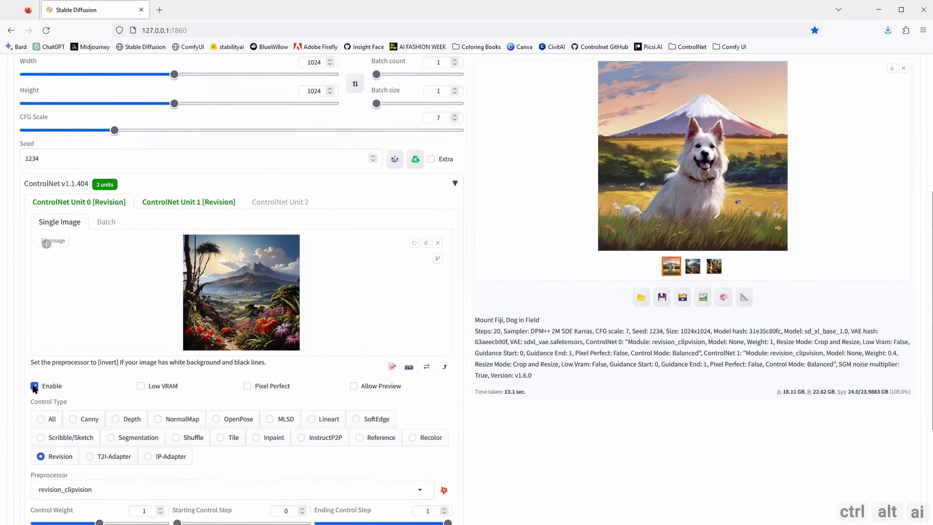
pyautogui.click(171, 201)
pyautogui.click(34, 385)
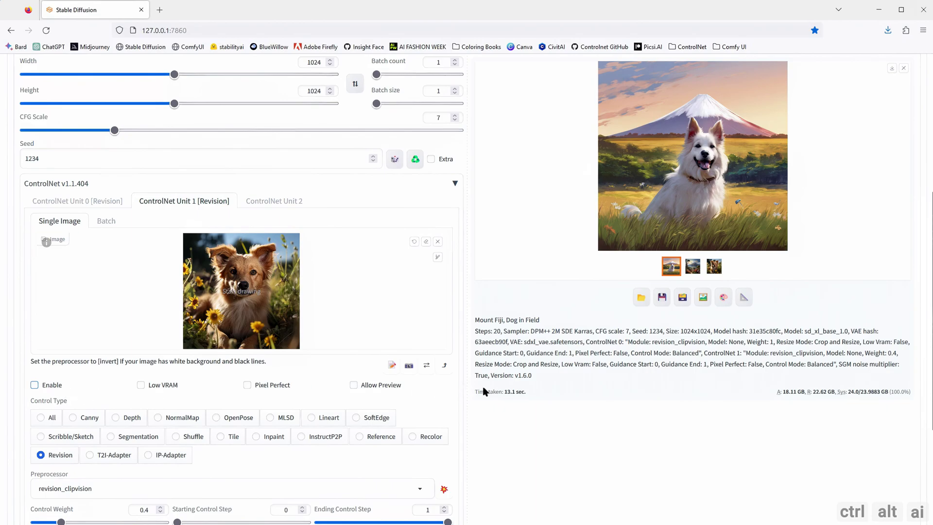
# Regenerate the prompt without ControlNet and view the photographic dog in grass full-size
pyautogui.scroll(5, 505, 384)
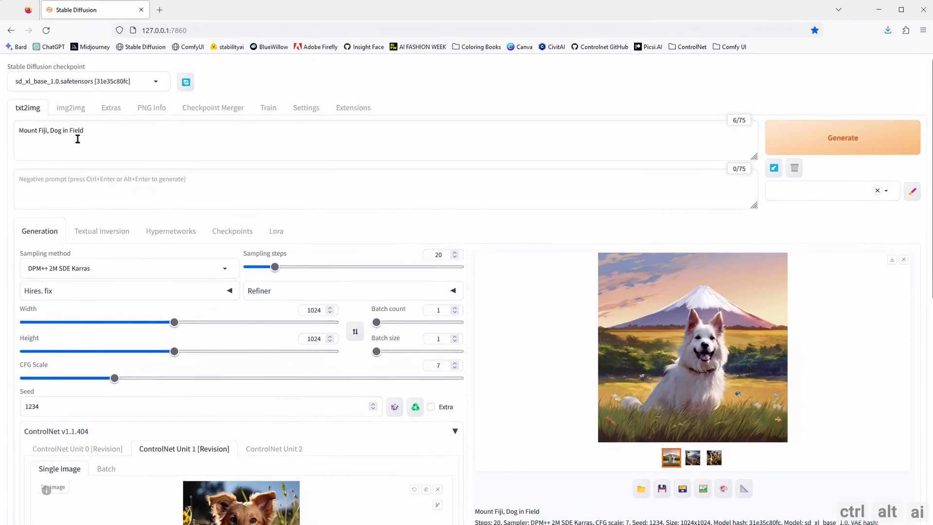
pyautogui.click(791, 146)
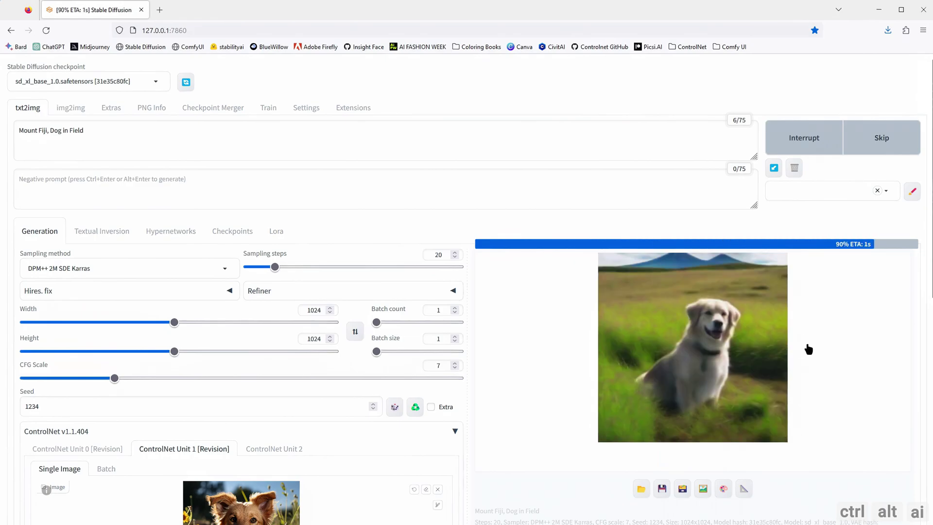
pyautogui.click(719, 337)
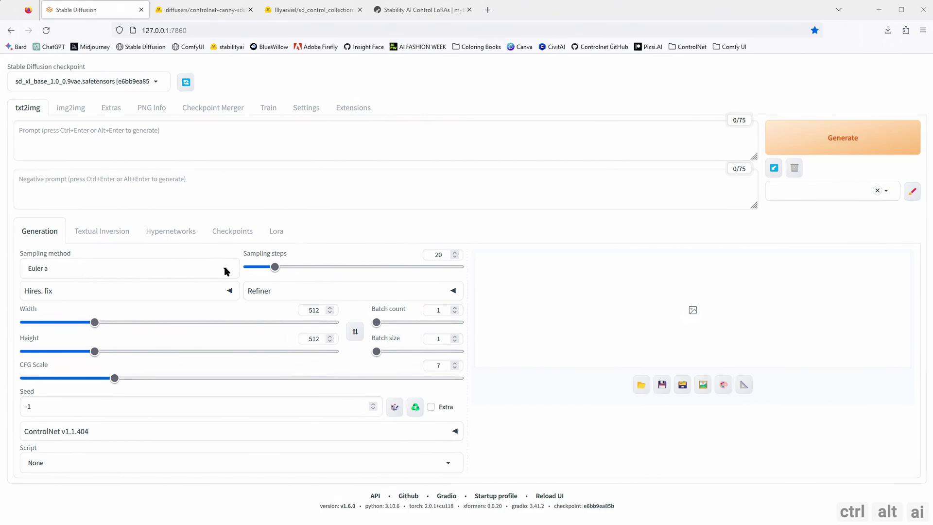
# Set the sampler to DPM++ 2M SDE Karras with 100 steps and 1024x1024 size
pyautogui.click(225, 271)
pyautogui.scroll(2, 107, 321)
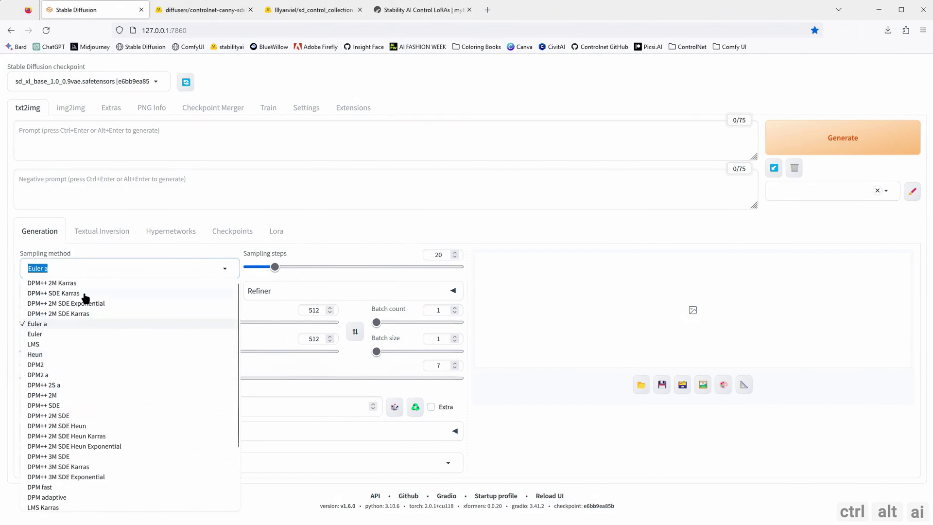
pyautogui.click(81, 315)
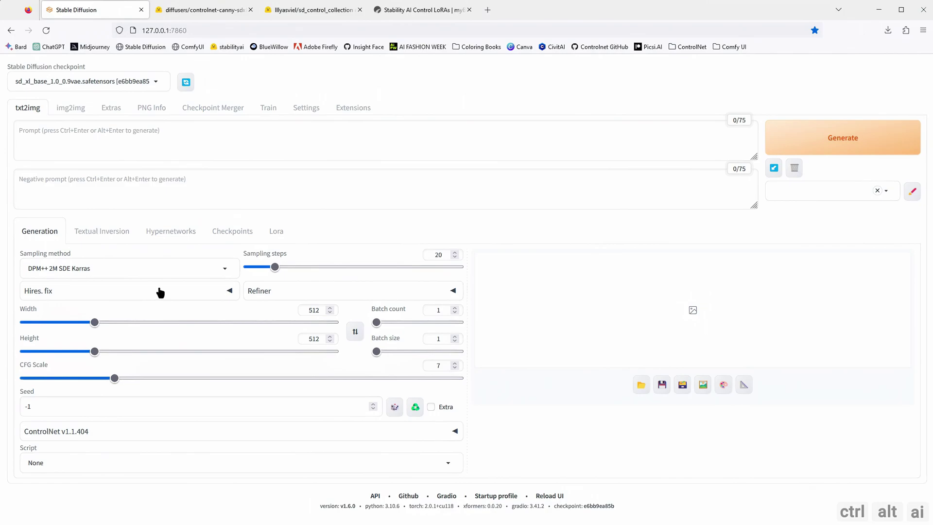
pyautogui.doubleClick(439, 254)
pyautogui.write('100')
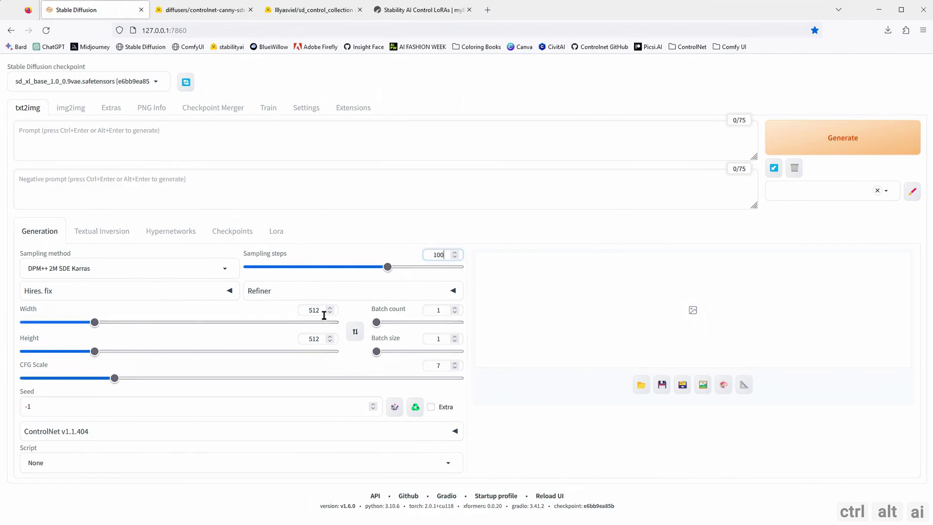
pyautogui.doubleClick(320, 310)
pyautogui.write('1024')
pyautogui.doubleClick(315, 339)
pyautogui.write('1024')
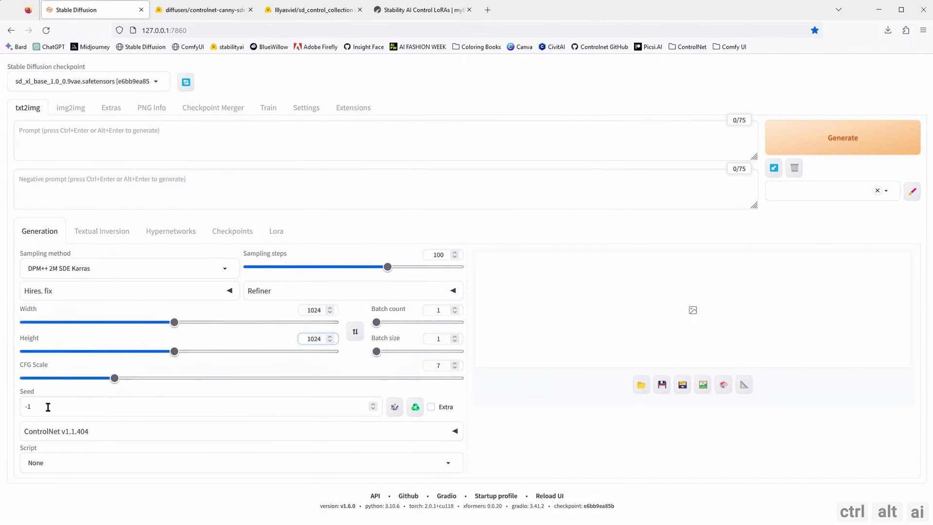
pyautogui.doubleClick(48, 406)
pyautogui.hotkey('ctrl', 'v')
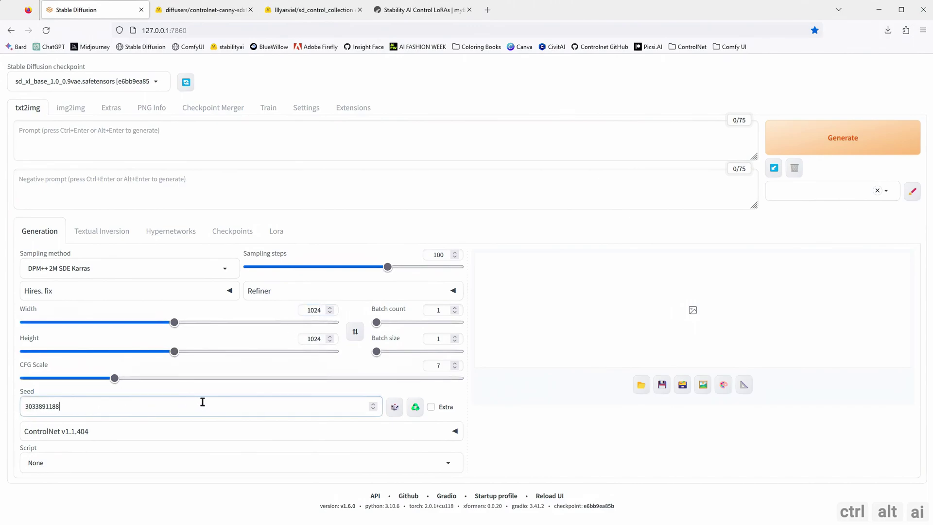
pyautogui.press('BackSpace')
pyautogui.write('7')
pyautogui.doubleClick(56, 411)
pyautogui.click(140, 410)
pyautogui.click(454, 391)
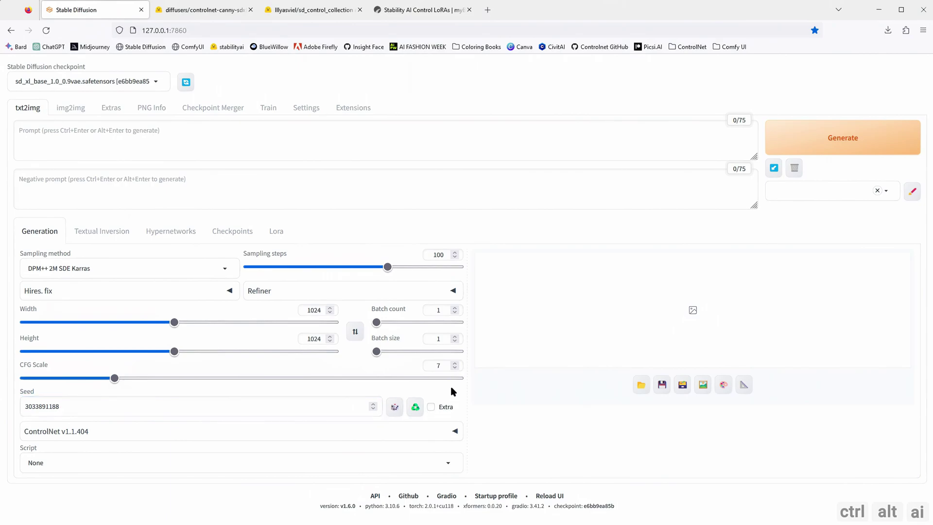
# Expand ControlNet, enable Unit 0 and set its control type to Recolor
pyautogui.click(455, 431)
pyautogui.scroll(-2, 500, 446)
pyautogui.scroll(-1, 204, 337)
pyautogui.scroll(3, 225, 344)
pyautogui.scroll(-6, 225, 354)
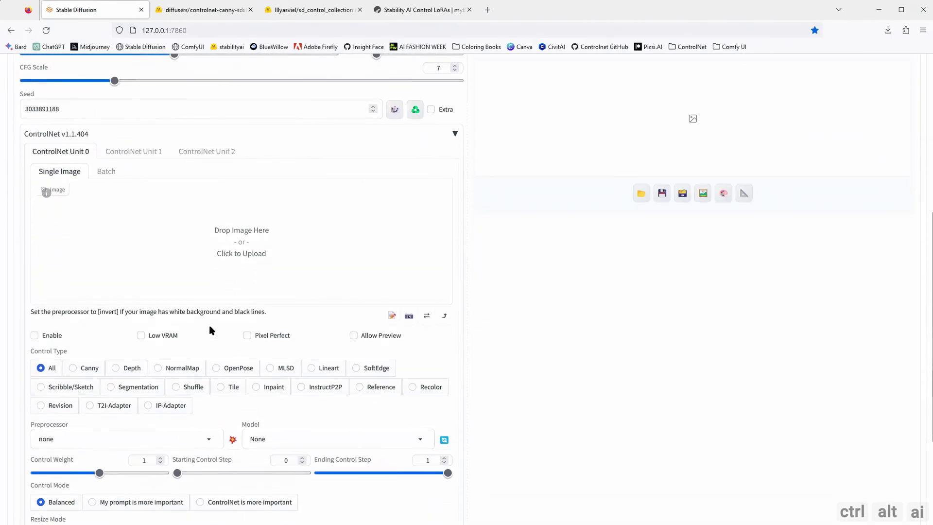
pyautogui.click(53, 340)
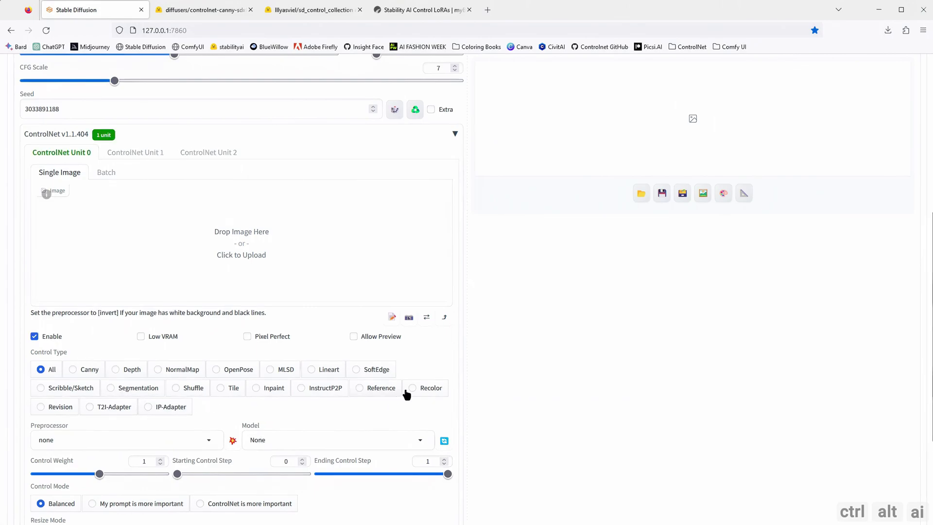
pyautogui.click(433, 392)
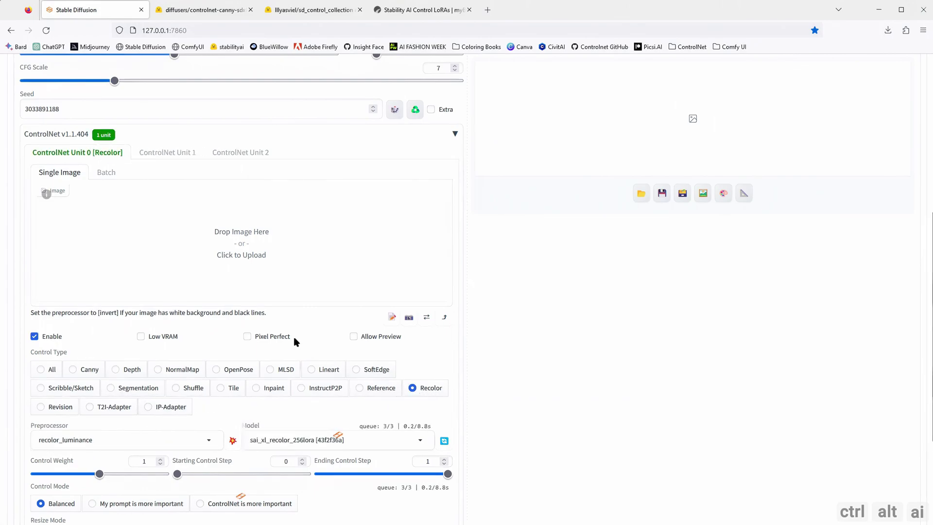
# Load the black-and-white bird PNG as the Recolor unit's input image
pyautogui.click(236, 252)
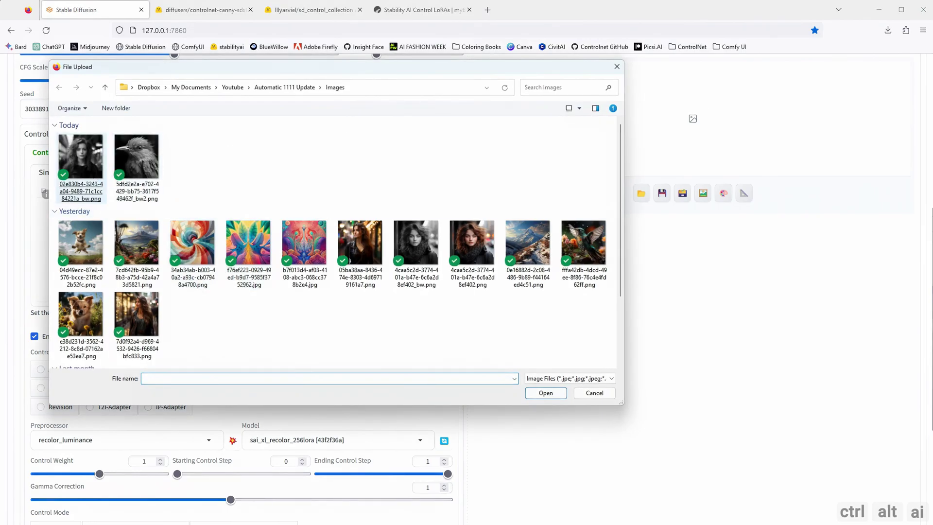
pyautogui.doubleClick(139, 180)
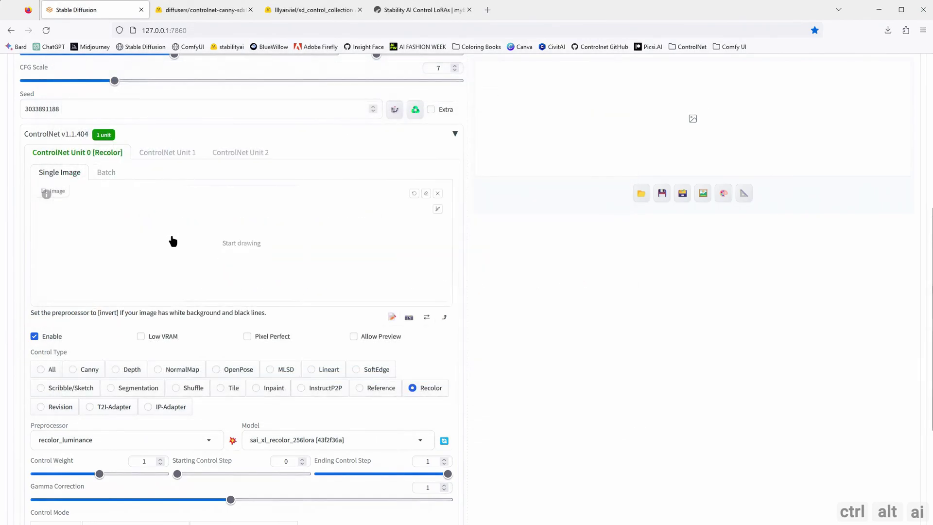
pyautogui.scroll(-3, 250, 306)
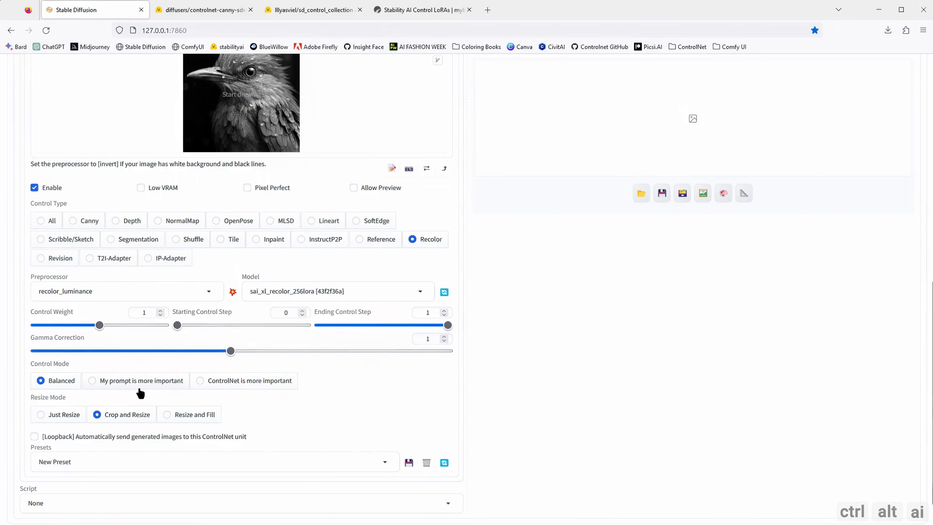
pyautogui.scroll(1, 301, 359)
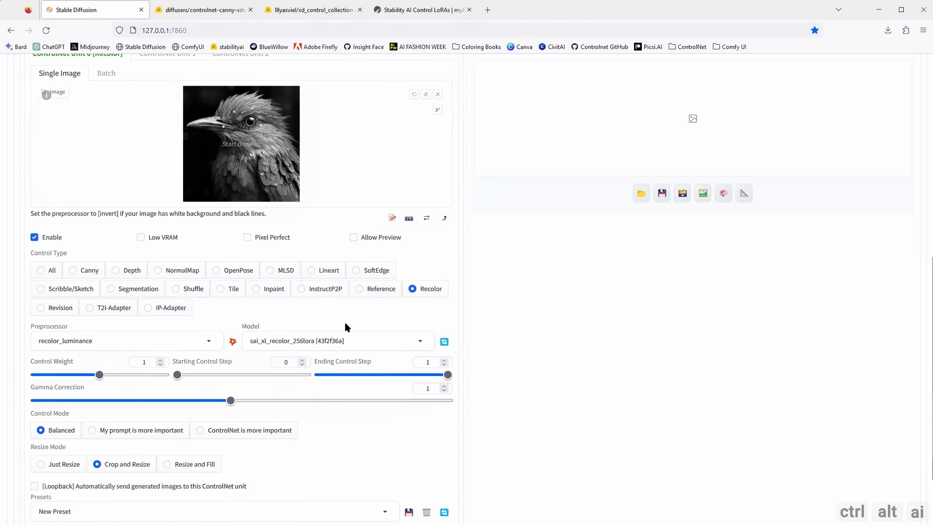
pyautogui.scroll(2, 346, 326)
pyautogui.scroll(6, 311, 329)
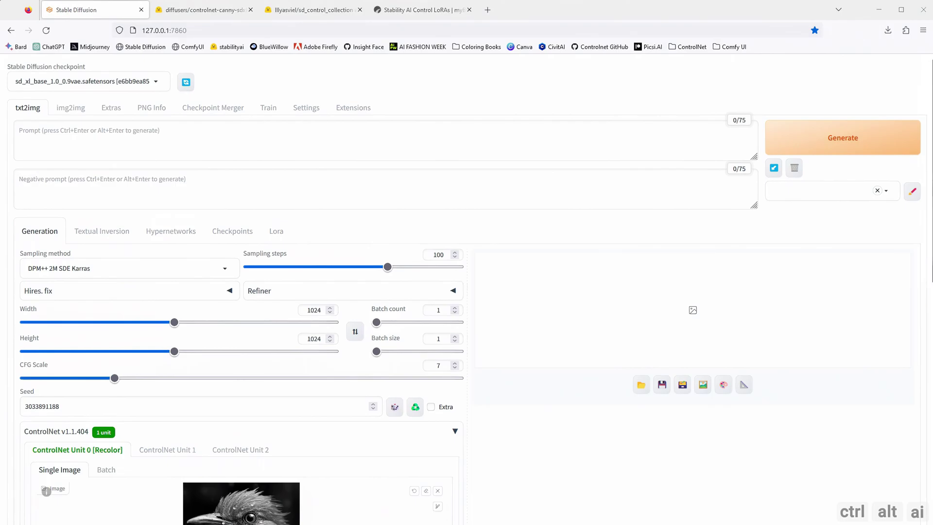
# Generate from 'ultra realistic photo of a blue bird' and view the recolored bird full-screen
pyautogui.click(27, 136)
pyautogui.write('ultra realistic photo of a blue bird')
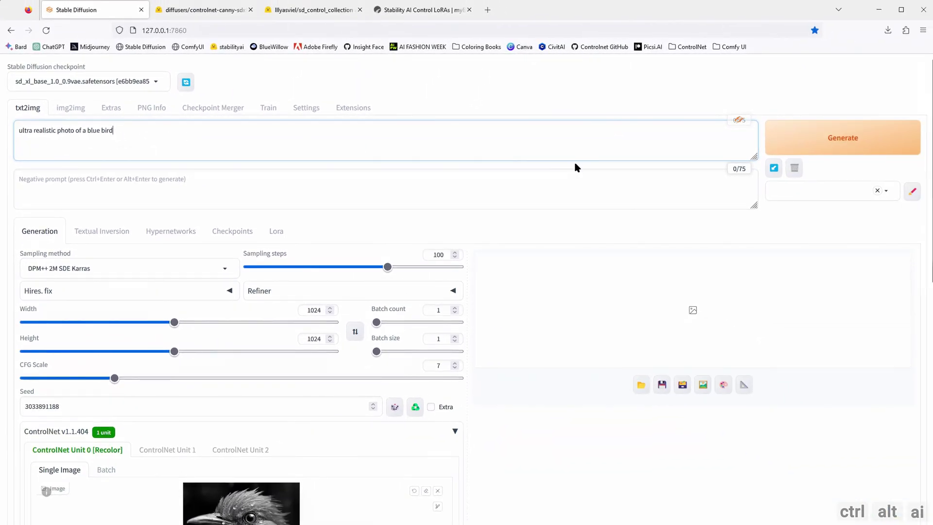
pyautogui.click(810, 146)
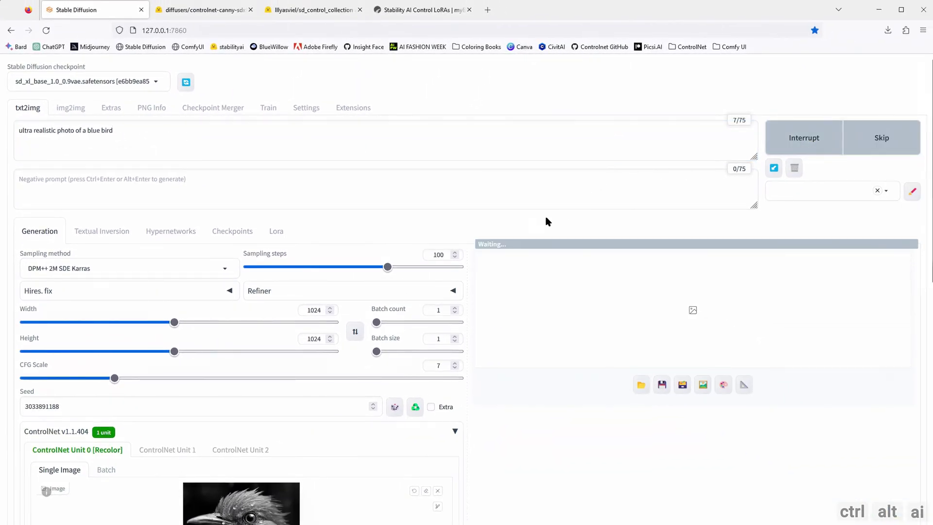
pyautogui.scroll(-2, 547, 219)
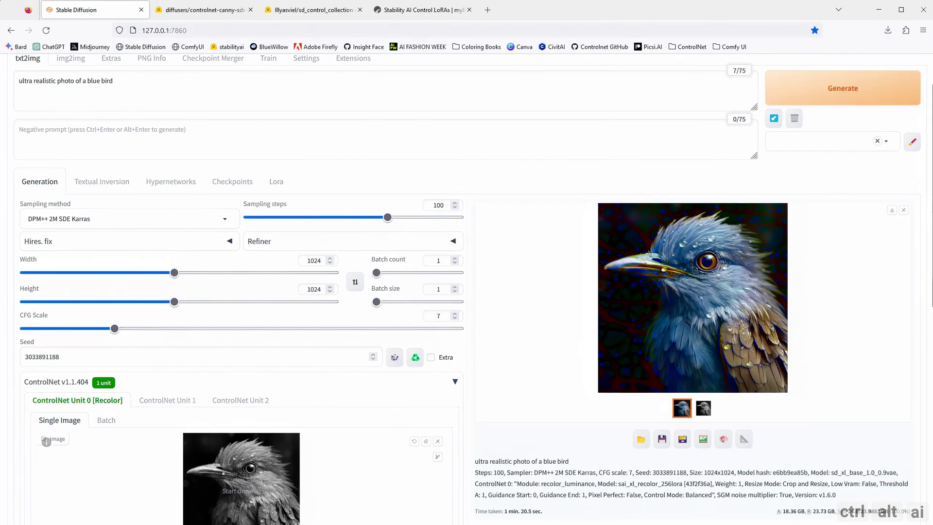
pyautogui.click(629, 311)
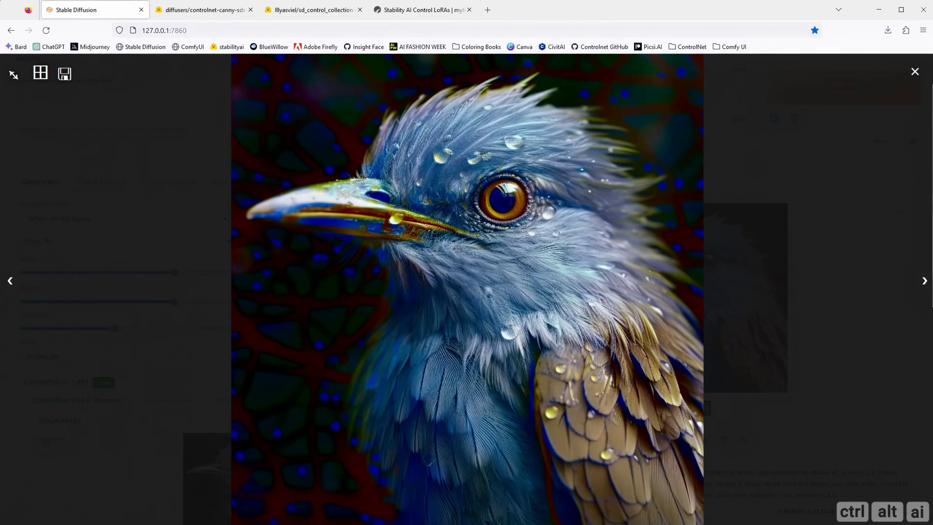
pyautogui.click(787, 312)
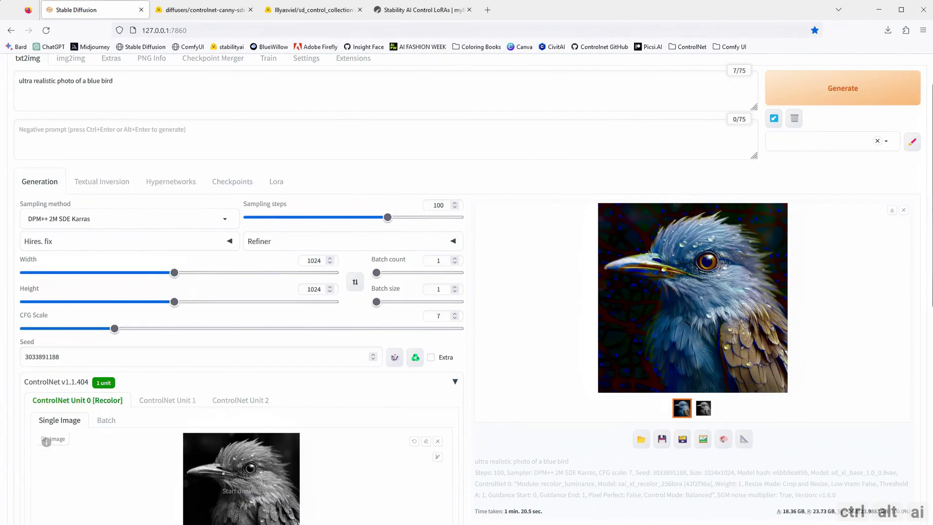
# Switch Control Mode to 'My prompt is more important' and regenerate the blue bird
pyautogui.scroll(-9, 365, 329)
pyautogui.scroll(1, 258, 332)
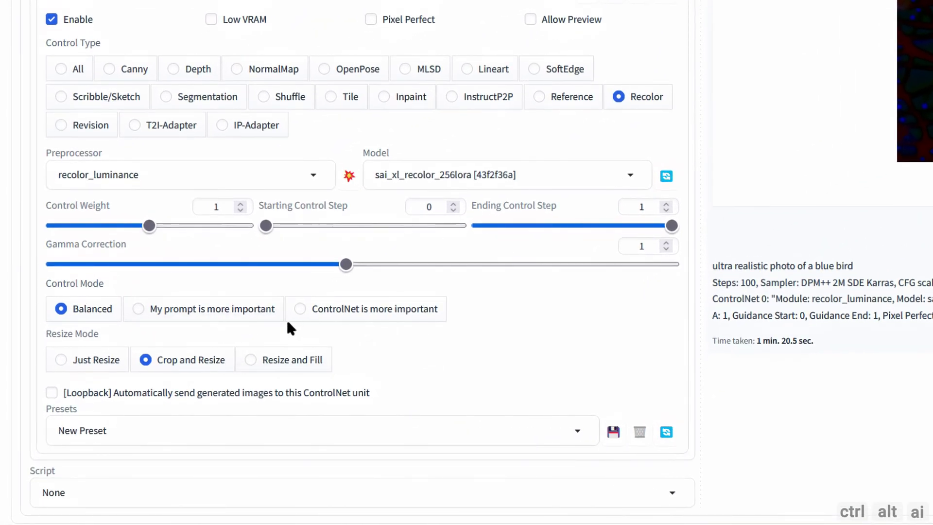
pyautogui.click(139, 311)
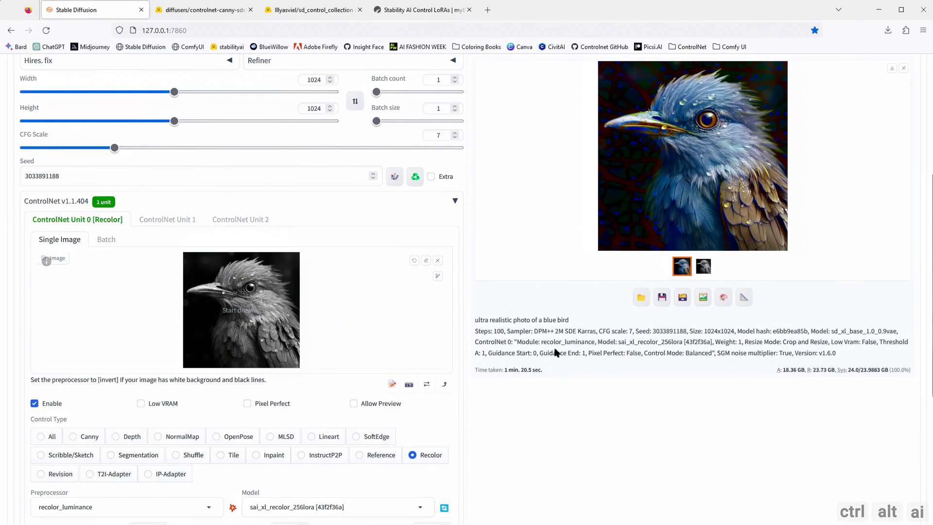
pyautogui.scroll(4, 583, 327)
pyautogui.scroll(-4, 552, 324)
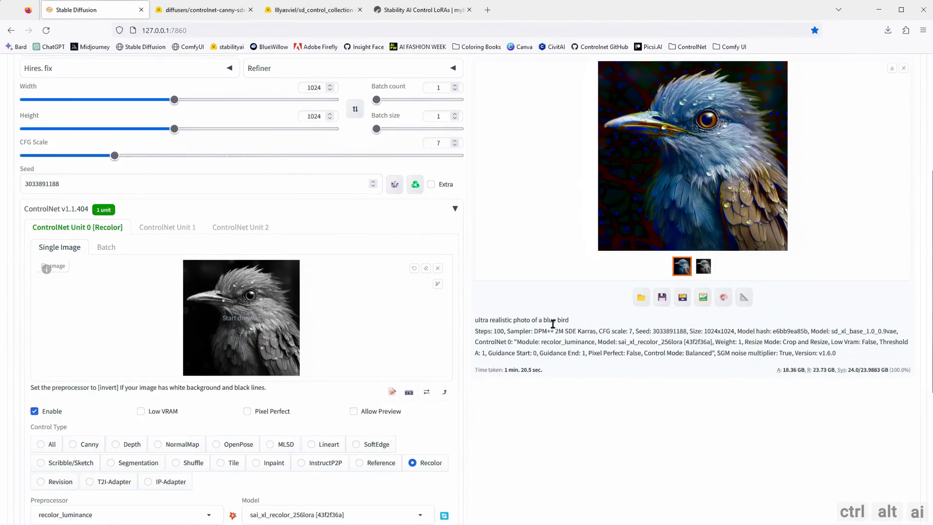
pyautogui.scroll(-4, 506, 352)
pyautogui.scroll(9, 510, 340)
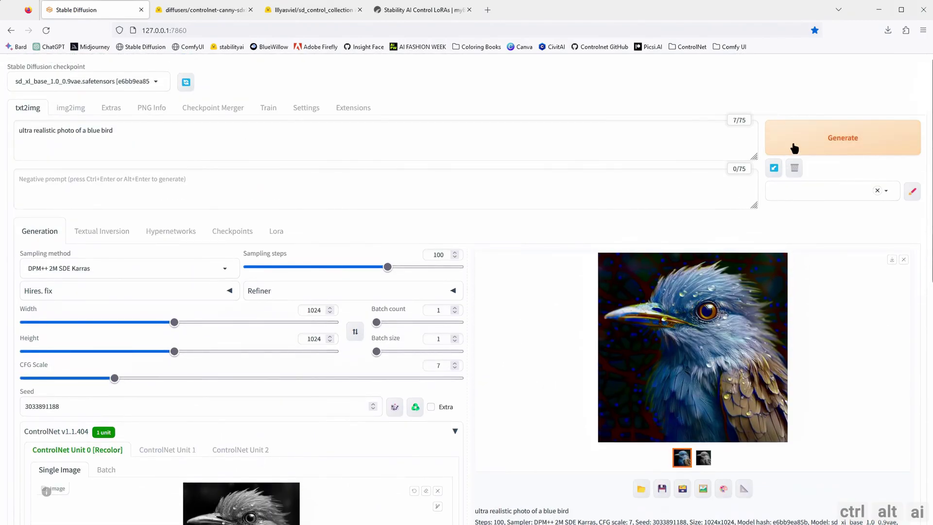
pyautogui.click(795, 149)
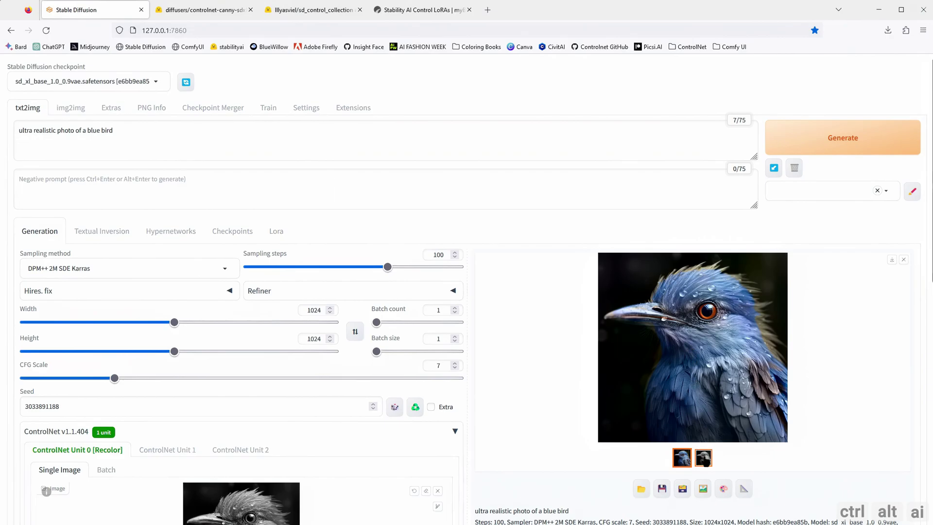
pyautogui.click(704, 458)
pyautogui.click(683, 457)
pyautogui.click(698, 403)
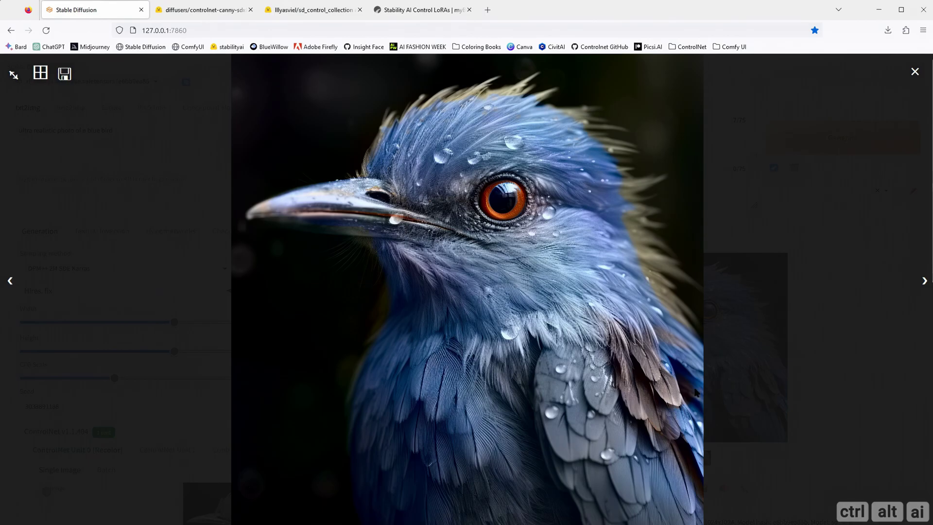
pyautogui.click(924, 281)
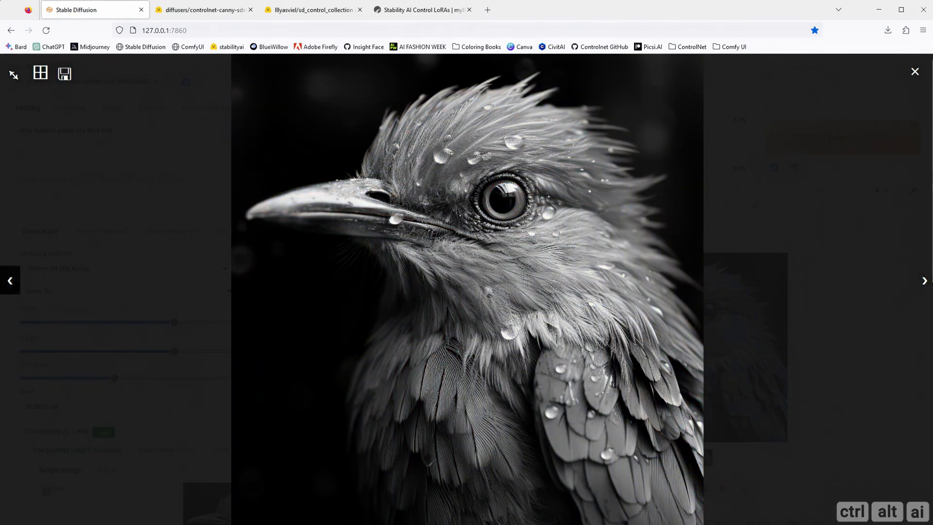
pyautogui.click(10, 280)
# Switch ControlNet Unit 0 to Canny with the sai_xl_canny_256lora model
pyautogui.click(691, 207)
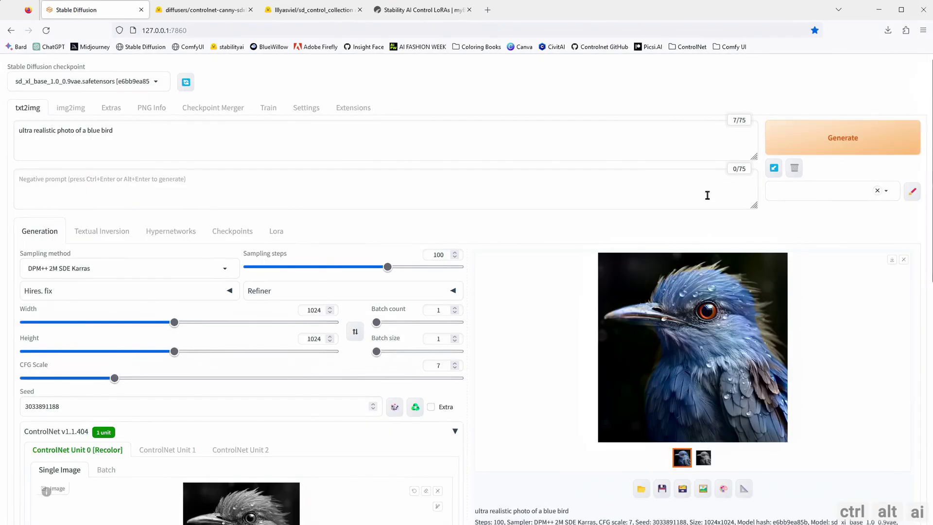
pyautogui.scroll(-6, 252, 350)
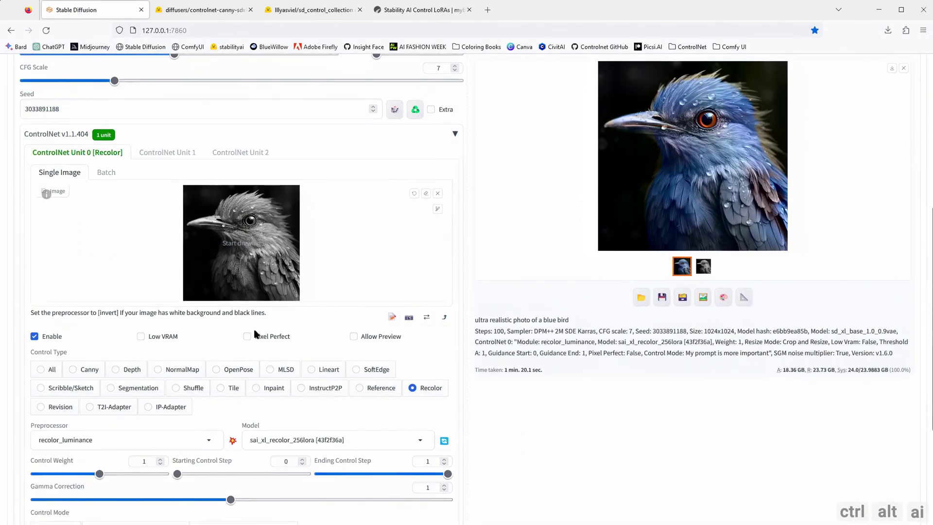
pyautogui.scroll(-2, 256, 333)
pyautogui.scroll(2, 251, 332)
pyautogui.scroll(-2, 175, 326)
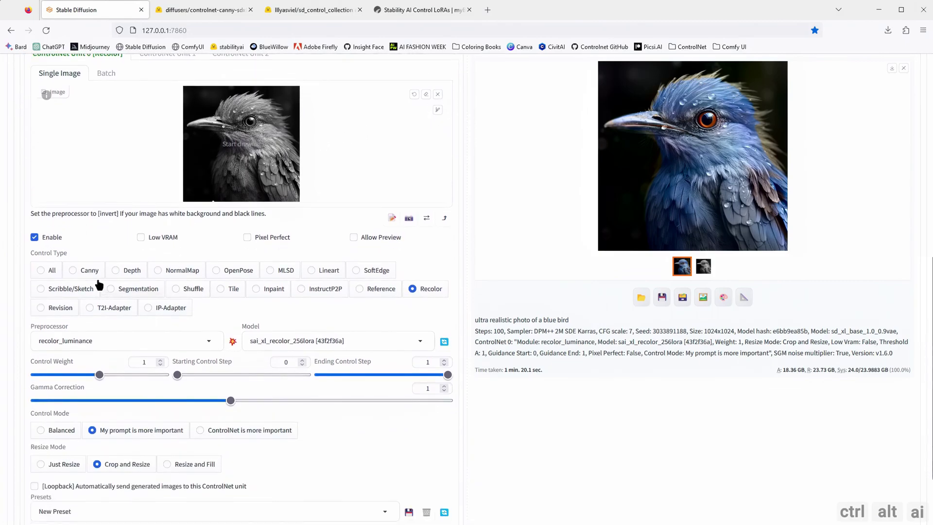
pyautogui.click(89, 272)
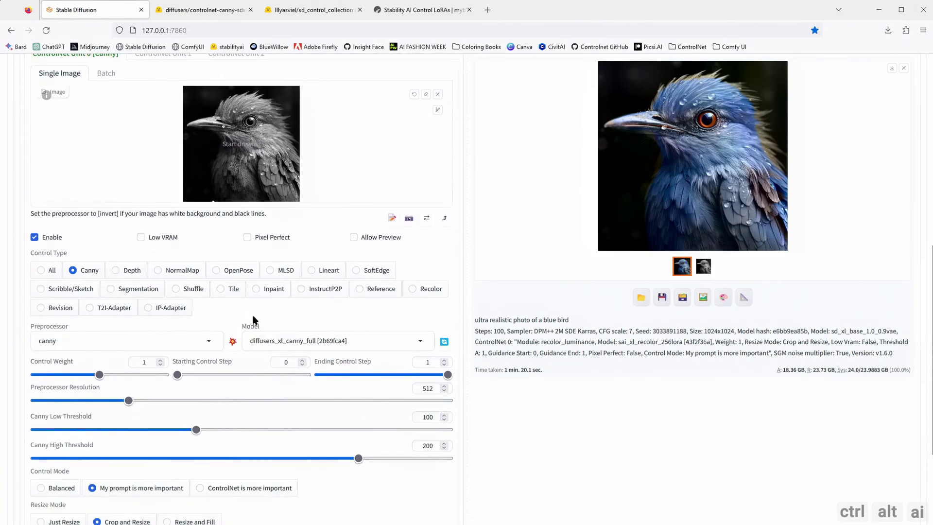
pyautogui.click(421, 341)
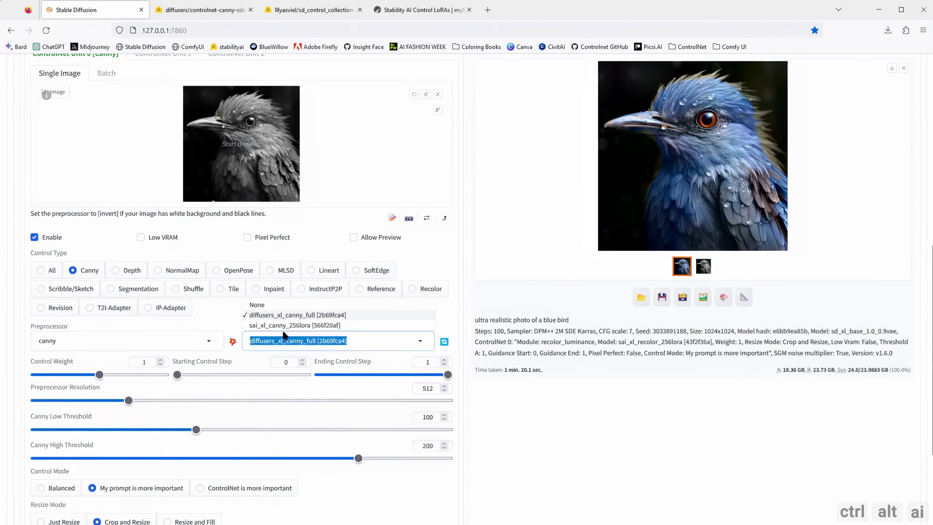
pyautogui.click(298, 326)
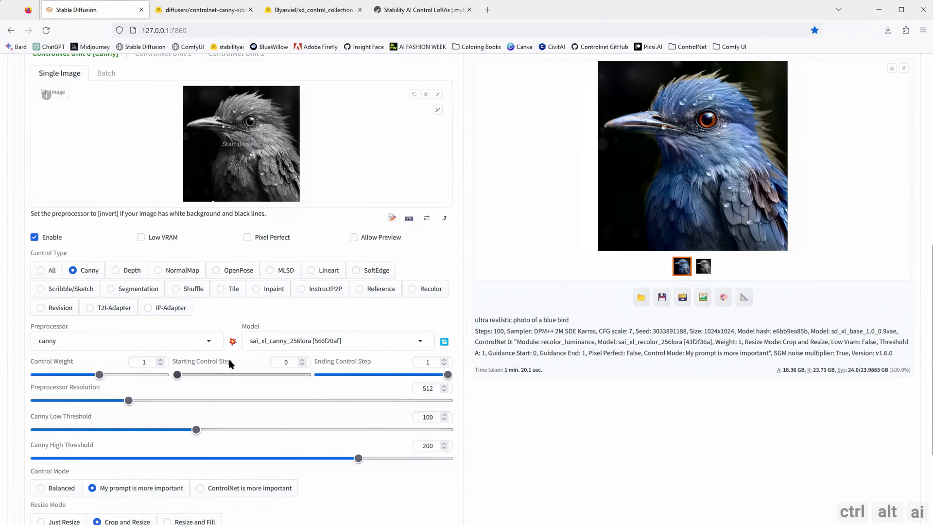
# Preview the bird's Canny edge map, enable Pixel Perfect, and rerun the preview
pyautogui.scroll(-3, 144, 313)
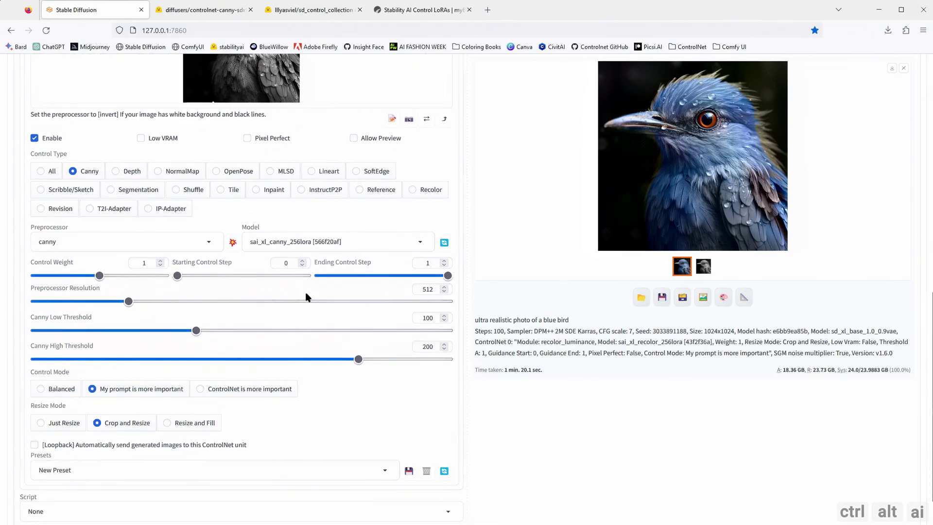
pyautogui.scroll(2, 359, 311)
pyautogui.scroll(1, 391, 322)
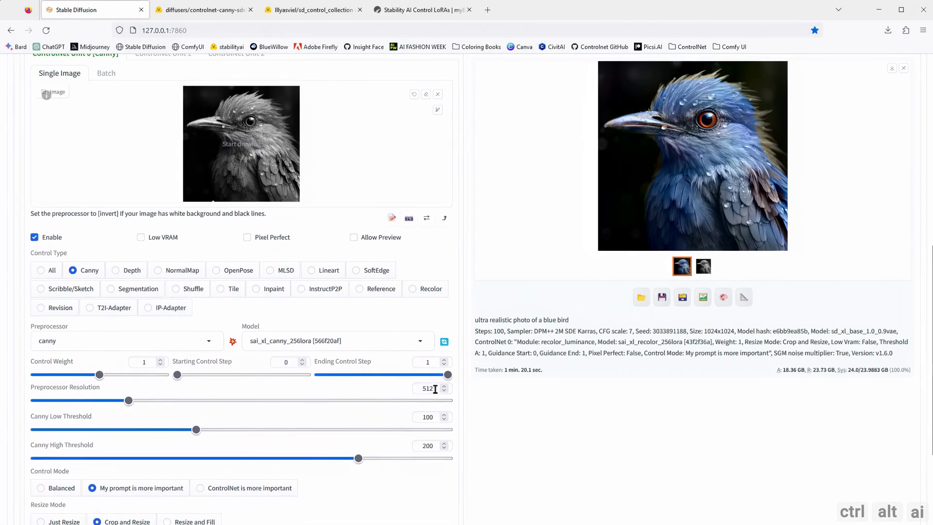
pyautogui.scroll(2, 291, 362)
pyautogui.scroll(-2, 366, 396)
pyautogui.click(233, 342)
pyautogui.scroll(4, 292, 335)
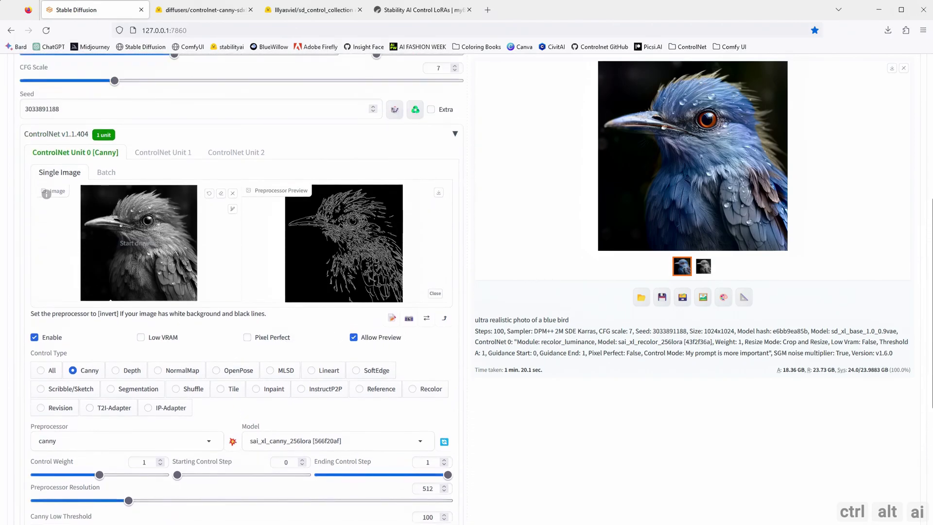
pyautogui.click(248, 338)
pyautogui.scroll(-4, 297, 342)
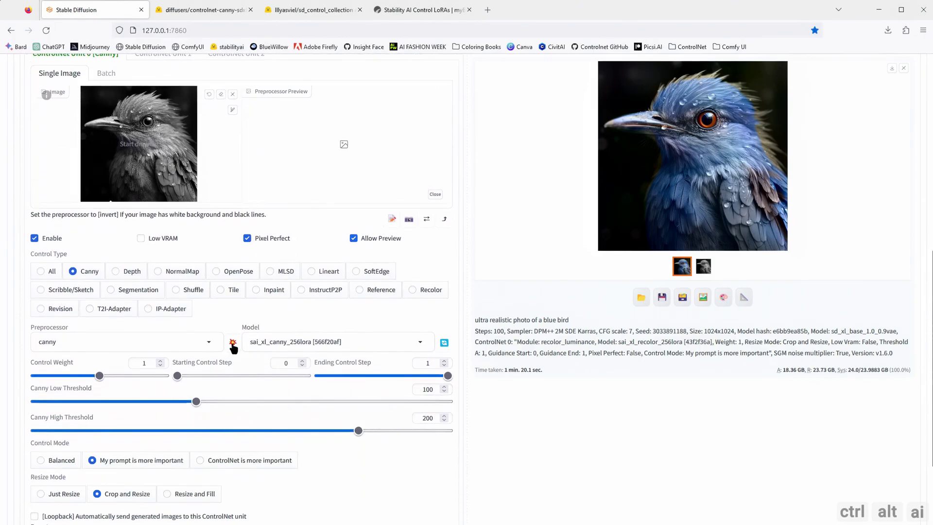
pyautogui.click(233, 344)
# Set the Canny unit's Control Mode to Balanced
pyautogui.scroll(4, 243, 341)
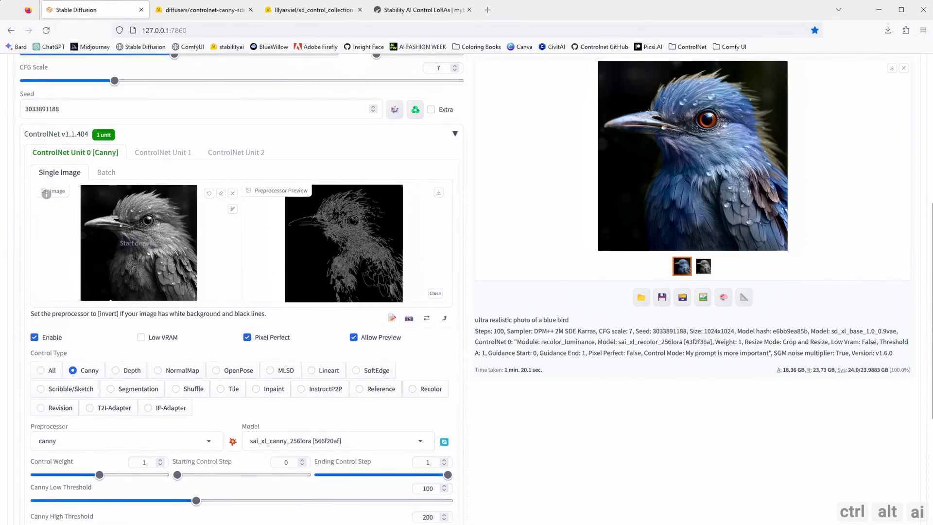
pyautogui.scroll(-3, 364, 225)
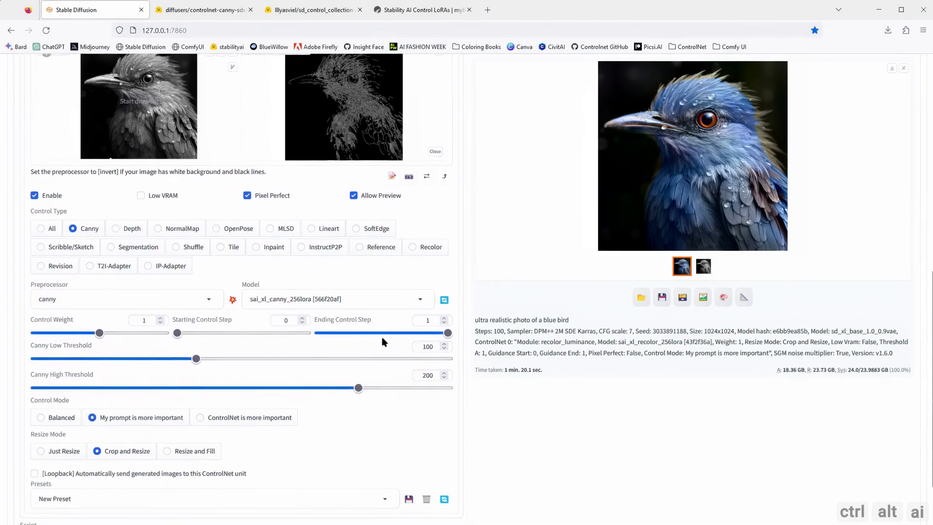
pyautogui.scroll(-1, 316, 382)
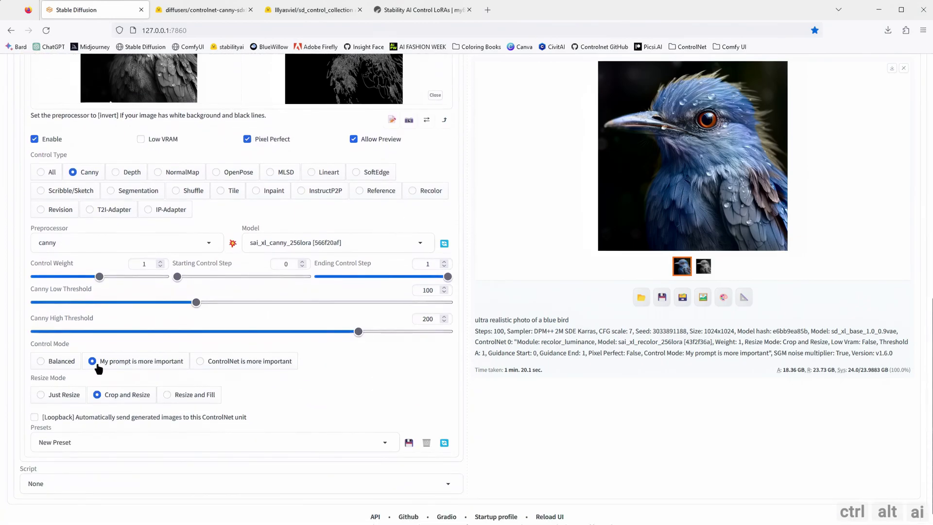
pyautogui.click(57, 362)
pyautogui.scroll(4, 104, 371)
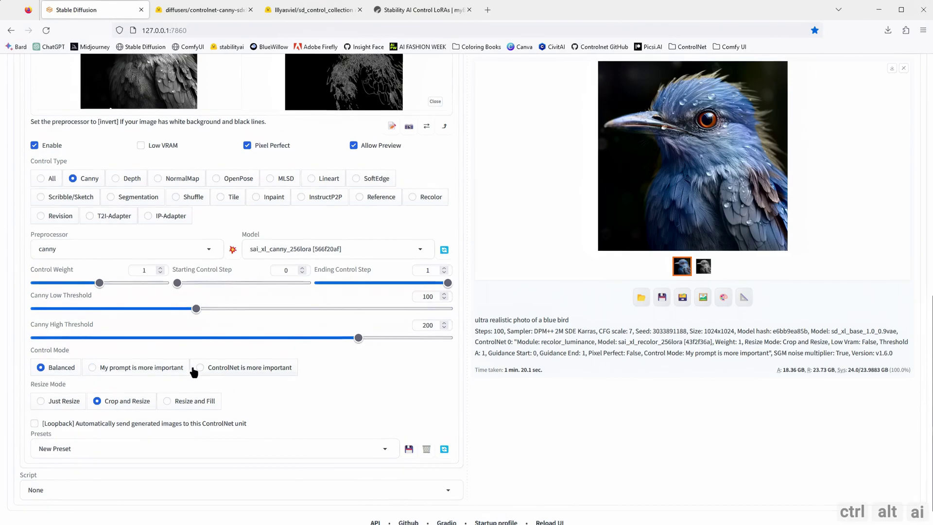
pyautogui.scroll(2, 194, 370)
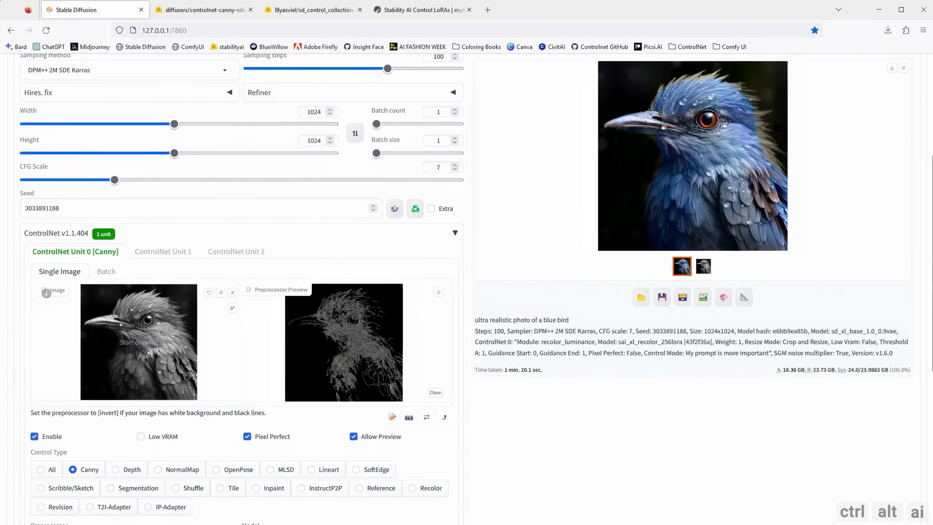
# In Unit 1, load the black-and-white bird, choose Recolor, and preview its luminance map
pyautogui.click(164, 251)
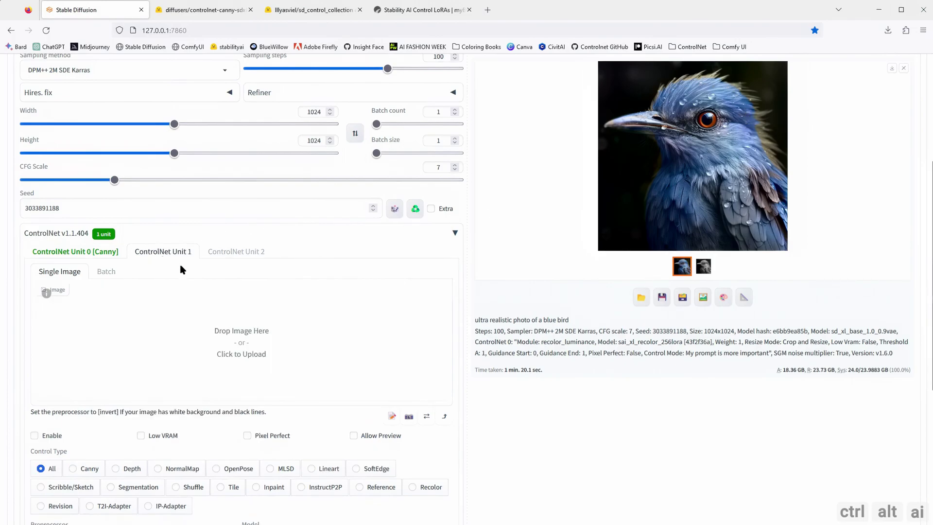
pyautogui.scroll(-3, 188, 274)
pyautogui.scroll(2, 228, 277)
pyautogui.click(228, 278)
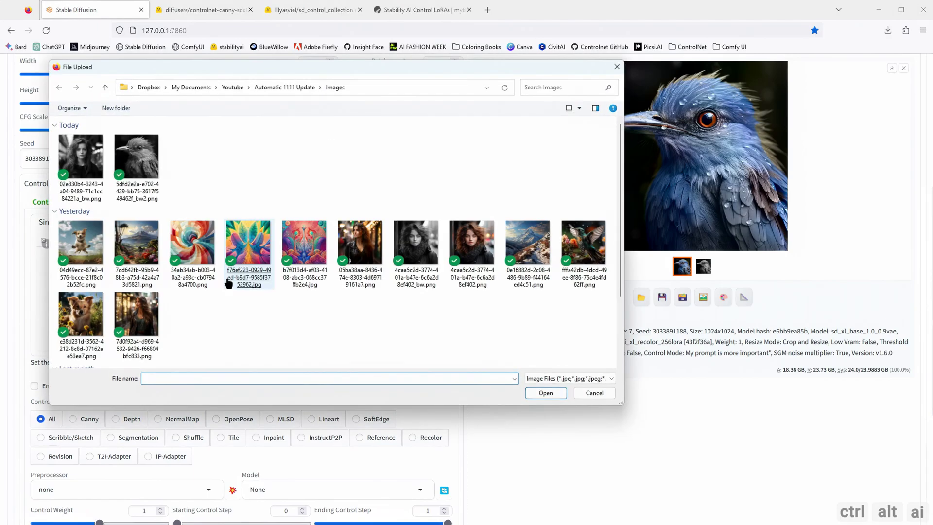
pyautogui.doubleClick(138, 166)
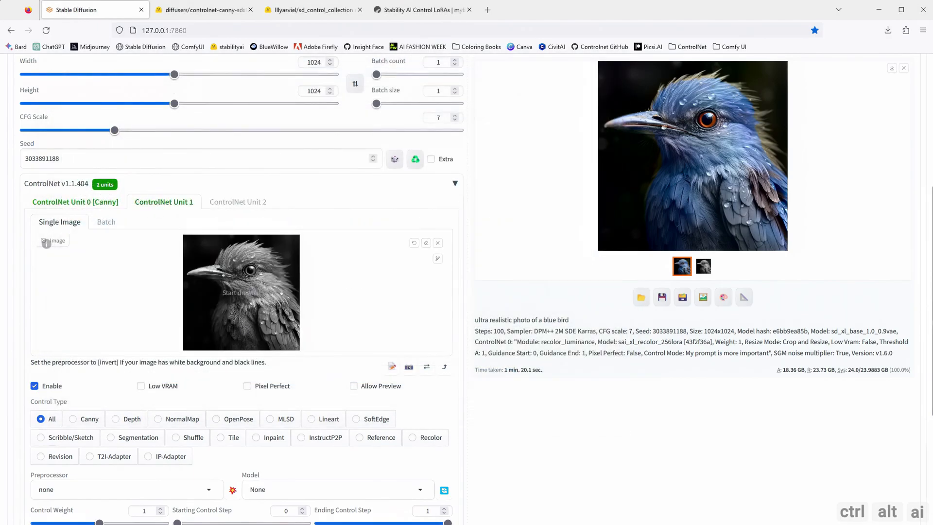
pyautogui.scroll(-3, 199, 326)
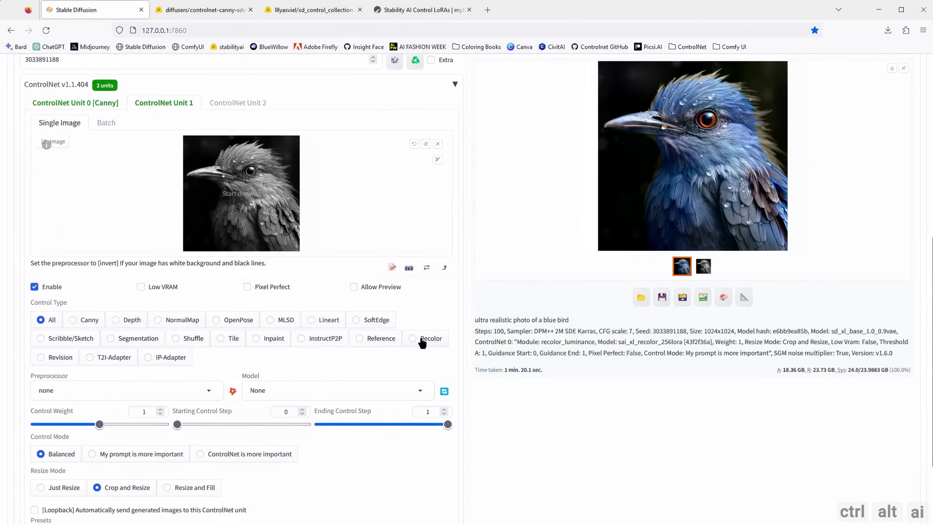
pyautogui.click(414, 340)
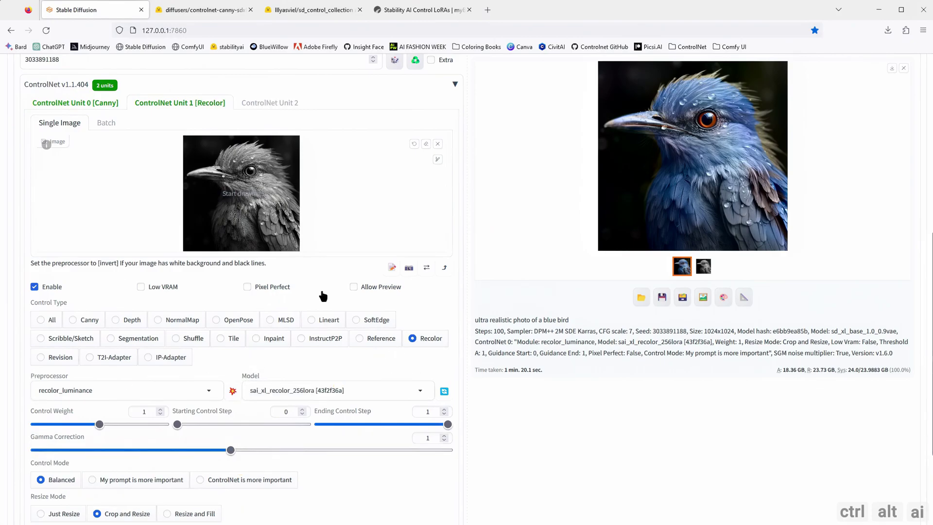
pyautogui.click(353, 287)
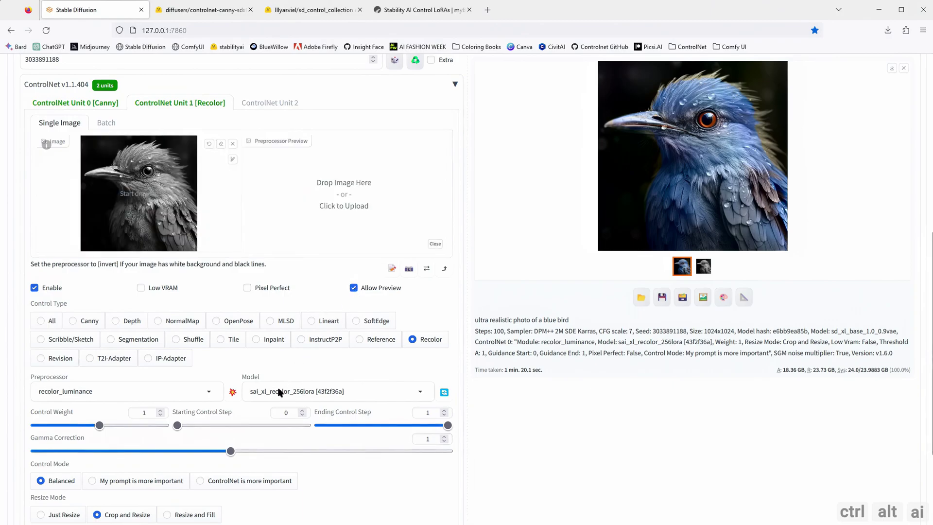
pyautogui.click(233, 392)
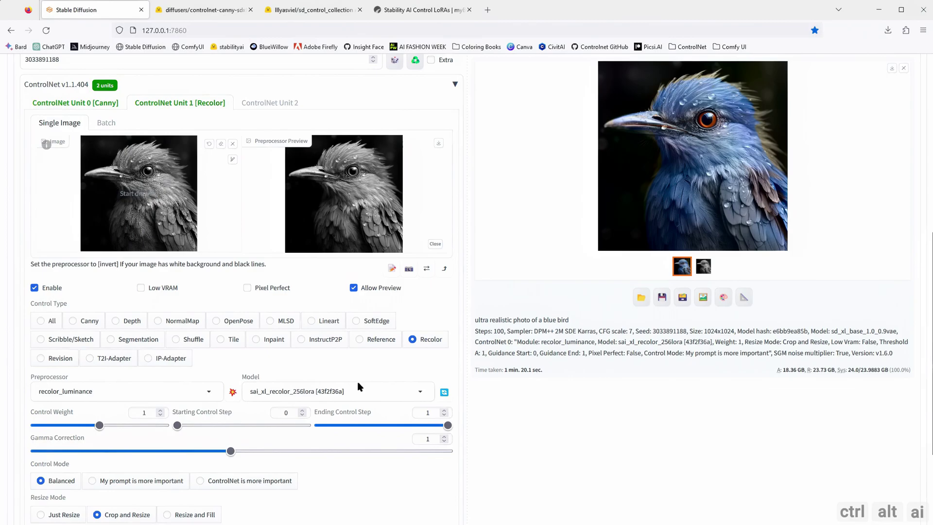
pyautogui.scroll(-2, 358, 384)
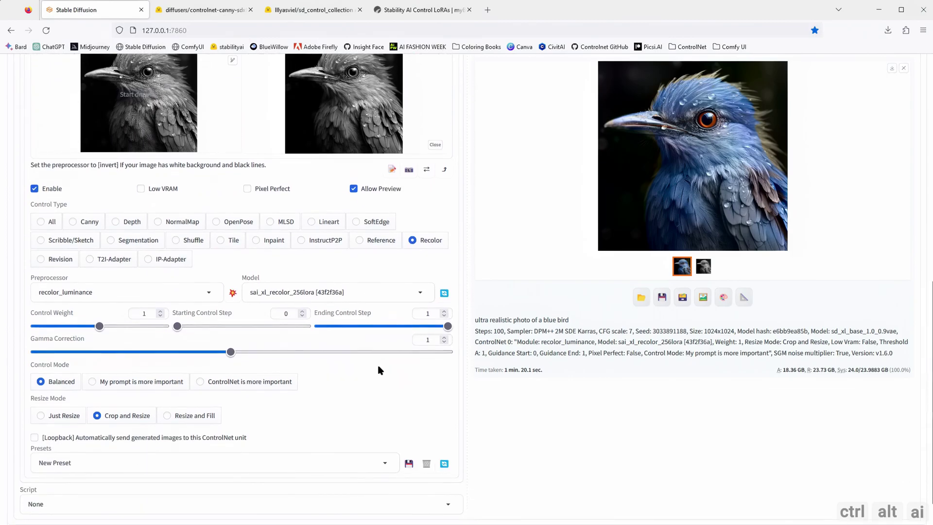
# Give the Recolor unit Starting Control Step 0.3 and 'My prompt is more important' mode
pyautogui.doubleClick(289, 314)
pyautogui.write('0.3')
pyautogui.click(292, 342)
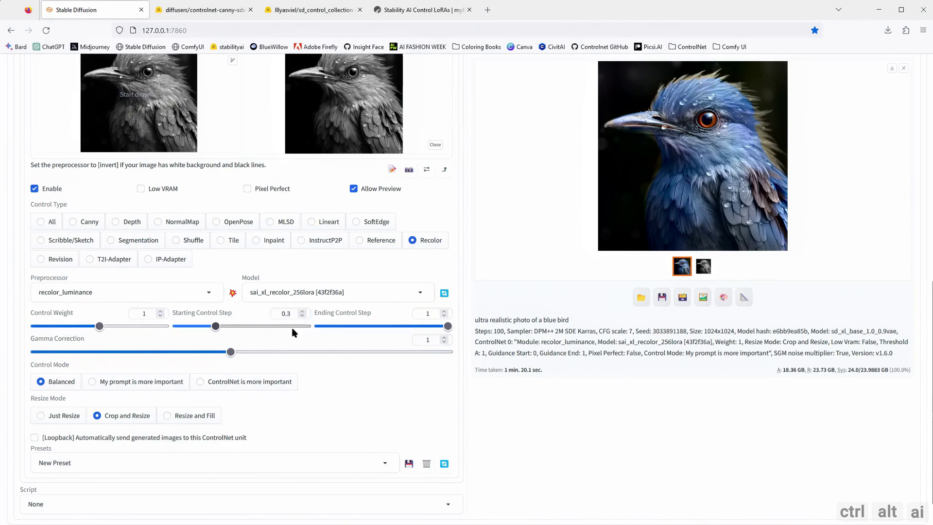
pyautogui.click(93, 382)
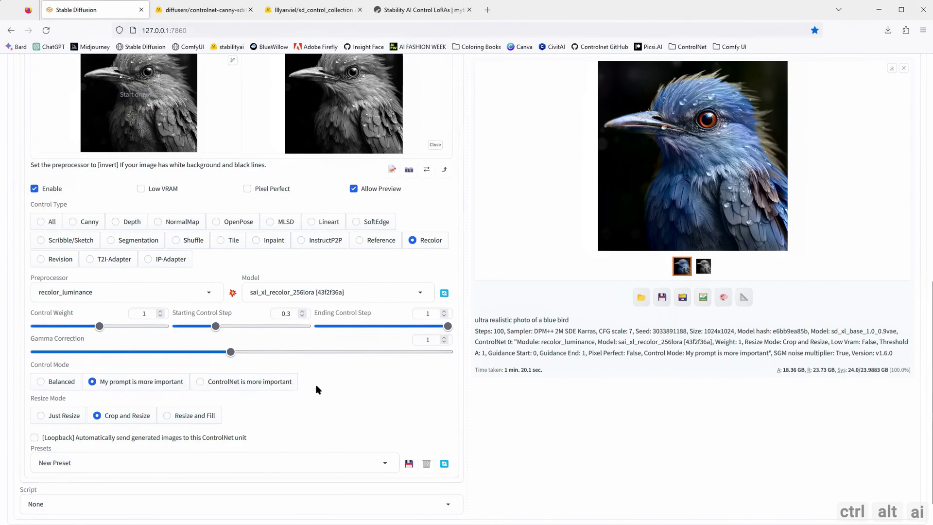
# Generate the blue bird using both Canny and Recolor units and view it full-screen
pyautogui.scroll(9, 337, 392)
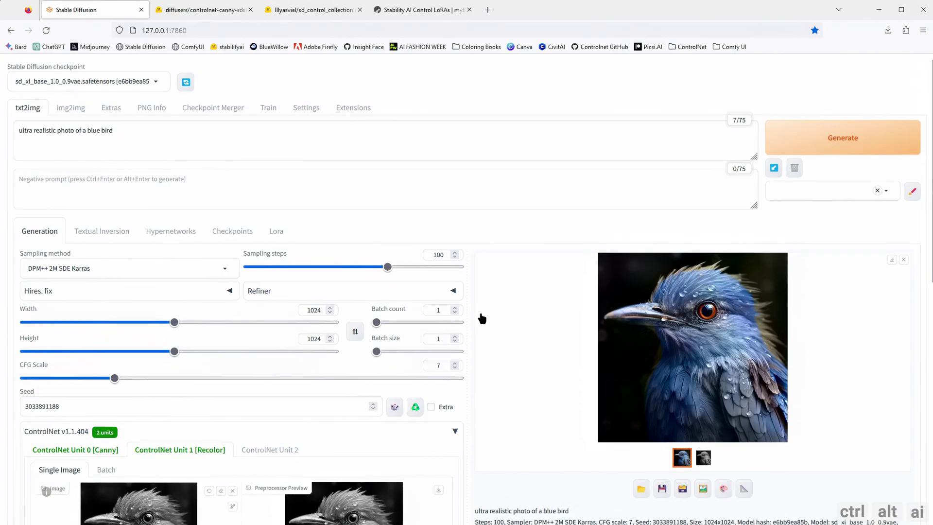
pyautogui.click(820, 153)
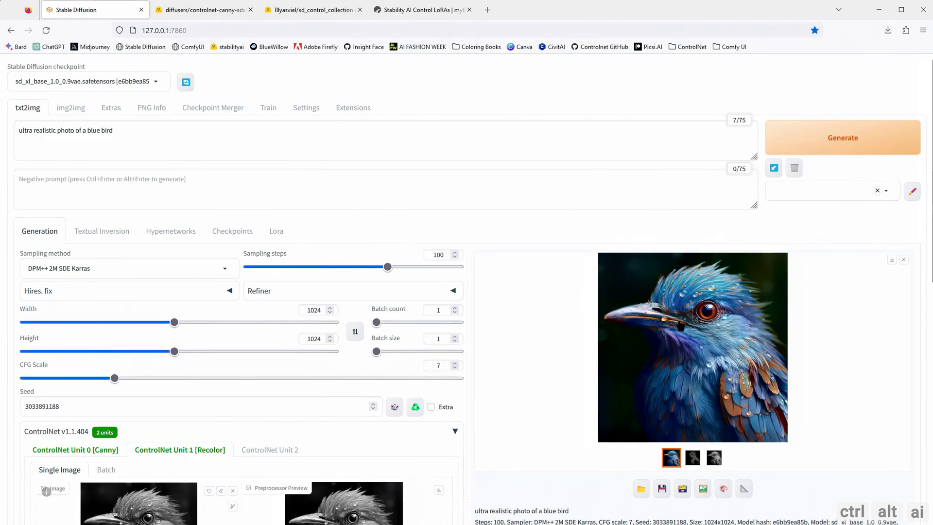
pyautogui.click(681, 327)
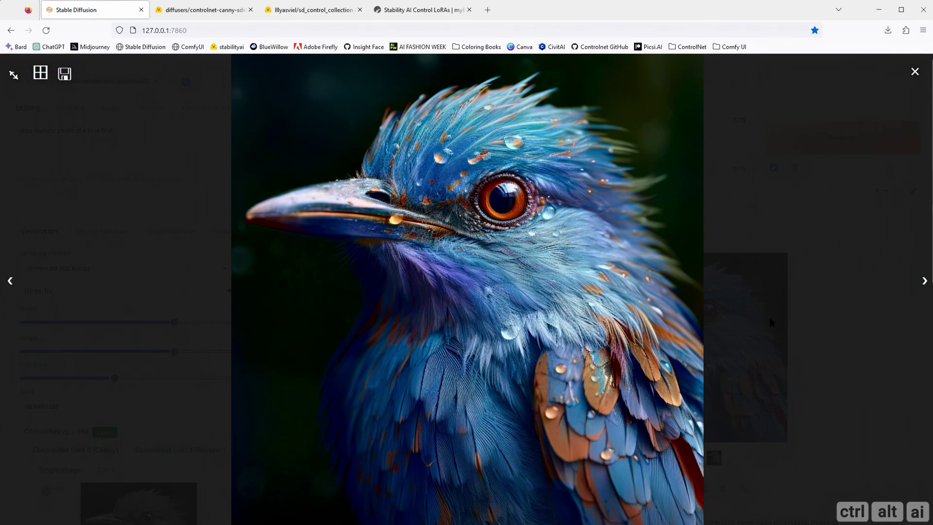
# Page through the bird, Canny edge map and grayscale recolor outputs, then reselect the bird
pyautogui.click(924, 280)
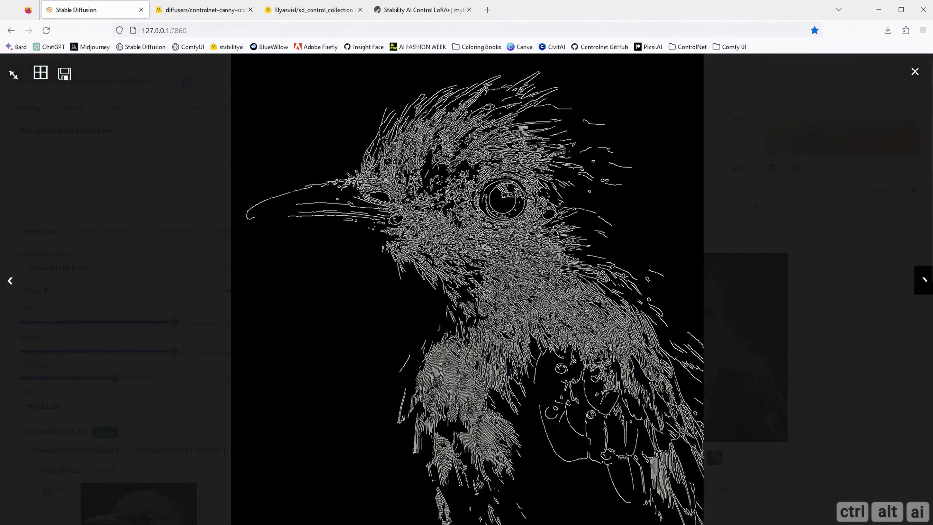
pyautogui.click(924, 280)
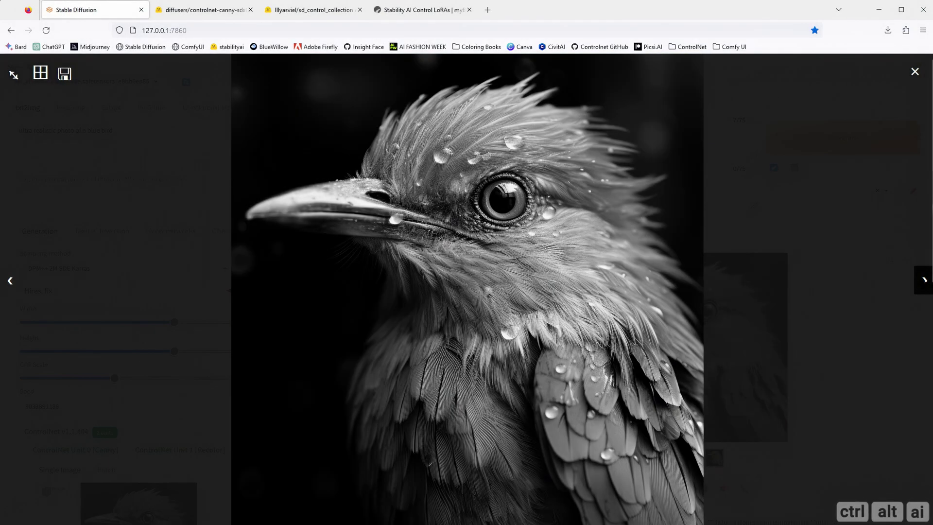
pyautogui.click(924, 280)
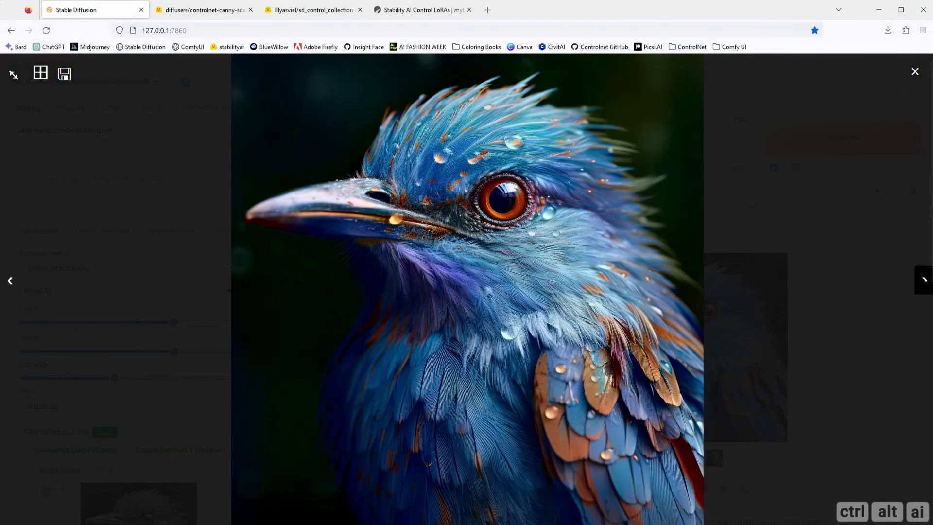
pyautogui.click(10, 281)
pyautogui.click(801, 325)
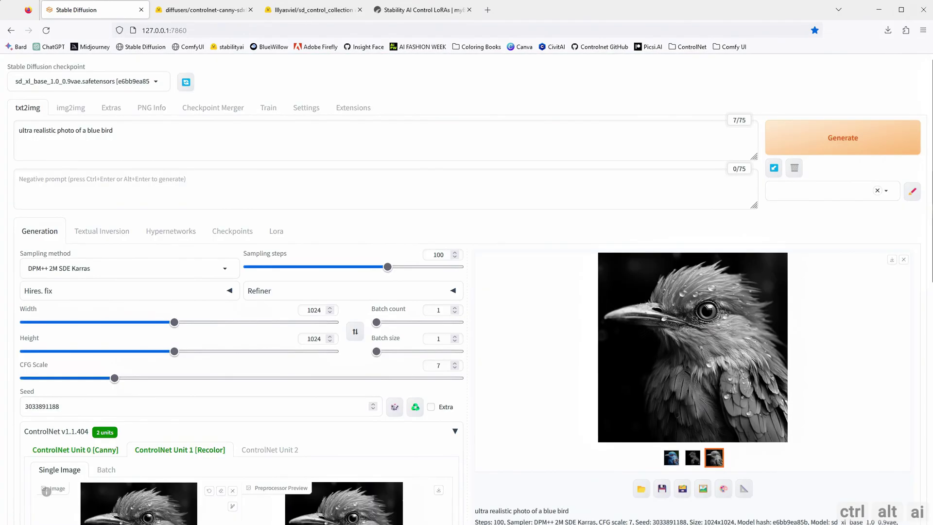
pyautogui.click(672, 462)
pyautogui.scroll(-4, 522, 345)
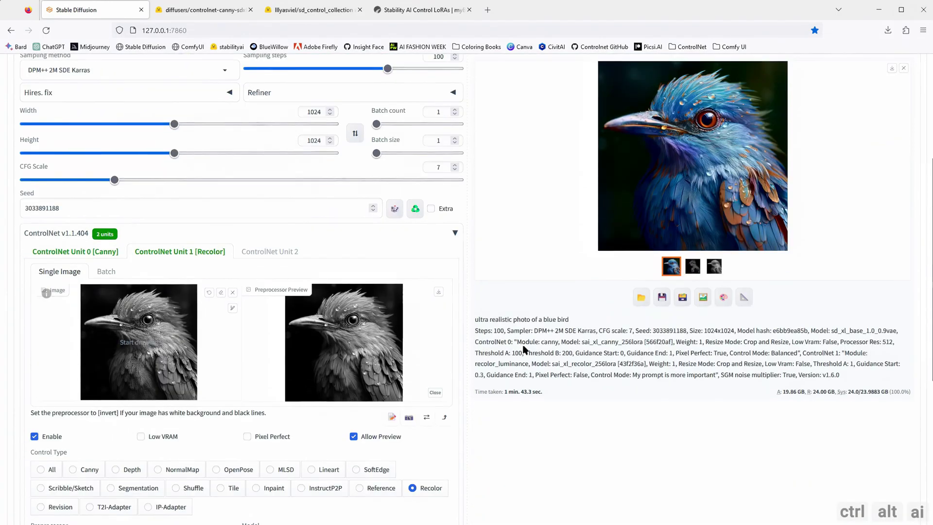
pyautogui.scroll(-4, 523, 317)
pyautogui.scroll(6, 554, 321)
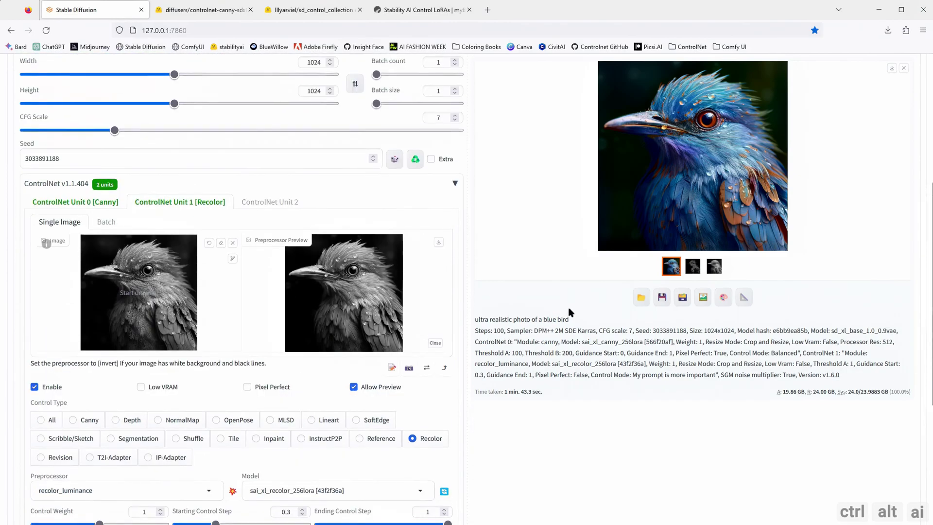
pyautogui.scroll(-3, 535, 311)
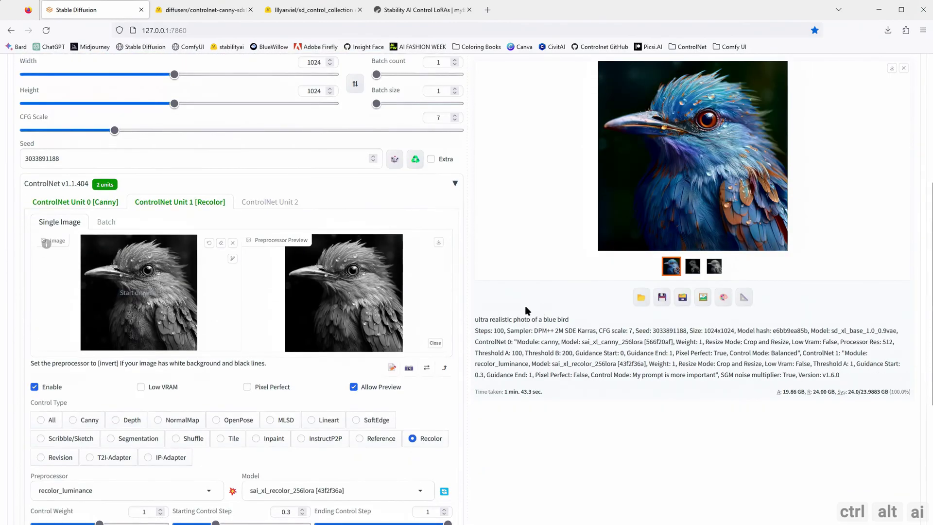
# Clear both bird images, load the black-and-white woman photo into the Canny unit, and preview its edges
pyautogui.click(233, 243)
pyautogui.click(73, 204)
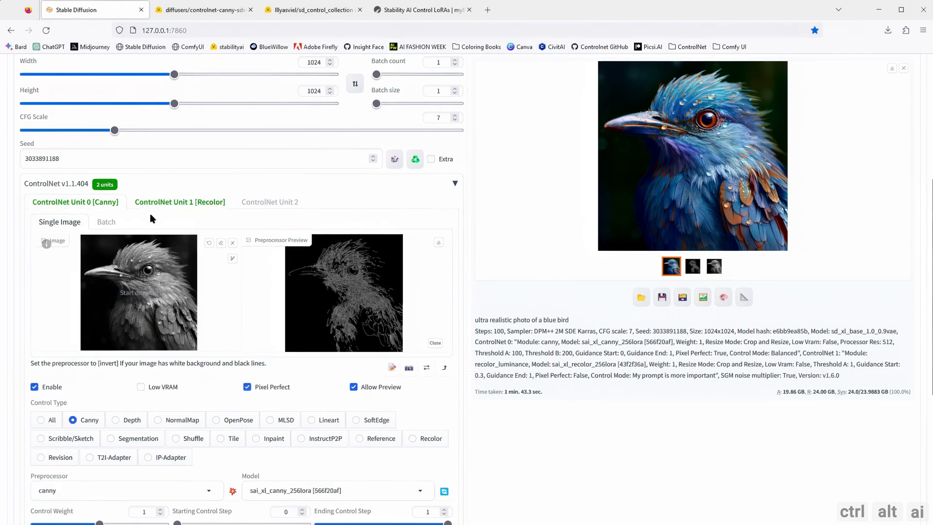
pyautogui.click(234, 247)
pyautogui.click(129, 293)
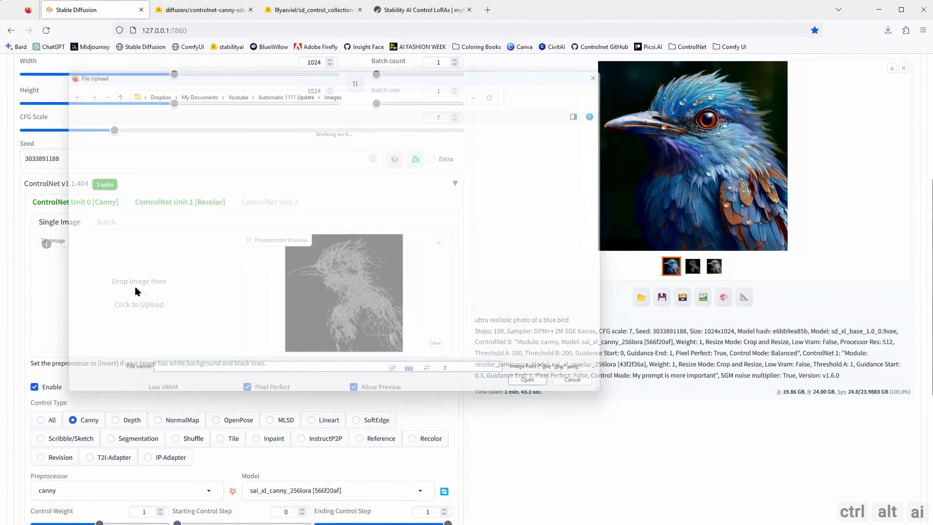
pyautogui.doubleClick(80, 160)
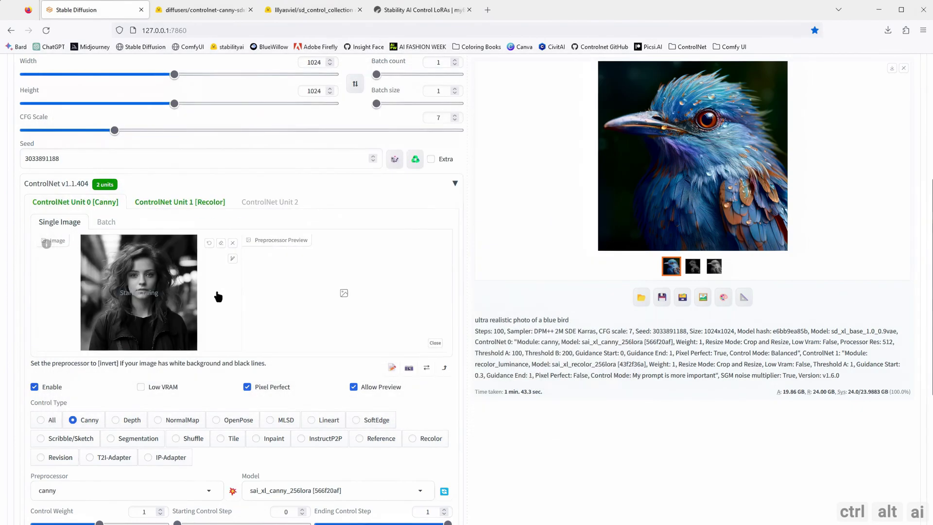
pyautogui.scroll(-2, 273, 335)
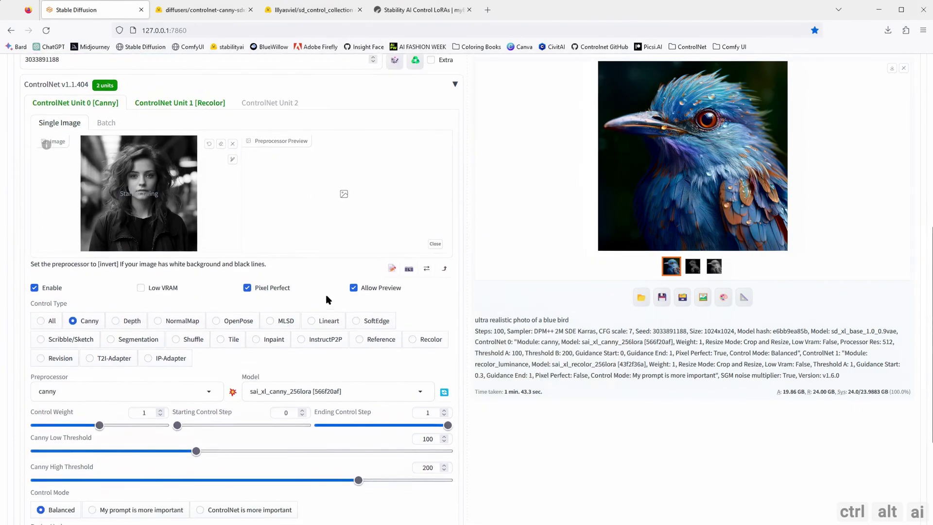
pyautogui.scroll(-1, 241, 358)
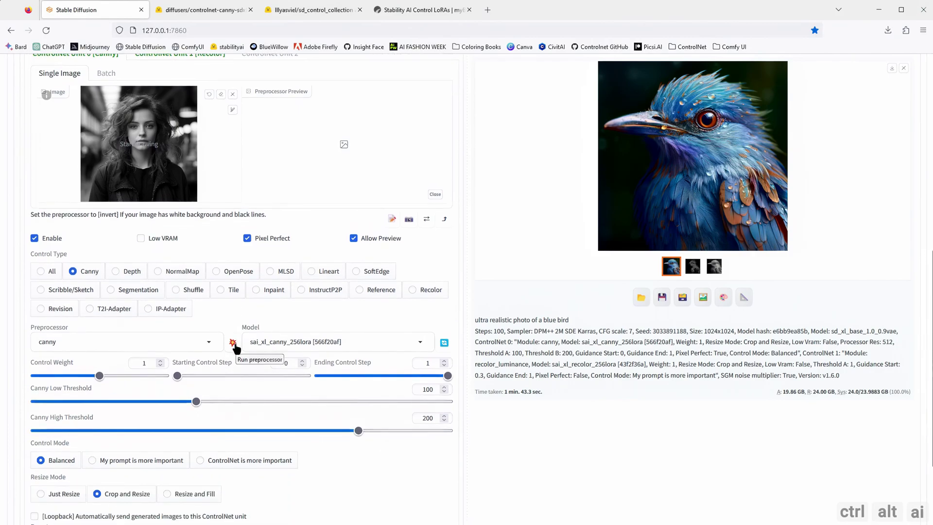
pyautogui.click(234, 343)
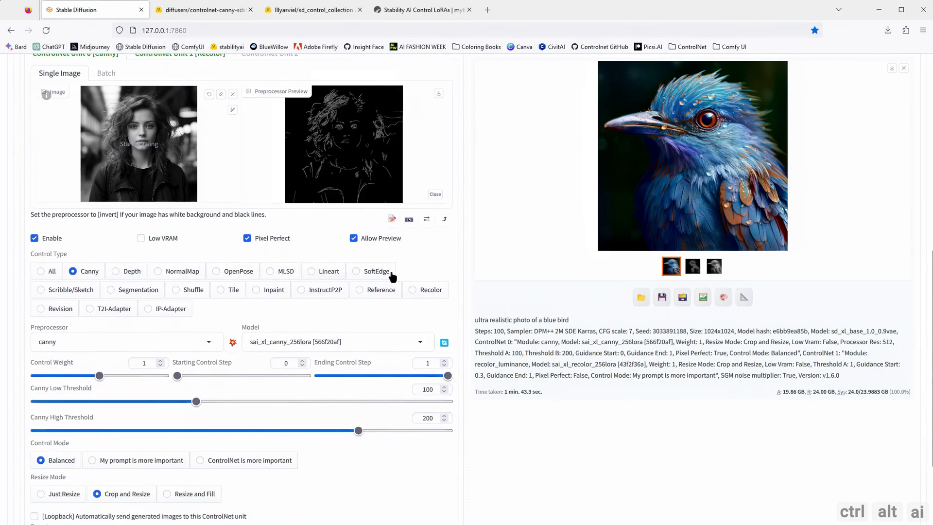
pyautogui.scroll(1, 390, 277)
pyautogui.scroll(2, 354, 225)
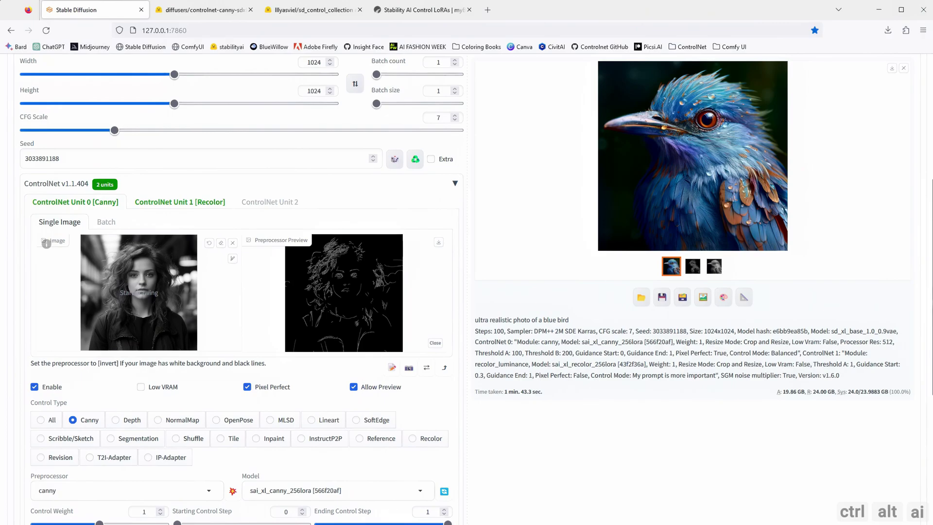
# Load the woman photo into the Recolor unit and preview its luminance map
pyautogui.click(179, 203)
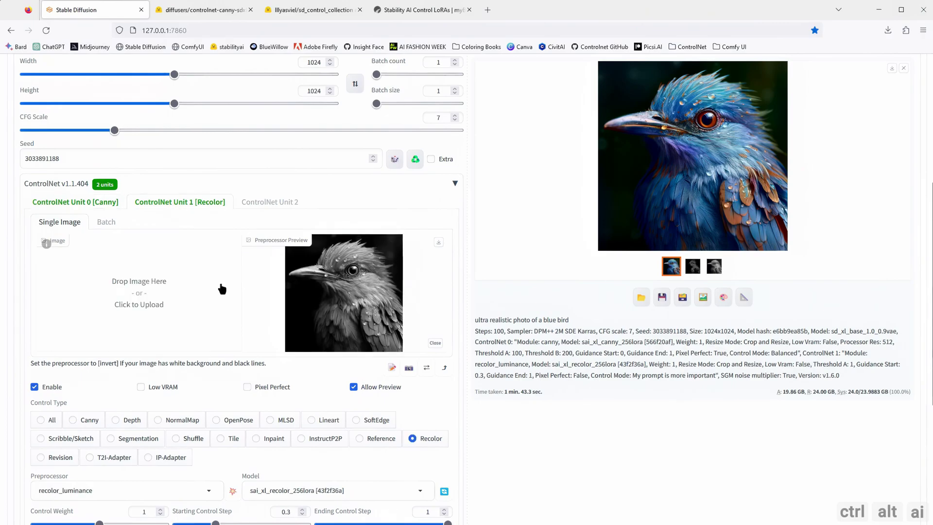
pyautogui.scroll(-1, 219, 287)
pyautogui.click(183, 230)
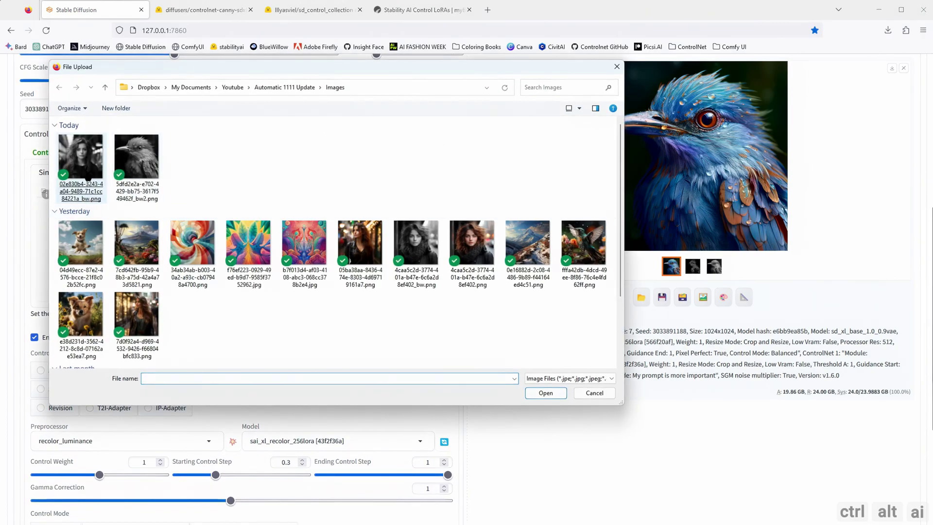
pyautogui.doubleClick(219, 246)
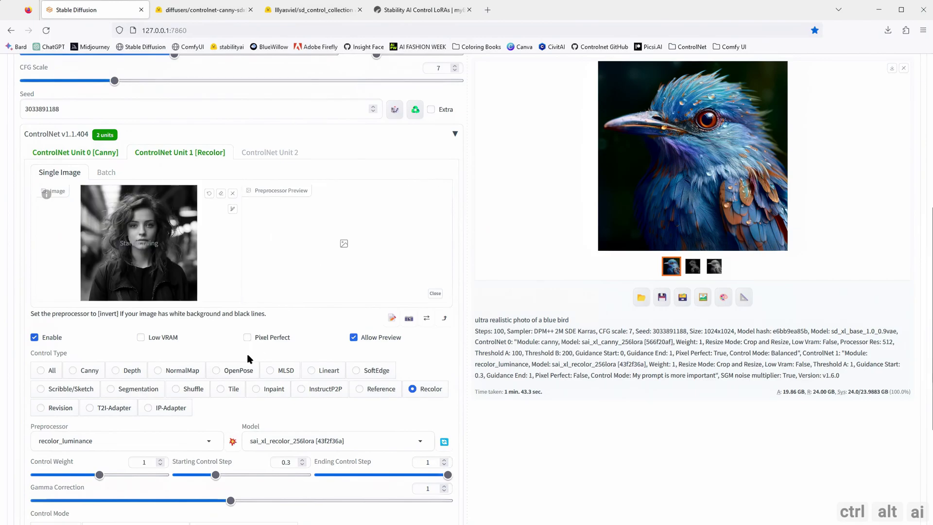
pyautogui.scroll(-2, 241, 360)
pyautogui.click(233, 342)
pyautogui.scroll(2, 258, 333)
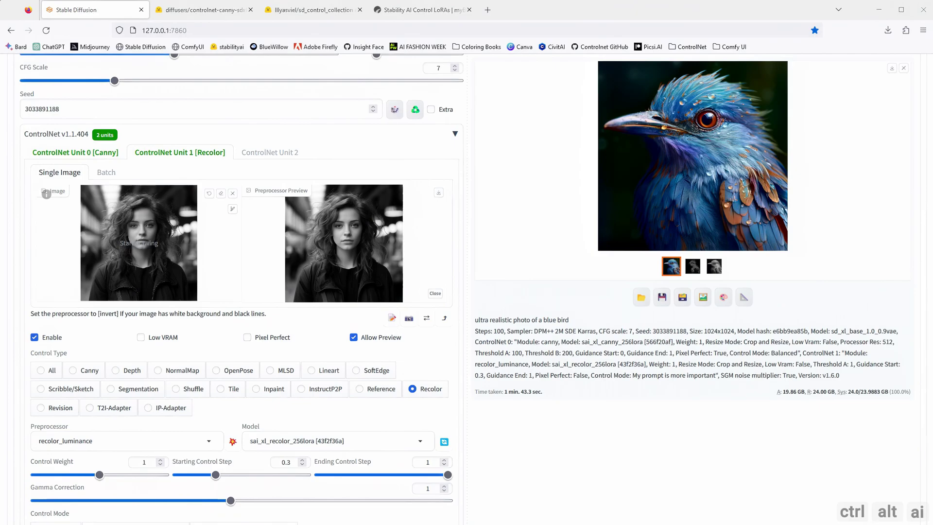
# Replace the prompt with the candid street portrait text and generate the red-haired woman's colour closeup
pyautogui.scroll(6, 136, 138)
pyautogui.moveTo(136, 137); pyautogui.dragTo(19, 136)
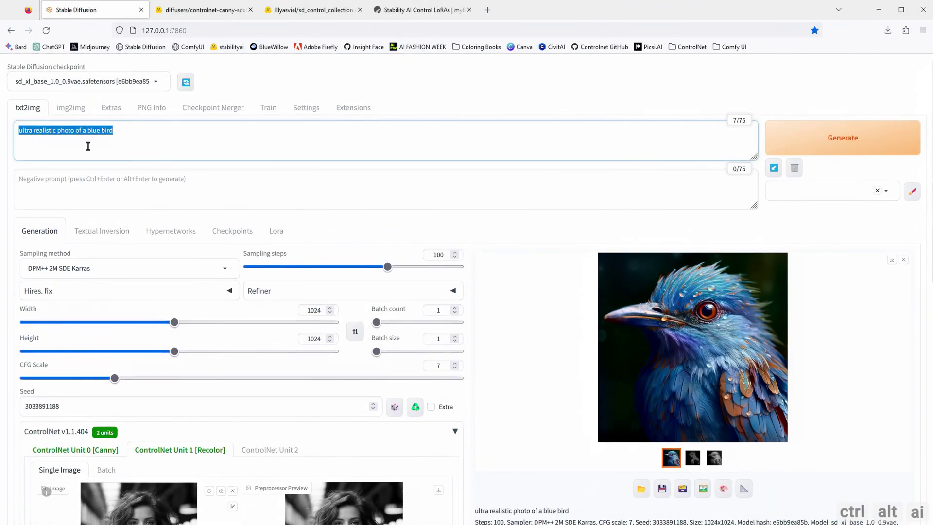
pyautogui.write('portrait of female, closeup, candid street photo, high quality, detailed')
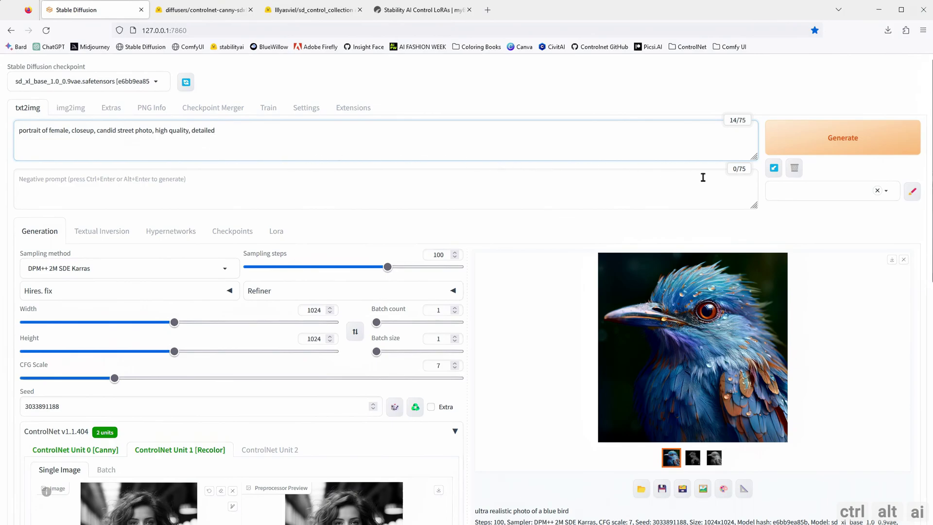
pyautogui.scroll(-6, 485, 271)
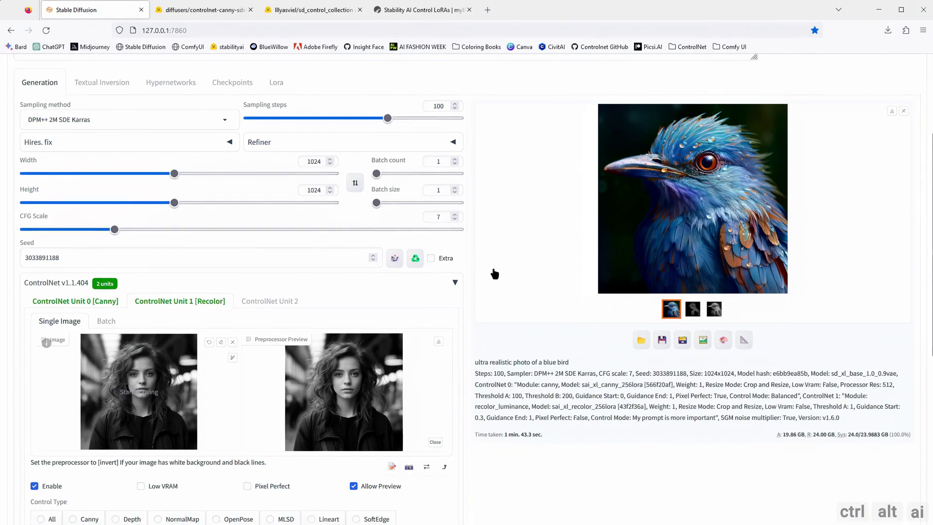
pyautogui.scroll(-2, 495, 275)
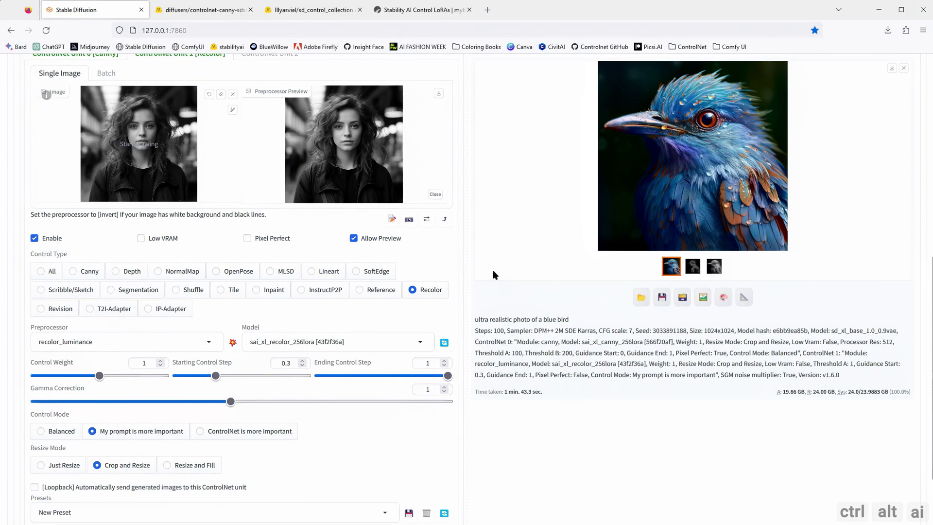
pyautogui.scroll(8, 493, 274)
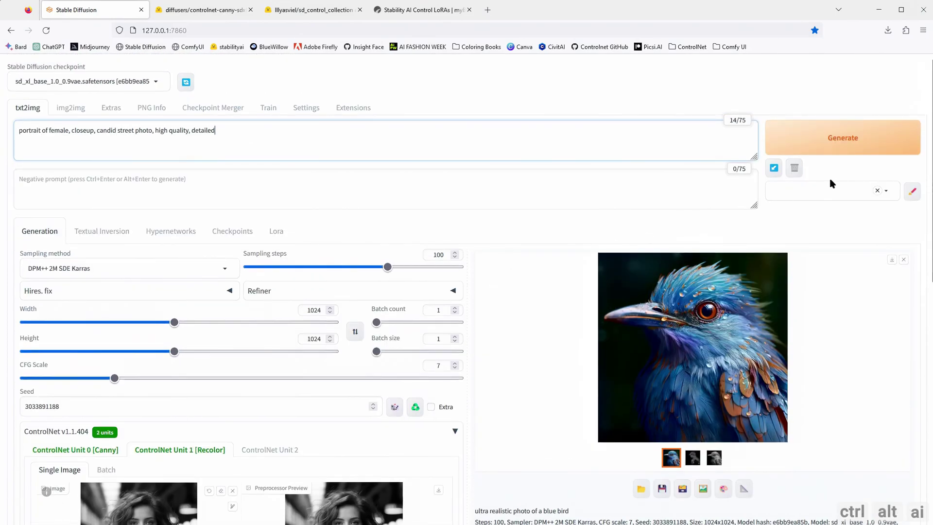
pyautogui.click(855, 147)
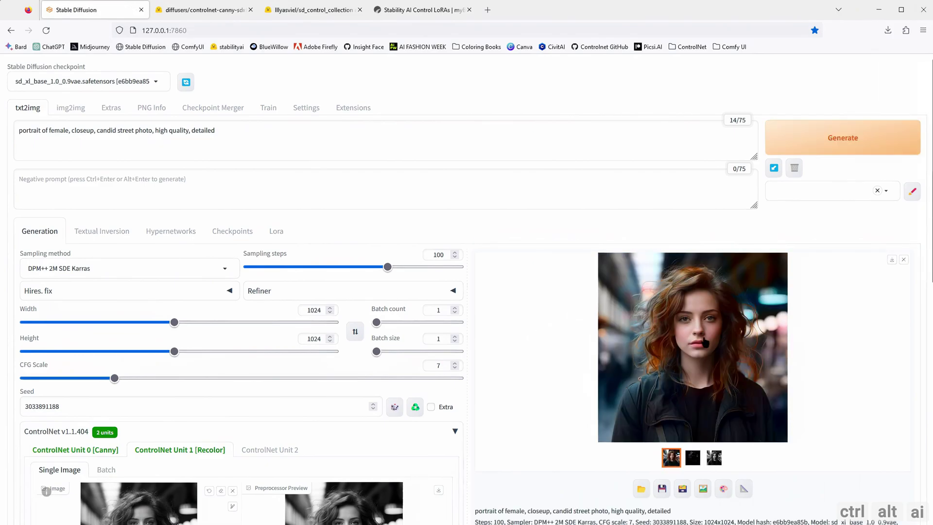
pyautogui.click(705, 346)
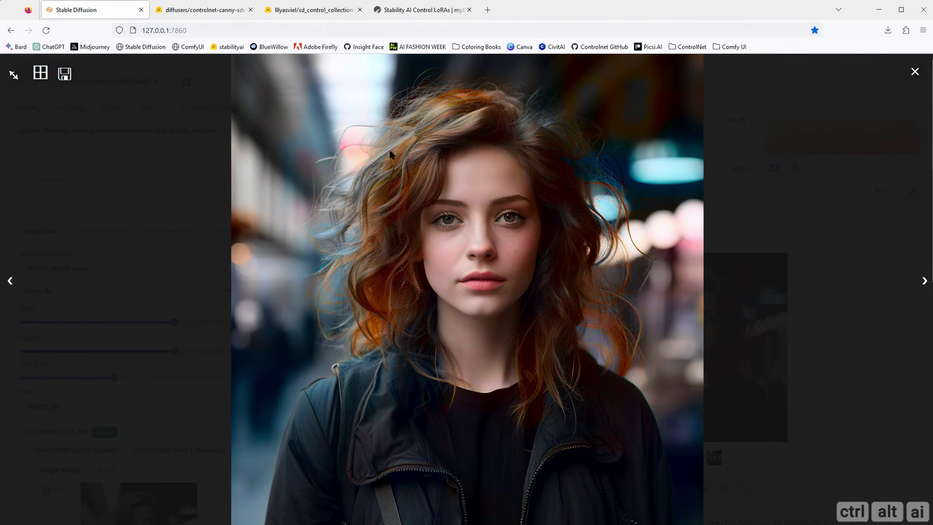
pyautogui.click(925, 281)
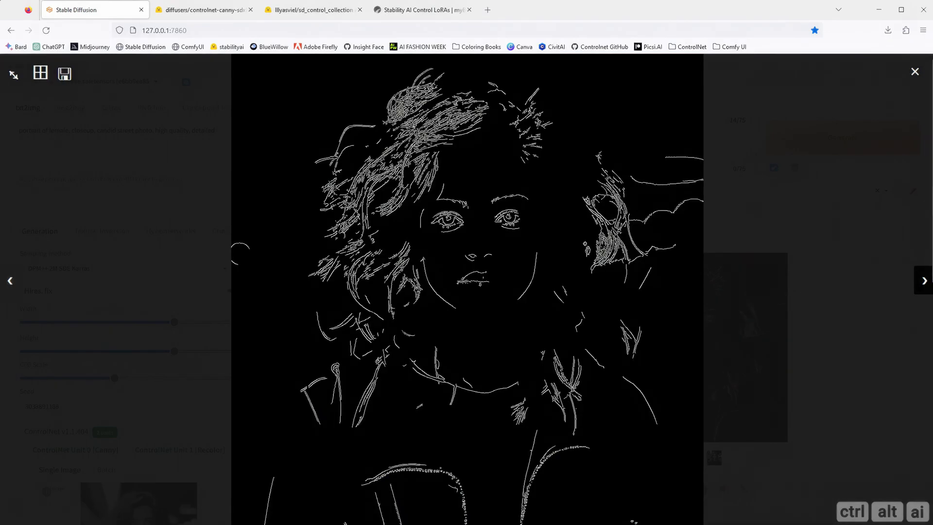
pyautogui.click(924, 281)
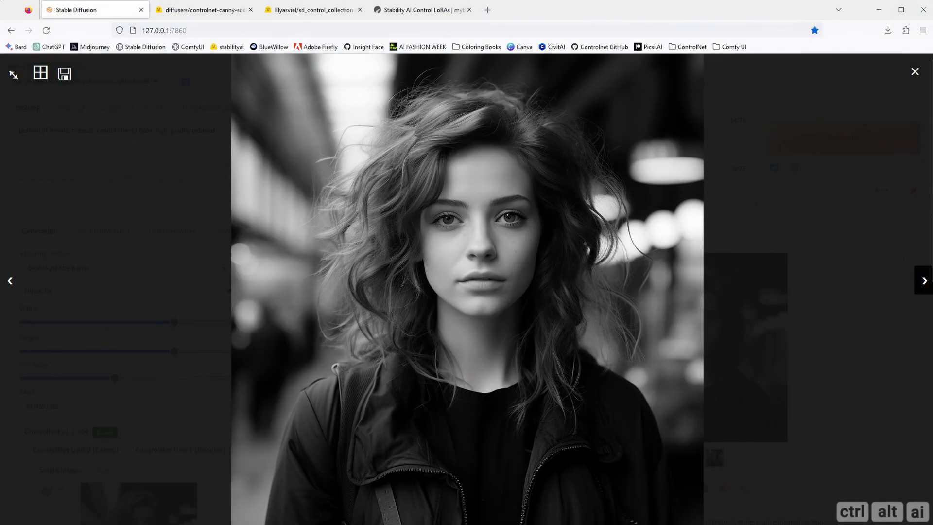
pyautogui.click(925, 281)
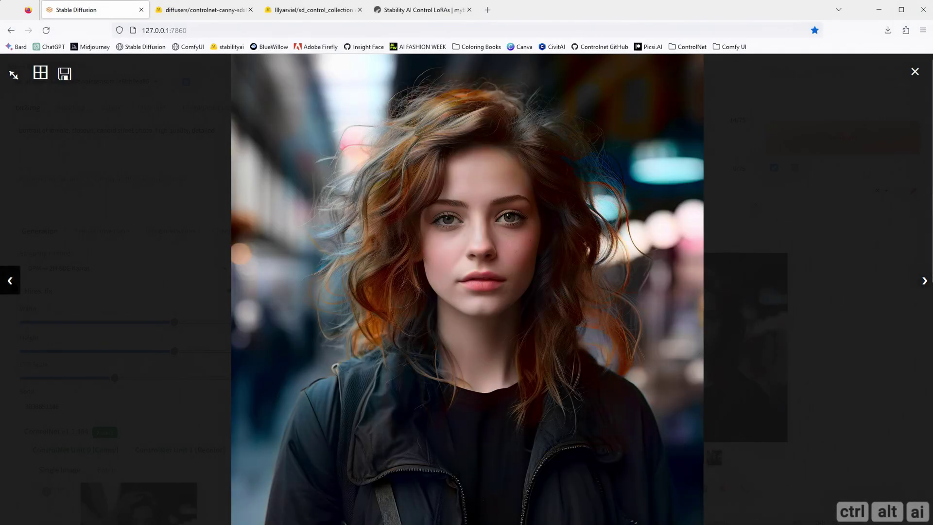
pyautogui.click(9, 281)
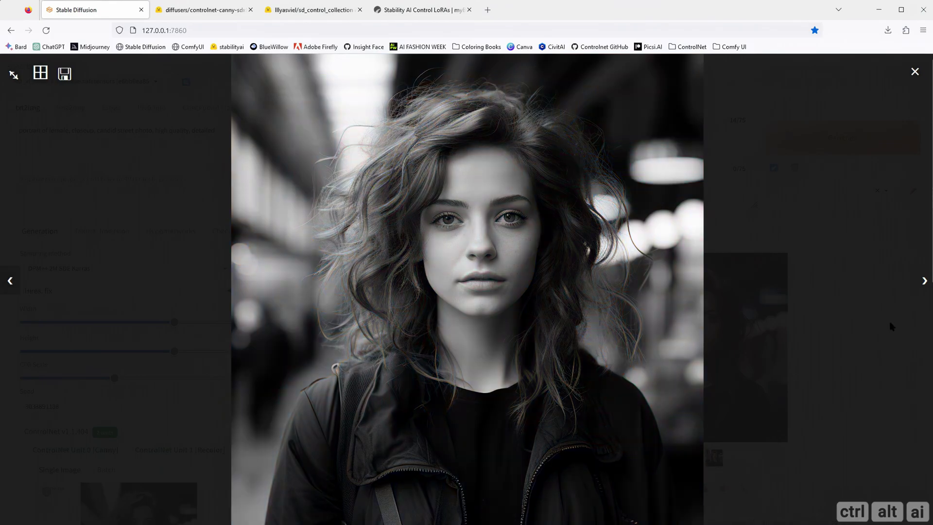
pyautogui.click(923, 292)
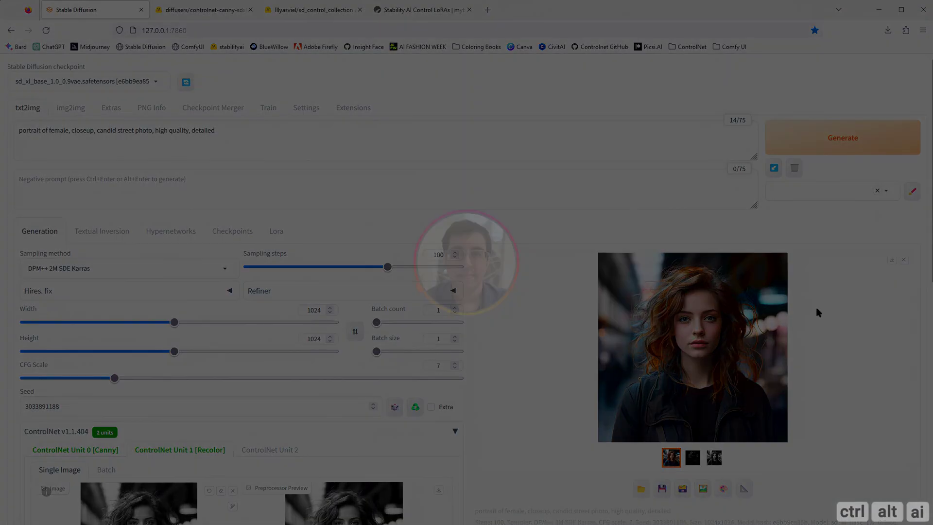